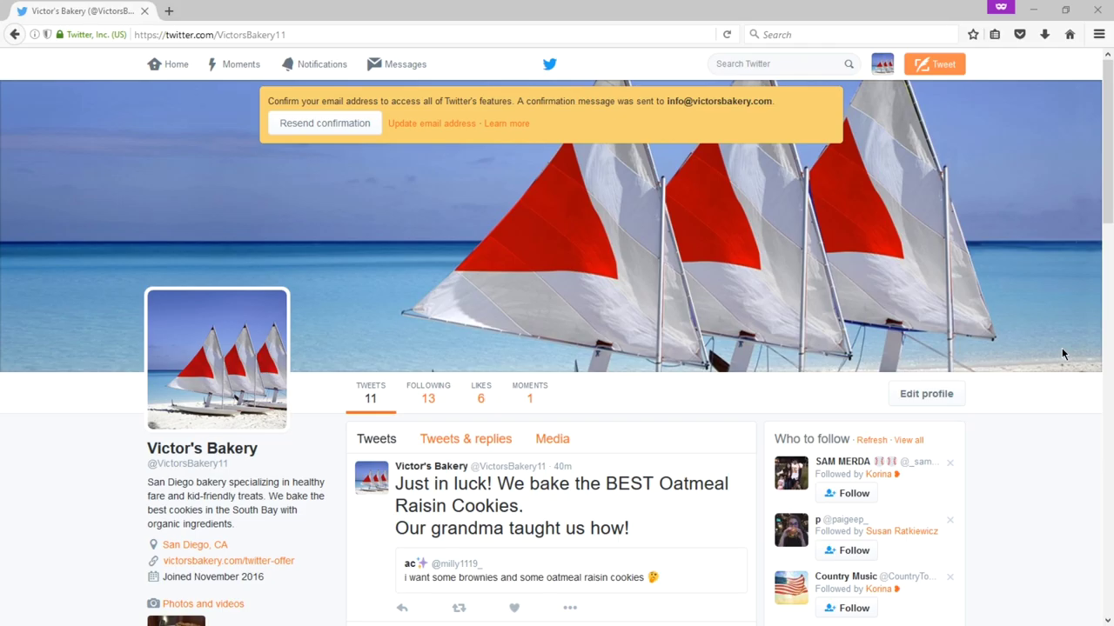
{"action": "scroll", "coordinate": [473, 348], "scroll_direction": "down", "scroll_amount": 3}
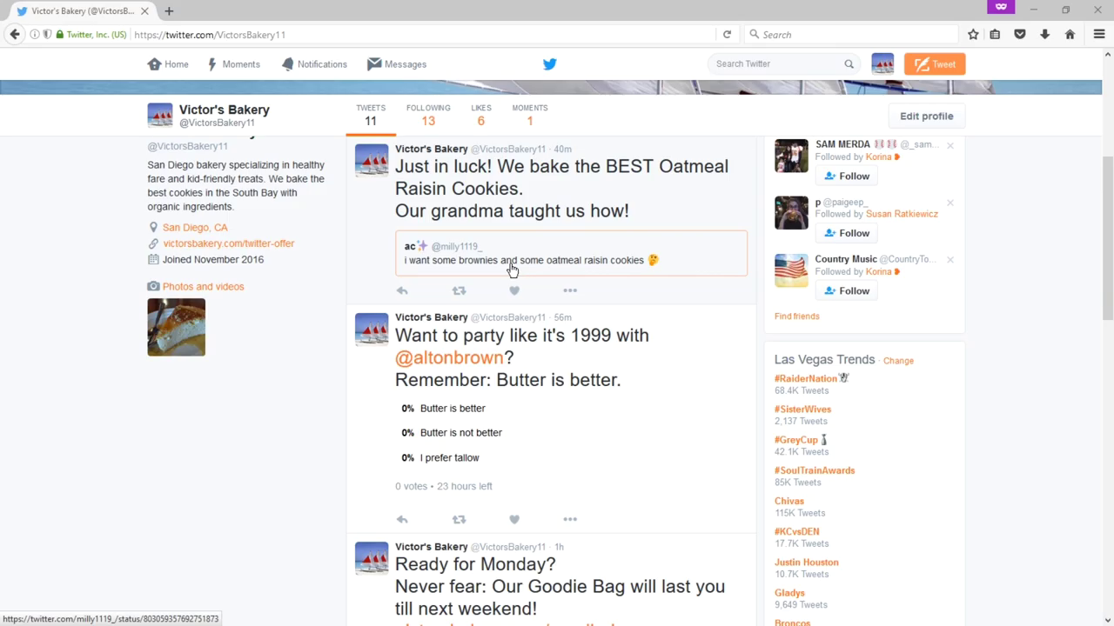
{"action": "left_click", "coordinate": [519, 296]}
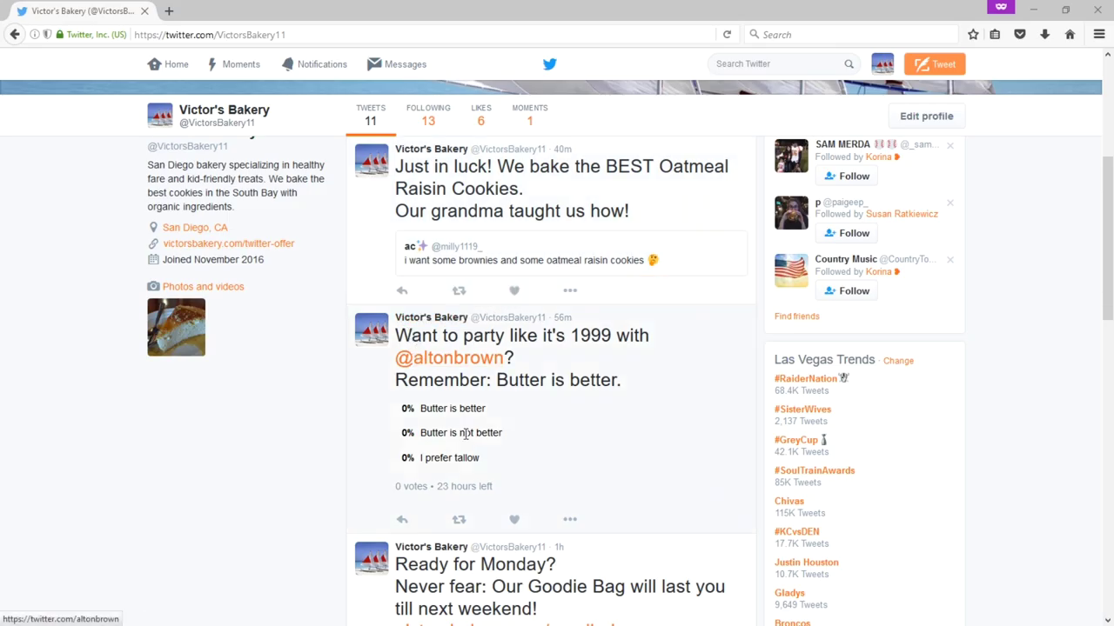
{"action": "scroll", "coordinate": [465, 433], "scroll_direction": "down", "scroll_amount": 10}
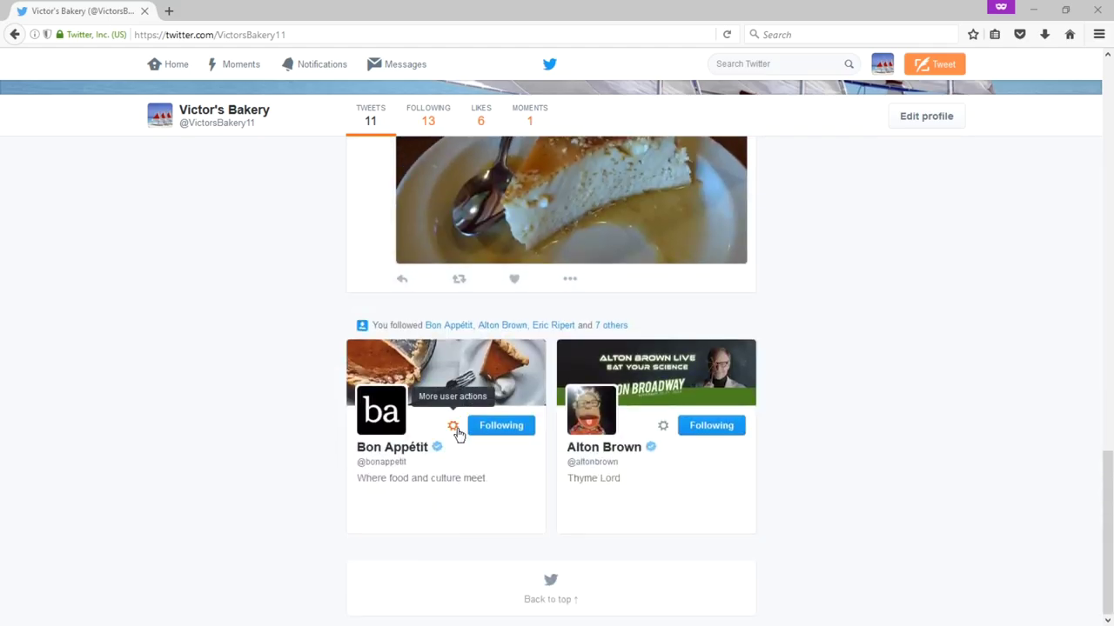
{"action": "scroll", "coordinate": [284, 401], "scroll_direction": "up", "scroll_amount": 10}
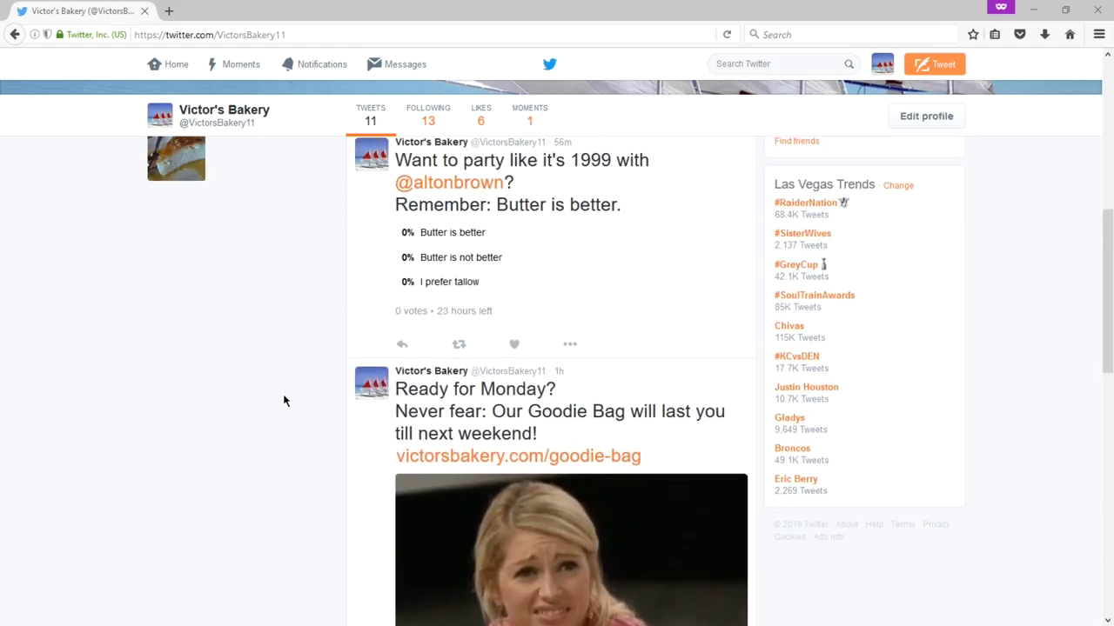
{"action": "scroll", "coordinate": [284, 400], "scroll_direction": "up", "scroll_amount": 8}
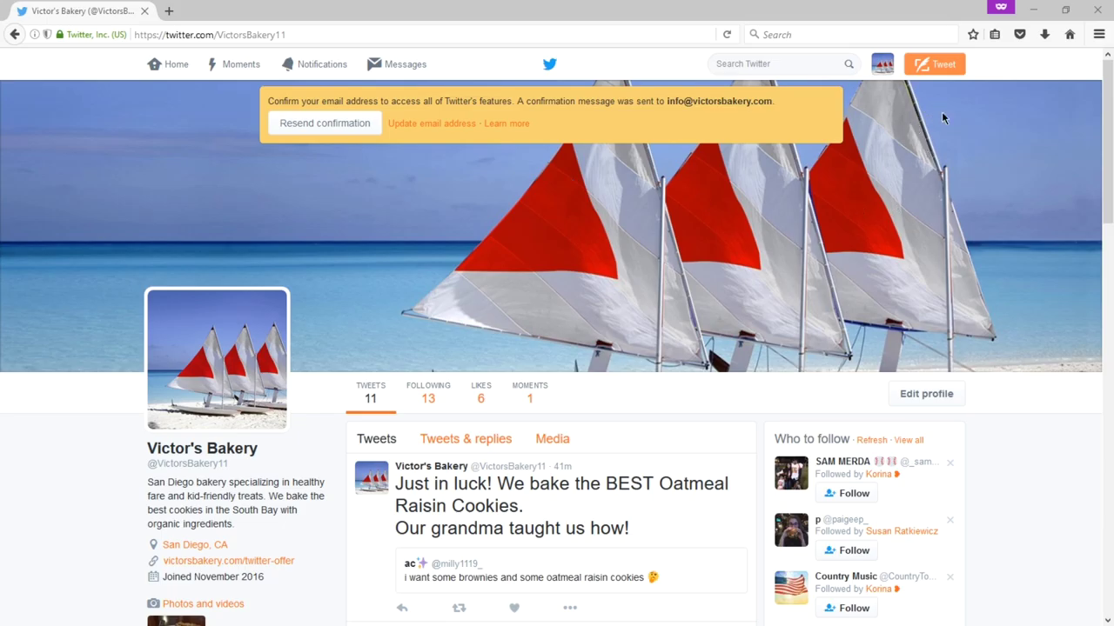
{"action": "left_click", "coordinate": [884, 74]}
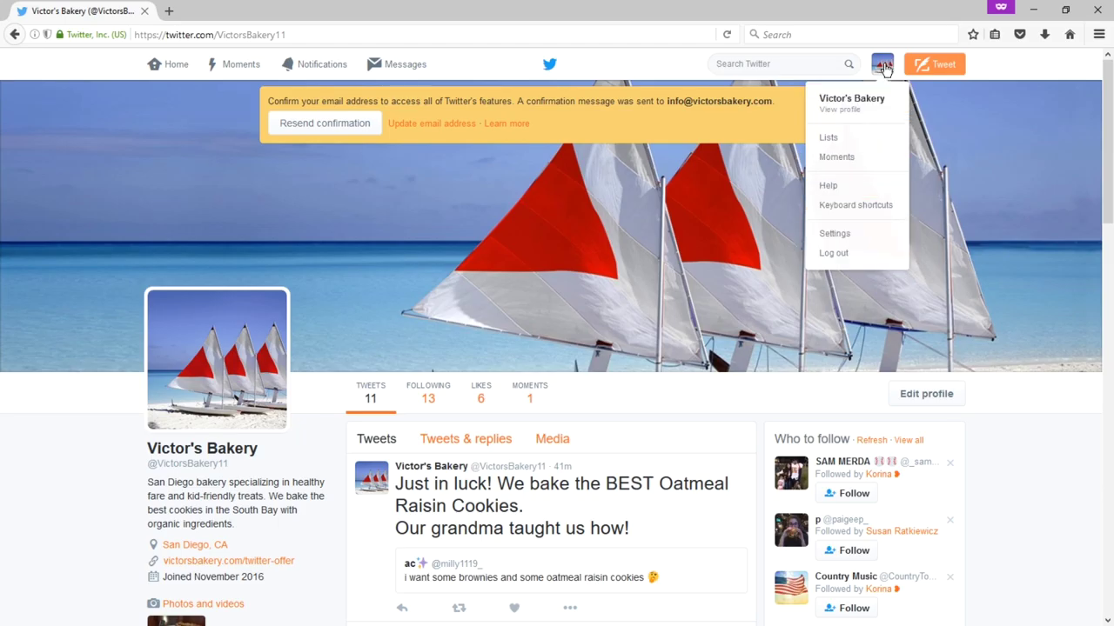
{"action": "left_click", "coordinate": [883, 68]}
{"action": "left_click", "coordinate": [883, 68]}
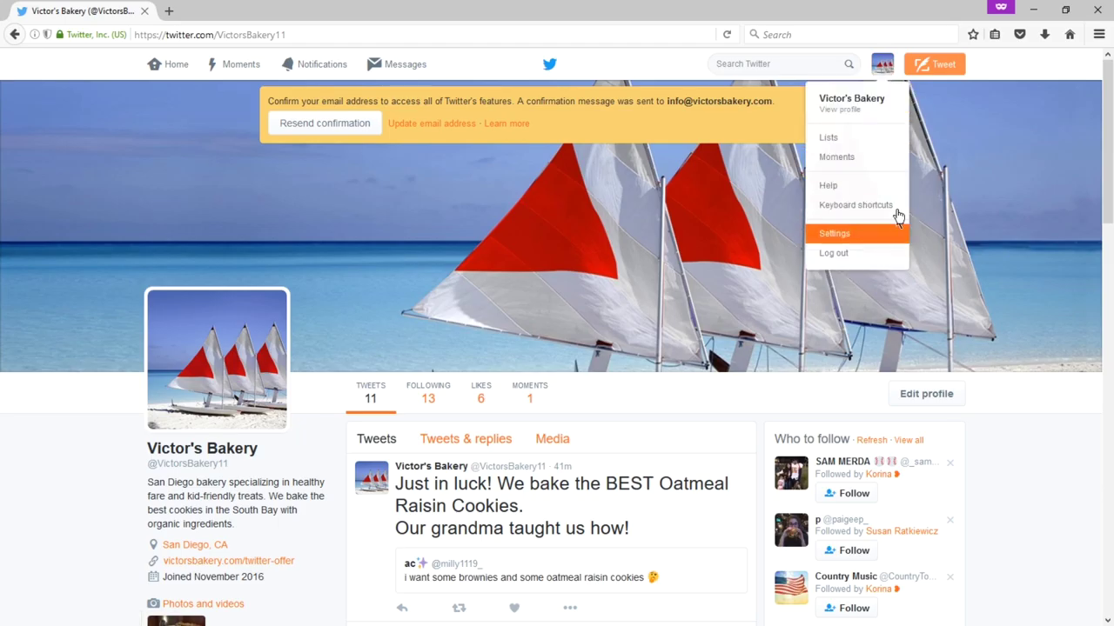
{"action": "left_click", "coordinate": [883, 67]}
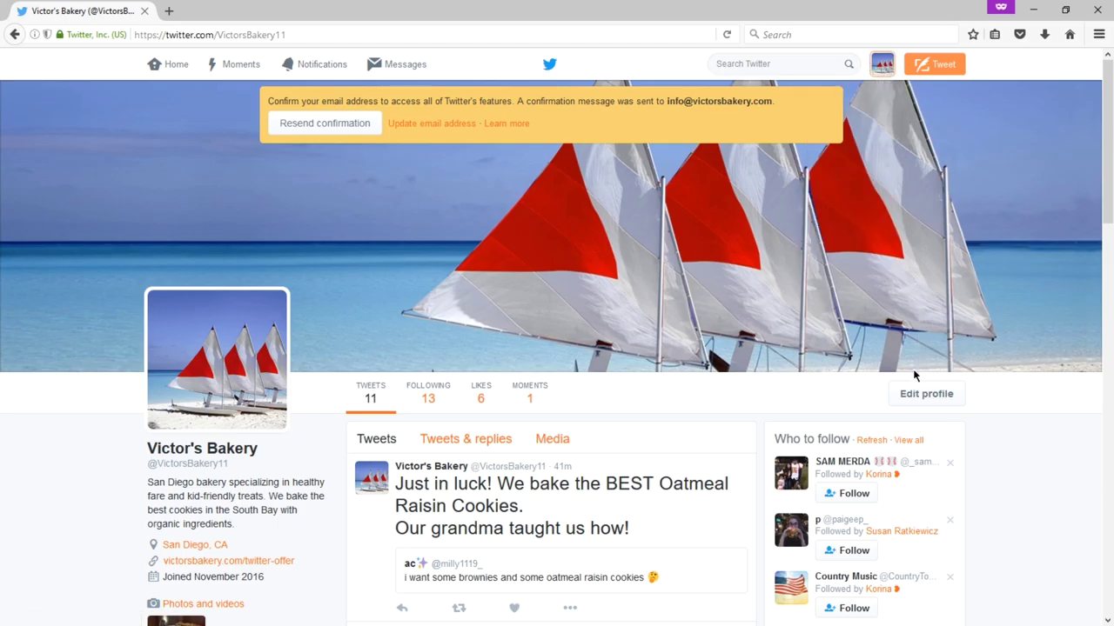
{"action": "left_click", "coordinate": [202, 34]}
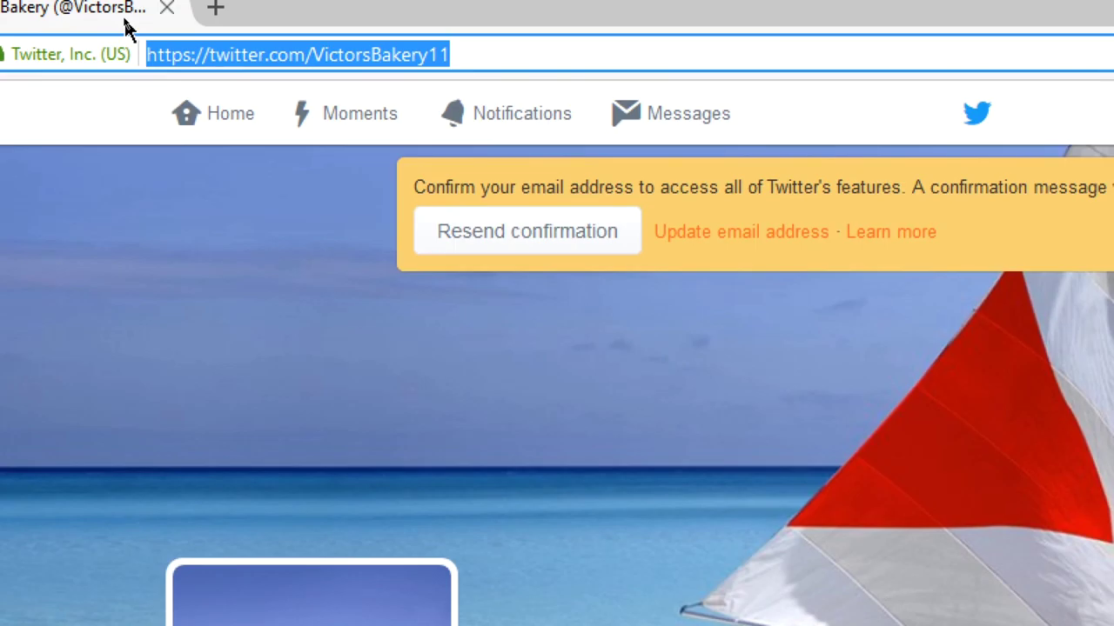
- Go to analytics.twitter.com to reach the Twitter Analytics introduction page
{"action": "type", "text": "analyt"}
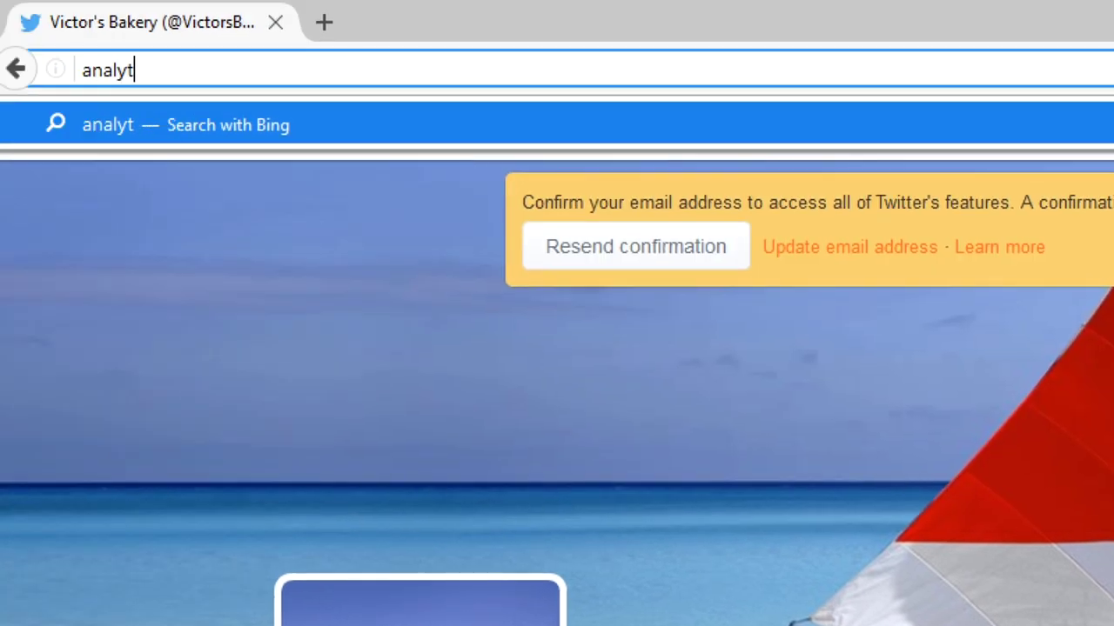
{"action": "type", "text": "ic"}
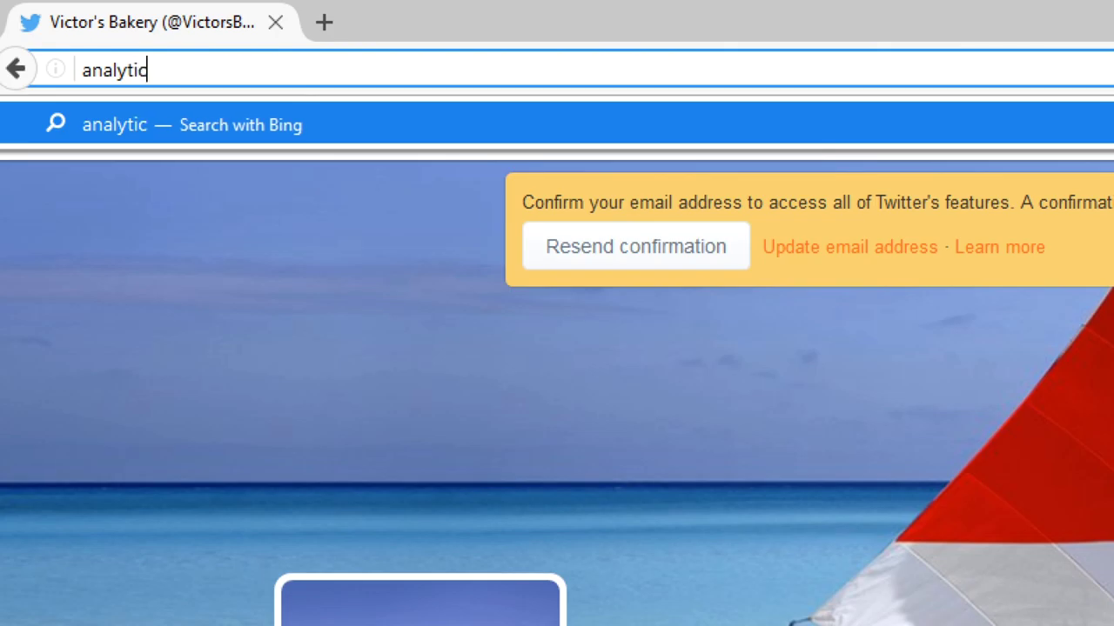
{"action": "type", "text": "s.twitter.com"}
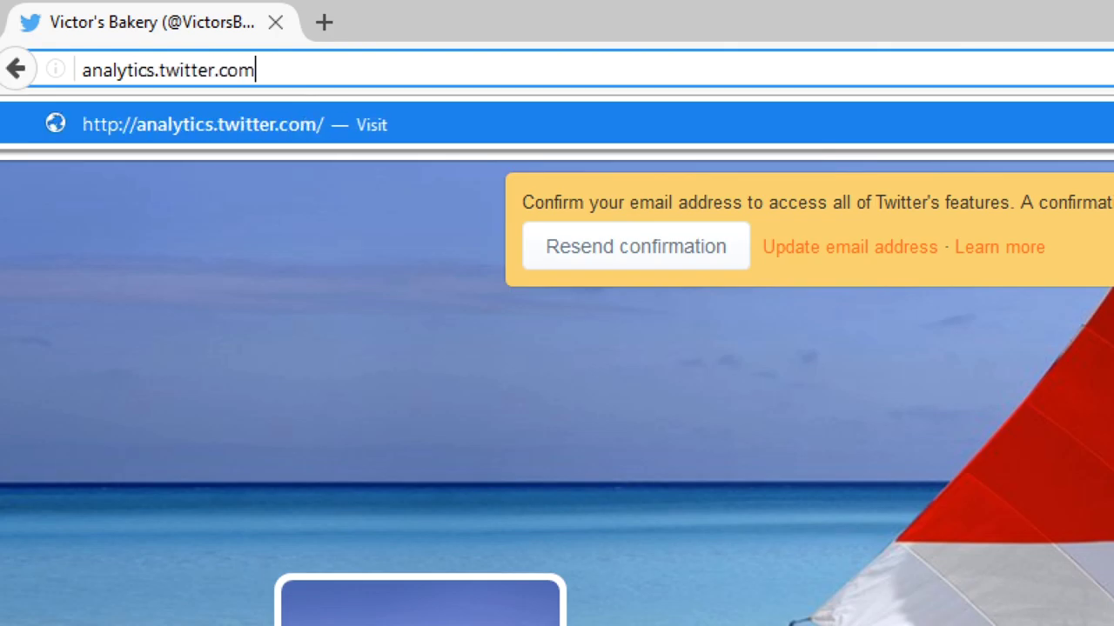
{"action": "key", "text": "Return"}
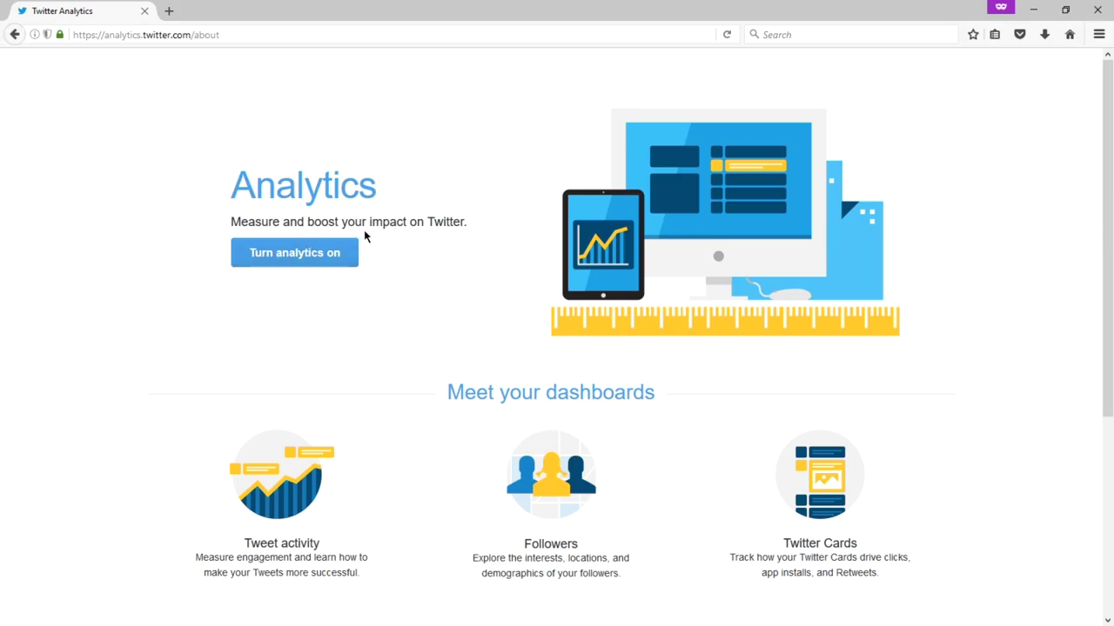
- Look over the Analytics about page and turn analytics on for the account
{"action": "scroll", "coordinate": [478, 317], "scroll_direction": "down", "scroll_amount": 3}
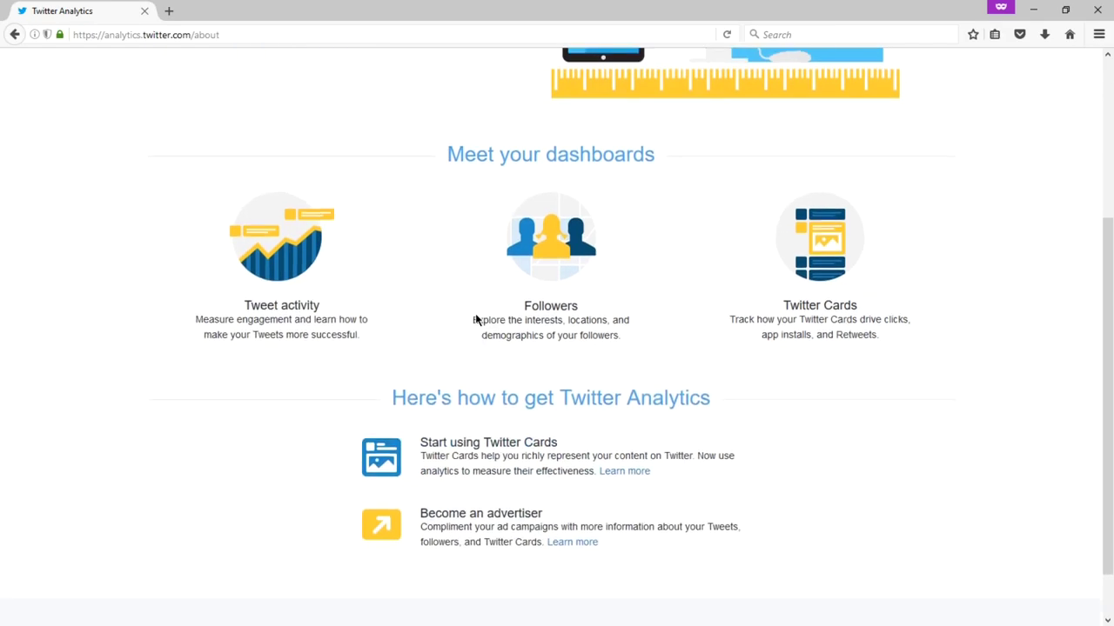
{"action": "scroll", "coordinate": [476, 318], "scroll_direction": "up", "scroll_amount": 3}
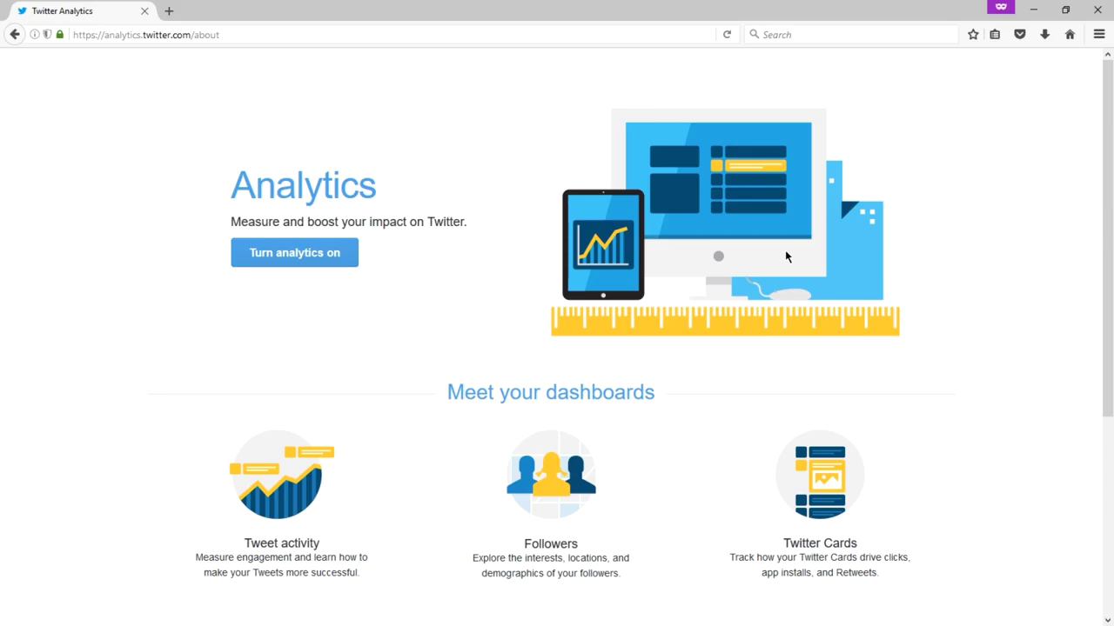
{"action": "left_click", "coordinate": [348, 256]}
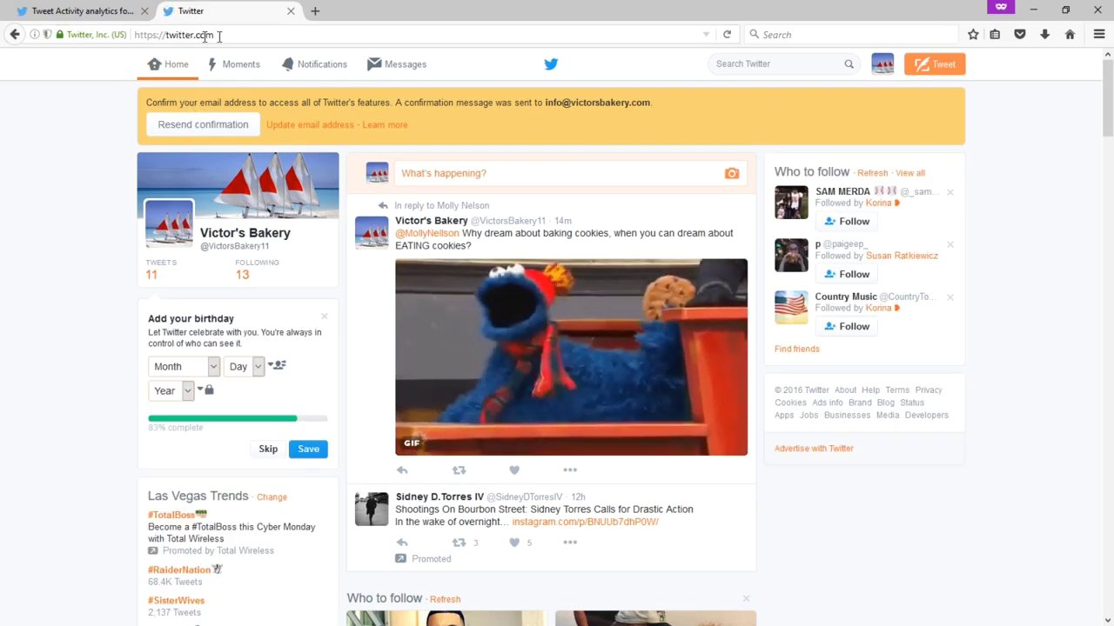
- Check the profile menu on the Twitter home tab, then close that tab
{"action": "left_click", "coordinate": [877, 68]}
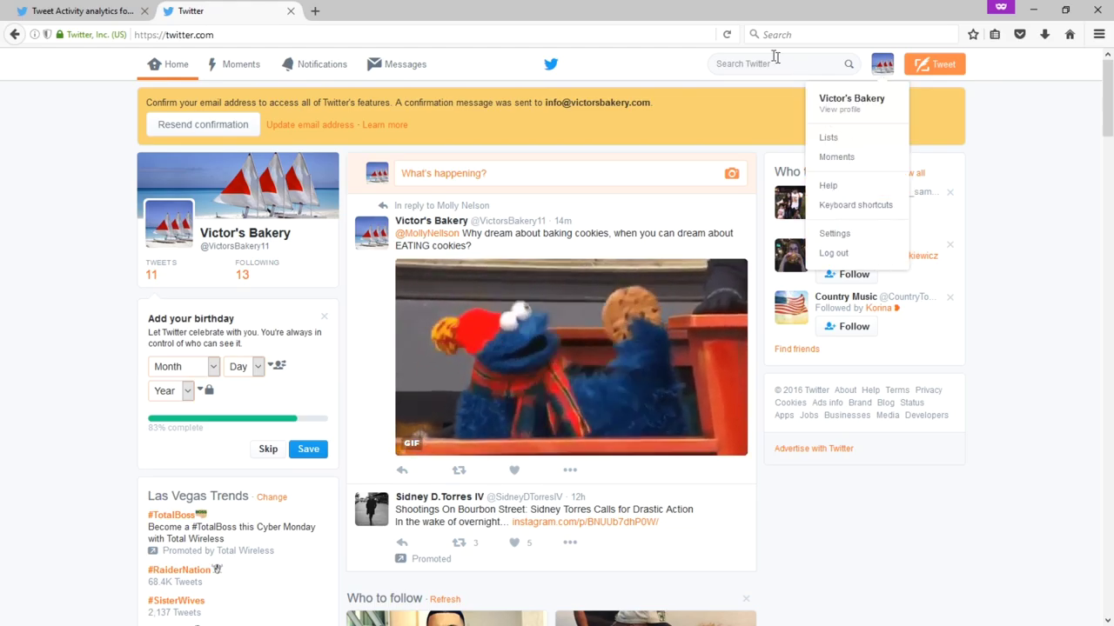
{"action": "left_click", "coordinate": [290, 10]}
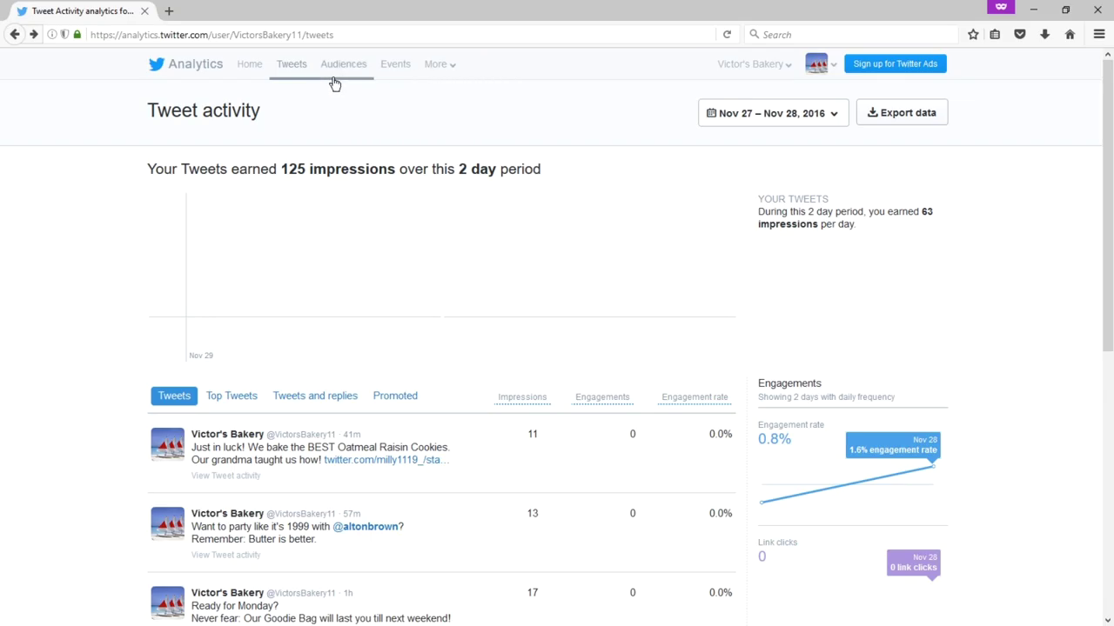
- Review the Account home page's Nov 2016 28-day summary, with 0 new followers and tweet highlights
{"action": "left_click", "coordinate": [250, 73]}
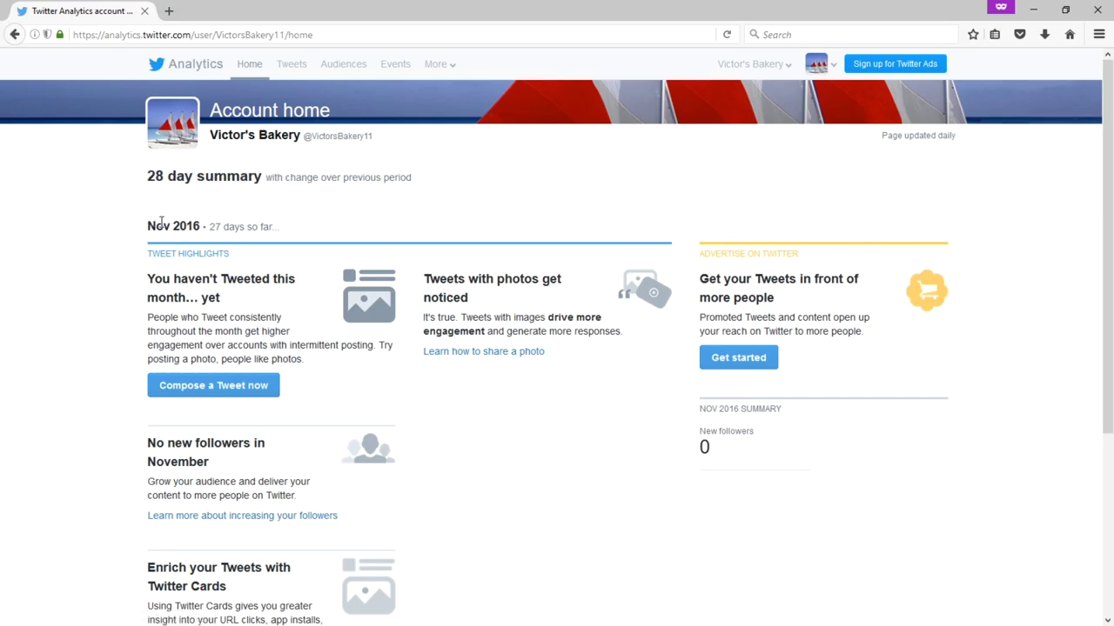
{"action": "scroll", "coordinate": [139, 238], "scroll_direction": "down", "scroll_amount": 2}
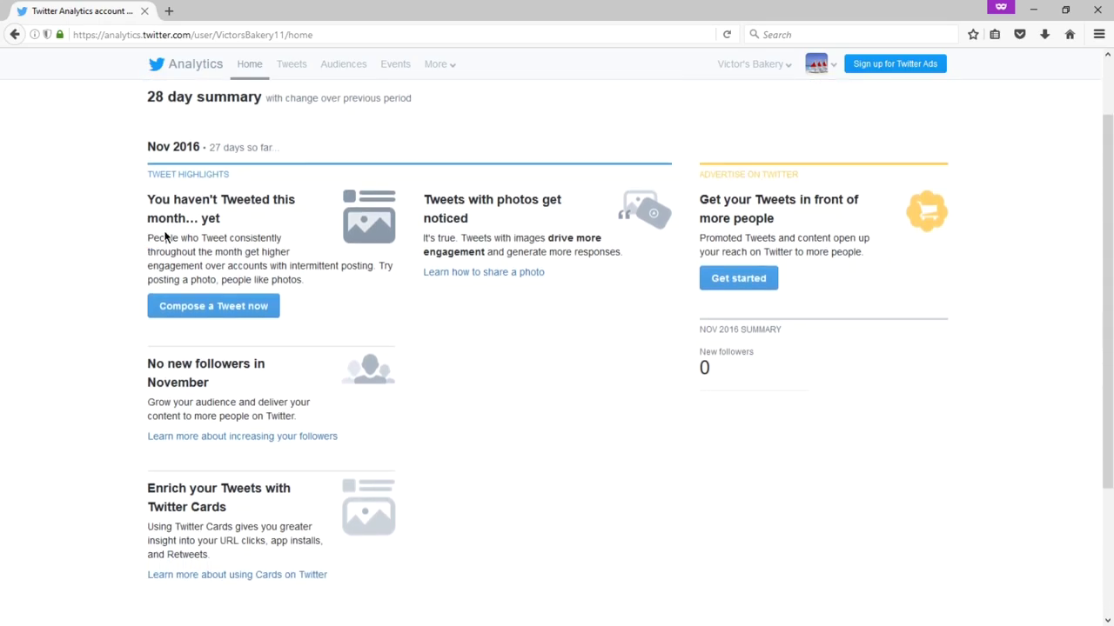
{"action": "scroll", "coordinate": [168, 233], "scroll_direction": "up", "scroll_amount": 2}
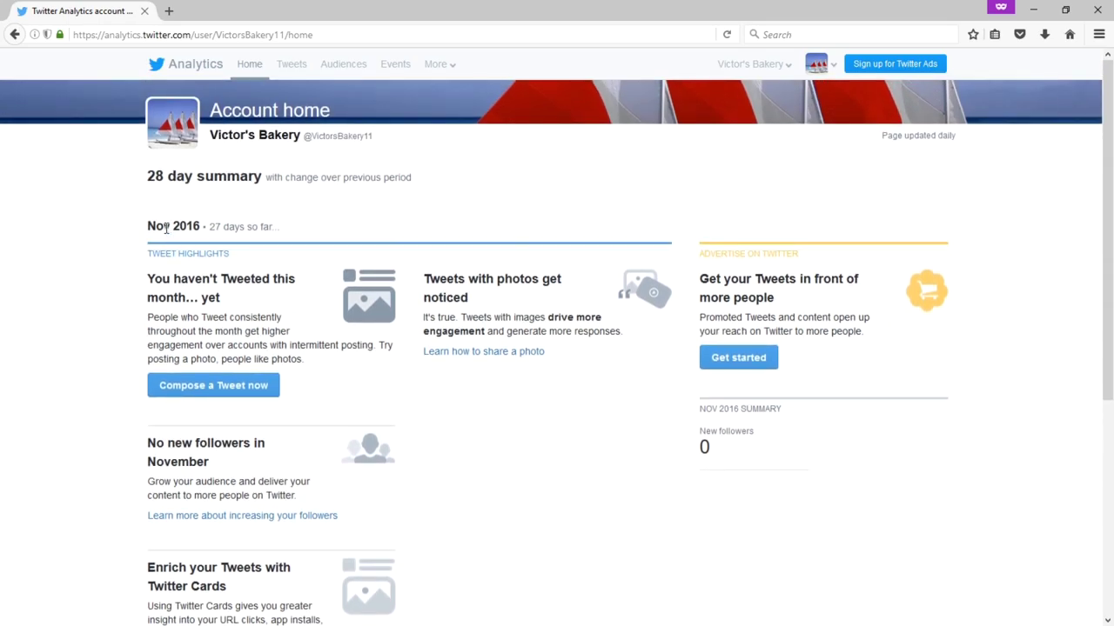
{"action": "scroll", "coordinate": [685, 275], "scroll_direction": "down", "scroll_amount": 8}
{"action": "scroll", "coordinate": [683, 275], "scroll_direction": "up", "scroll_amount": 8}
{"action": "scroll", "coordinate": [672, 254], "scroll_direction": "down", "scroll_amount": 2}
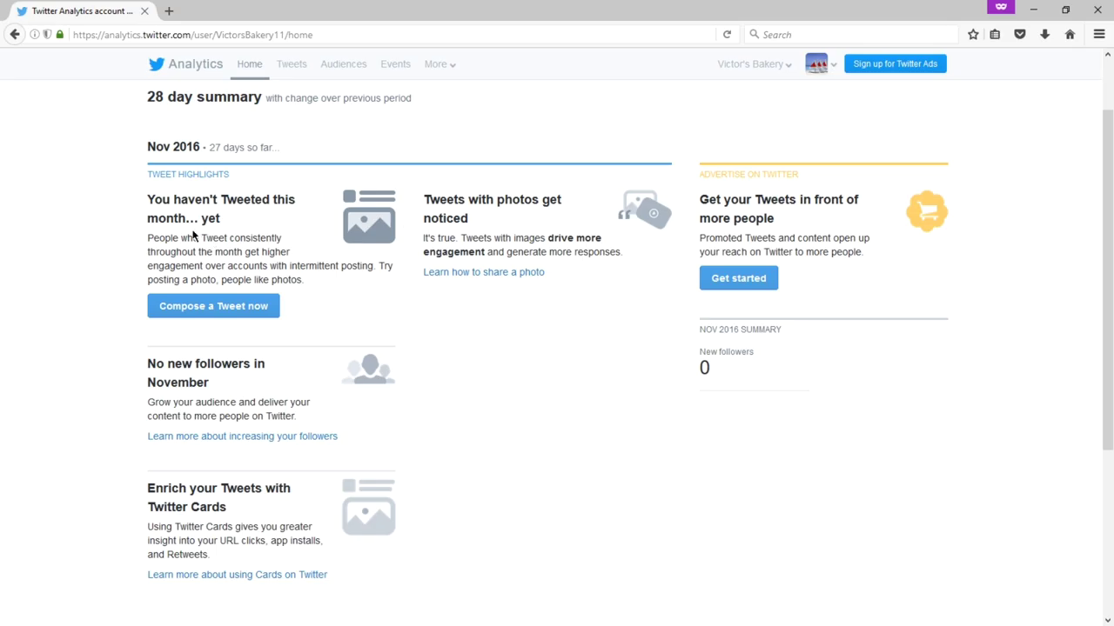
{"action": "scroll", "coordinate": [193, 234], "scroll_direction": "up", "scroll_amount": 2}
{"action": "scroll", "coordinate": [189, 233], "scroll_direction": "down", "scroll_amount": 4}
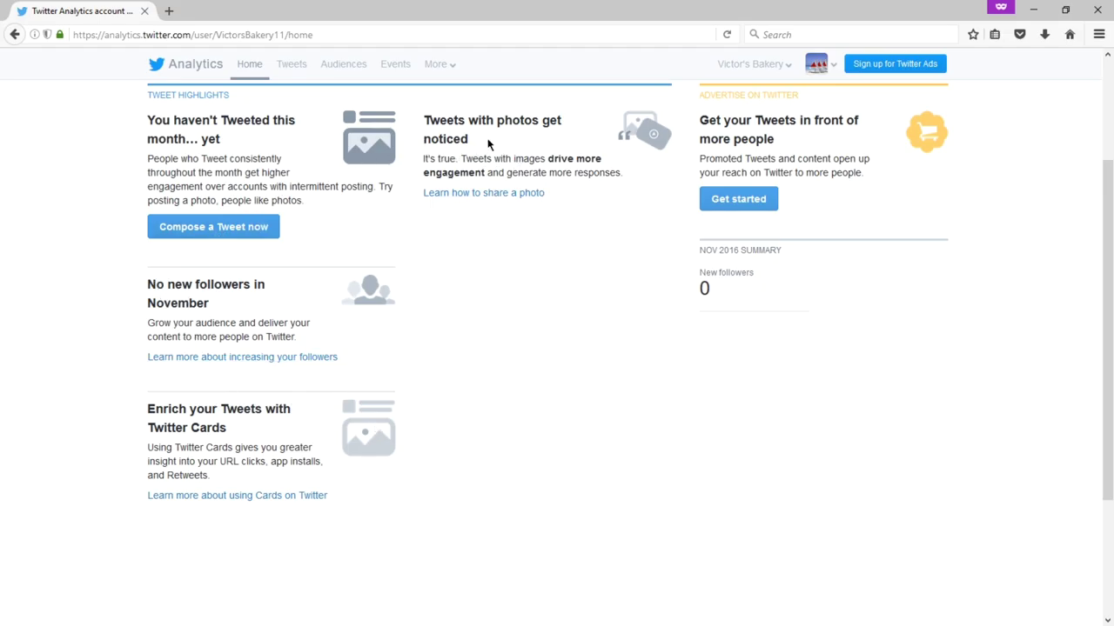
{"action": "scroll", "coordinate": [538, 310], "scroll_direction": "up", "scroll_amount": 4}
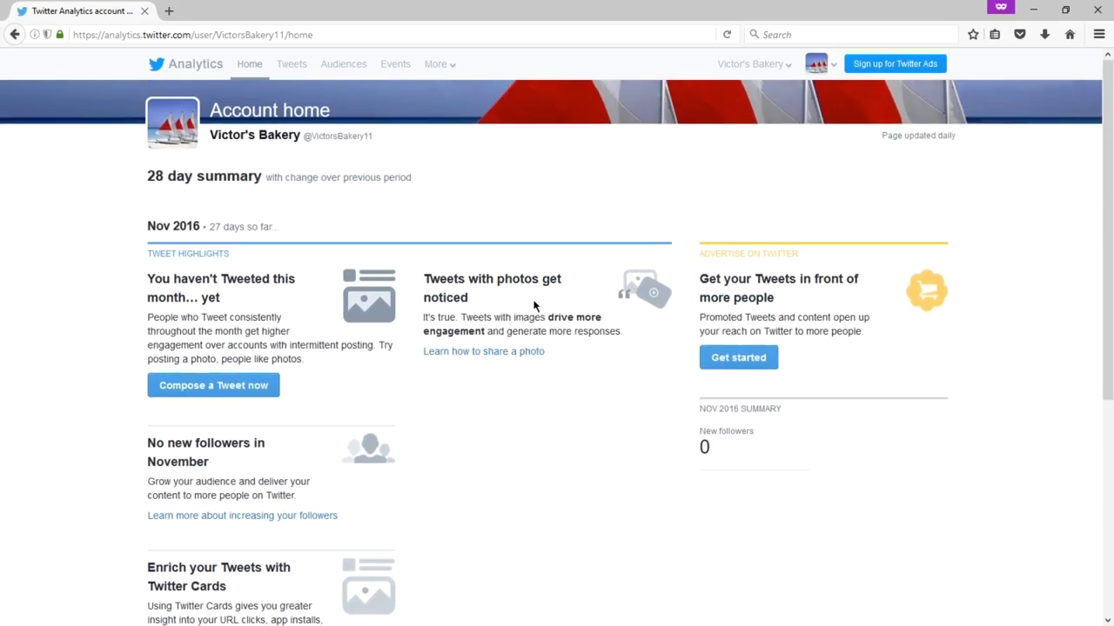
- Return to Tweet activity and highlight the 2 day period and 136 impressions in the headline
{"action": "left_click", "coordinate": [297, 79]}
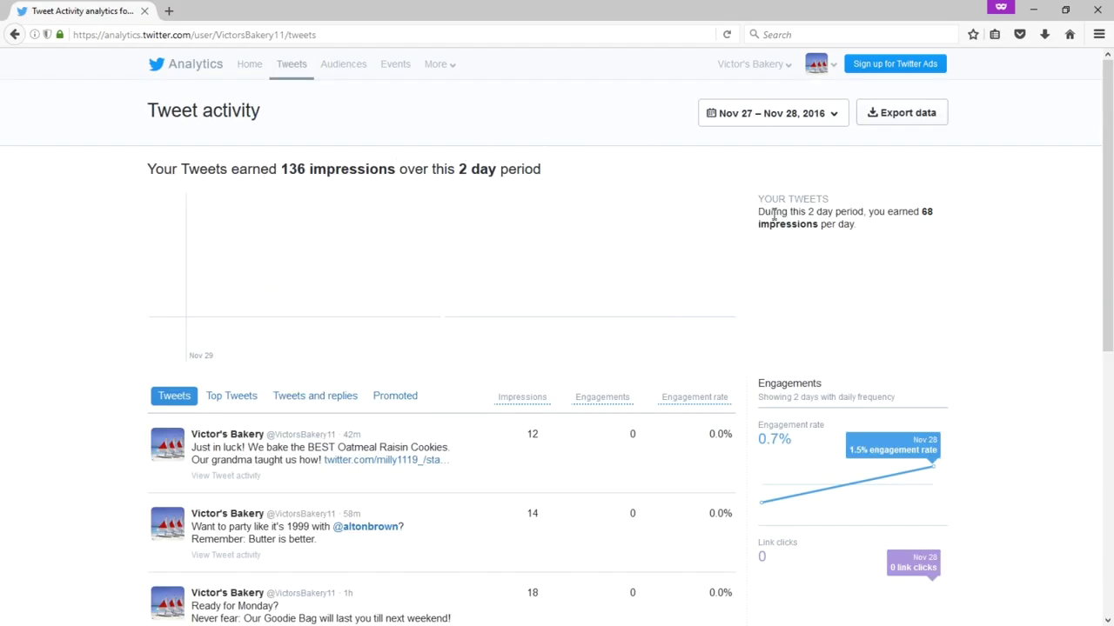
{"action": "left_click_drag", "start_coordinate": [451, 169], "coordinate": [475, 170]}
{"action": "left_click", "coordinate": [503, 169]}
{"action": "left_click_drag", "start_coordinate": [280, 169], "coordinate": [355, 170]}
{"action": "left_click", "coordinate": [379, 171]}
{"action": "left_click_drag", "start_coordinate": [279, 170], "coordinate": [365, 169]}
{"action": "left_click", "coordinate": [384, 169]}
- Highlight the daily impressions summary text, then scroll down toward the tweets
{"action": "left_click_drag", "start_coordinate": [789, 199], "coordinate": [826, 212]}
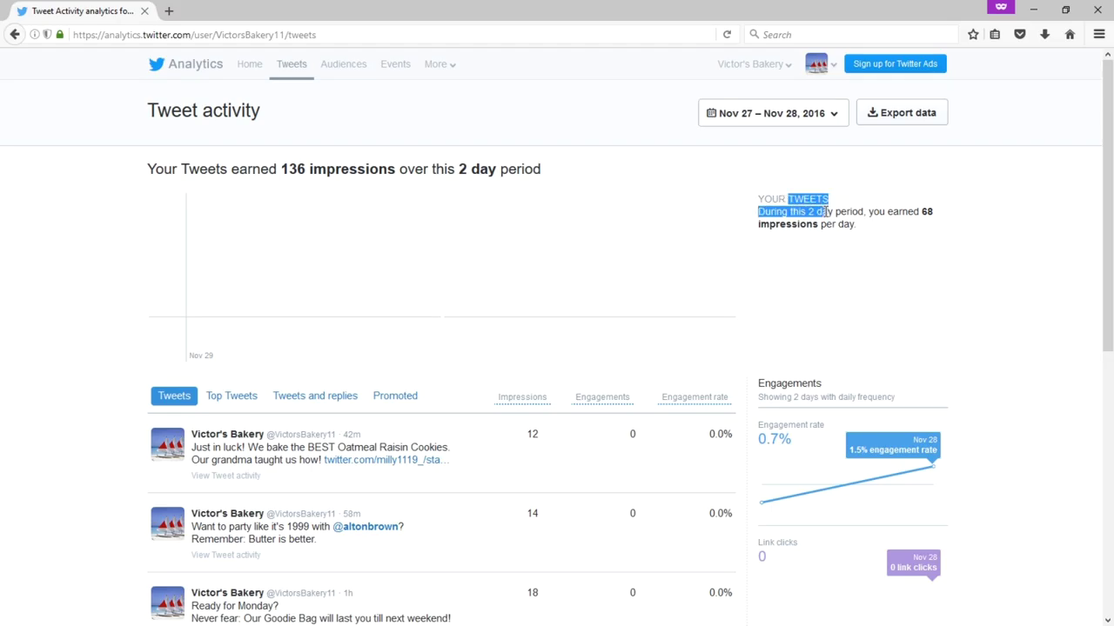
{"action": "left_click", "coordinate": [840, 221]}
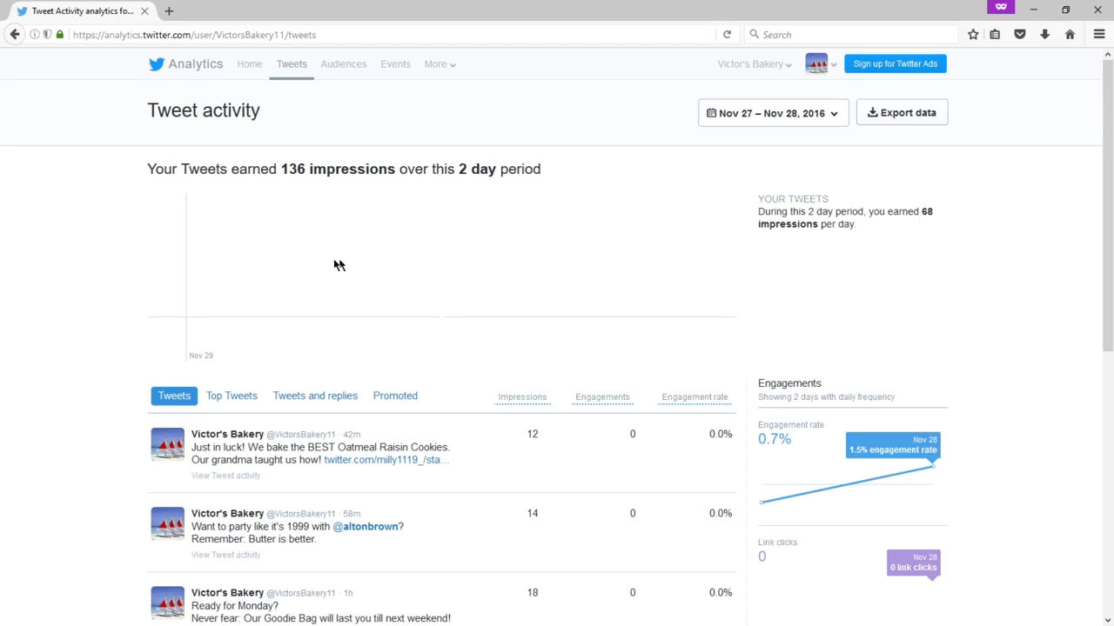
{"action": "scroll", "coordinate": [65, 280], "scroll_direction": "down", "scroll_amount": 2}
- Scroll to the tweet list and rank the four tweets as Top Tweets, 22 down to 12 impressions
{"action": "scroll", "coordinate": [65, 280], "scroll_direction": "down", "scroll_amount": 3}
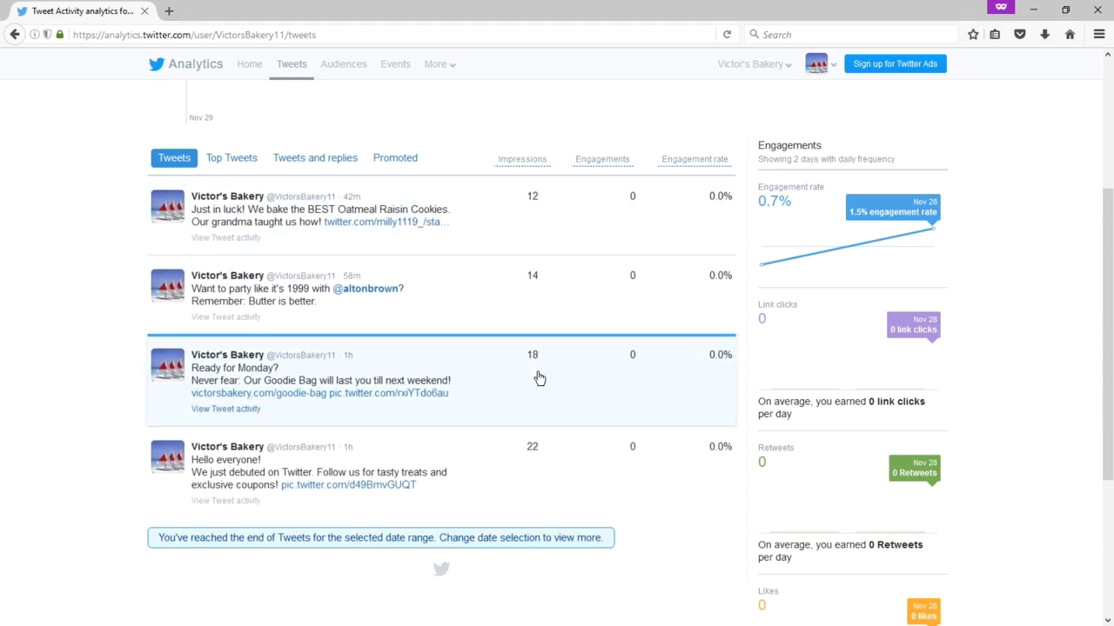
{"action": "scroll", "coordinate": [790, 211], "scroll_direction": "down", "scroll_amount": 2}
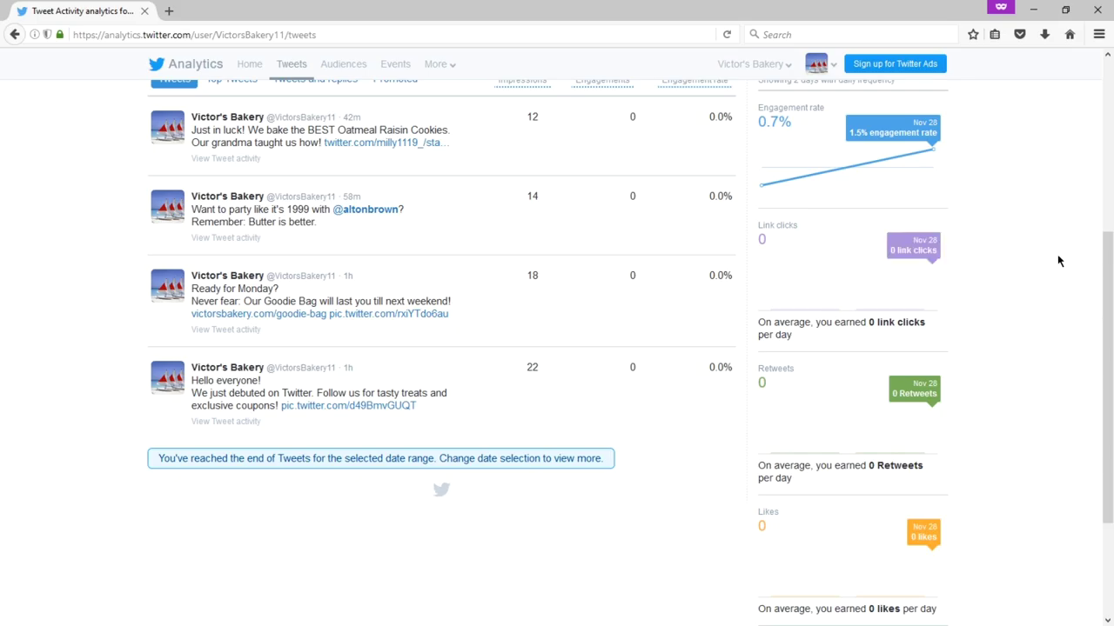
{"action": "scroll", "coordinate": [1057, 257], "scroll_direction": "down", "scroll_amount": 2}
{"action": "scroll", "coordinate": [872, 456], "scroll_direction": "up", "scroll_amount": 6}
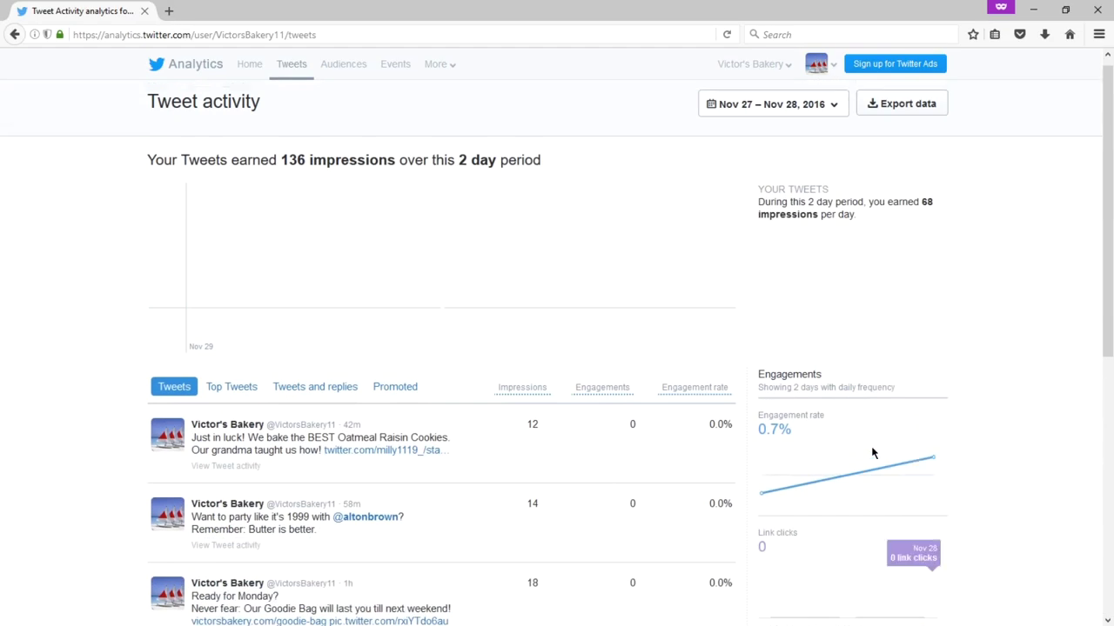
{"action": "scroll", "coordinate": [873, 450], "scroll_direction": "down", "scroll_amount": 3}
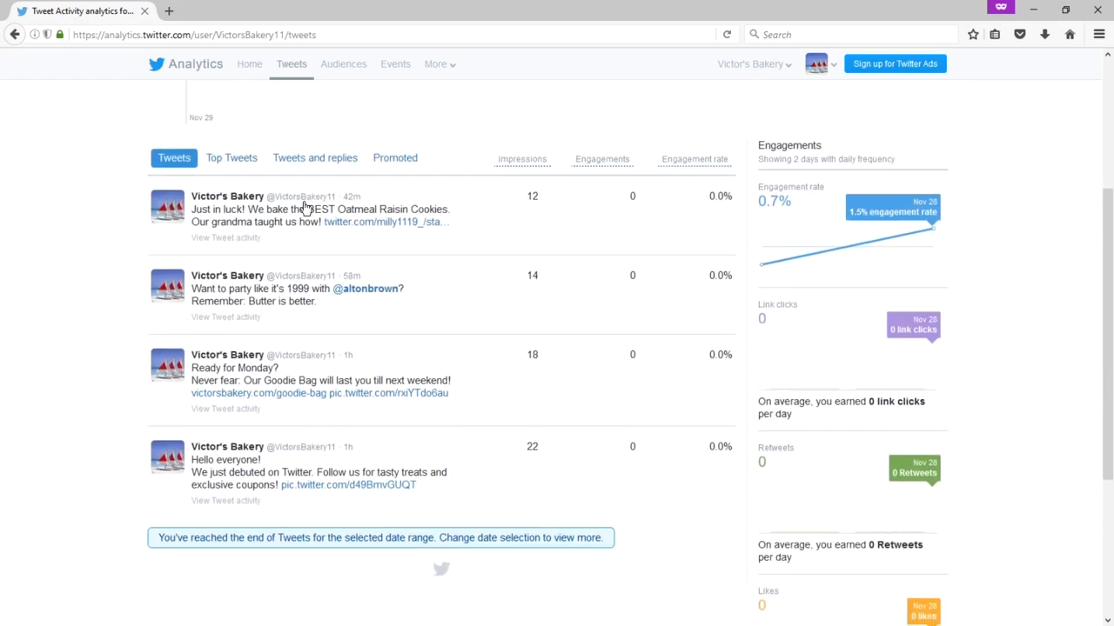
{"action": "left_click", "coordinate": [241, 162]}
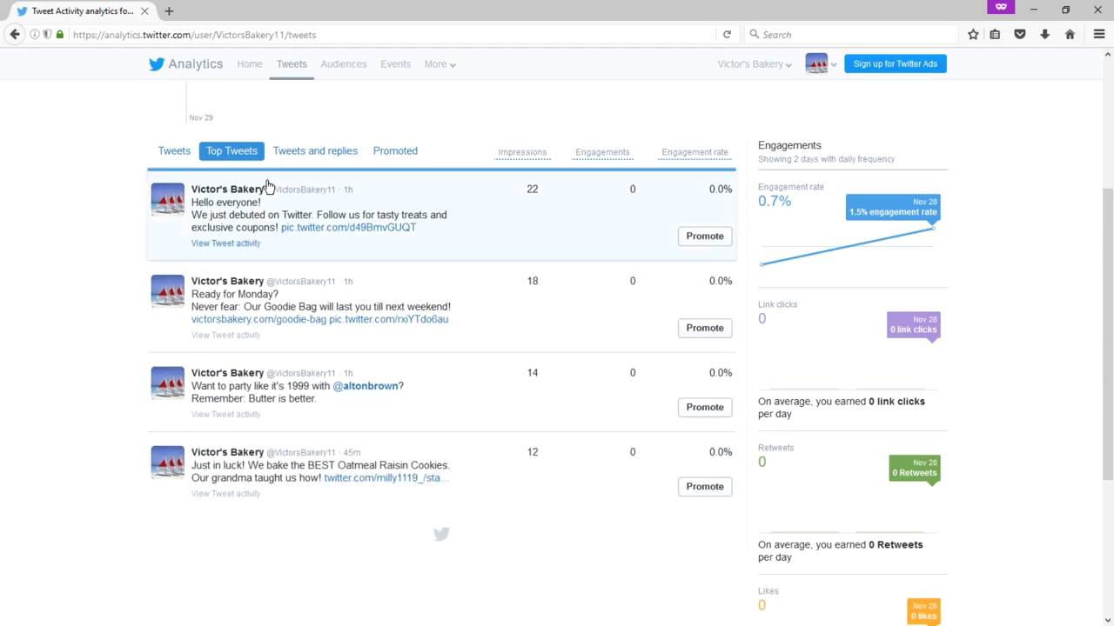
- Show the Tweets and replies list and scroll through it
{"action": "left_click", "coordinate": [310, 155]}
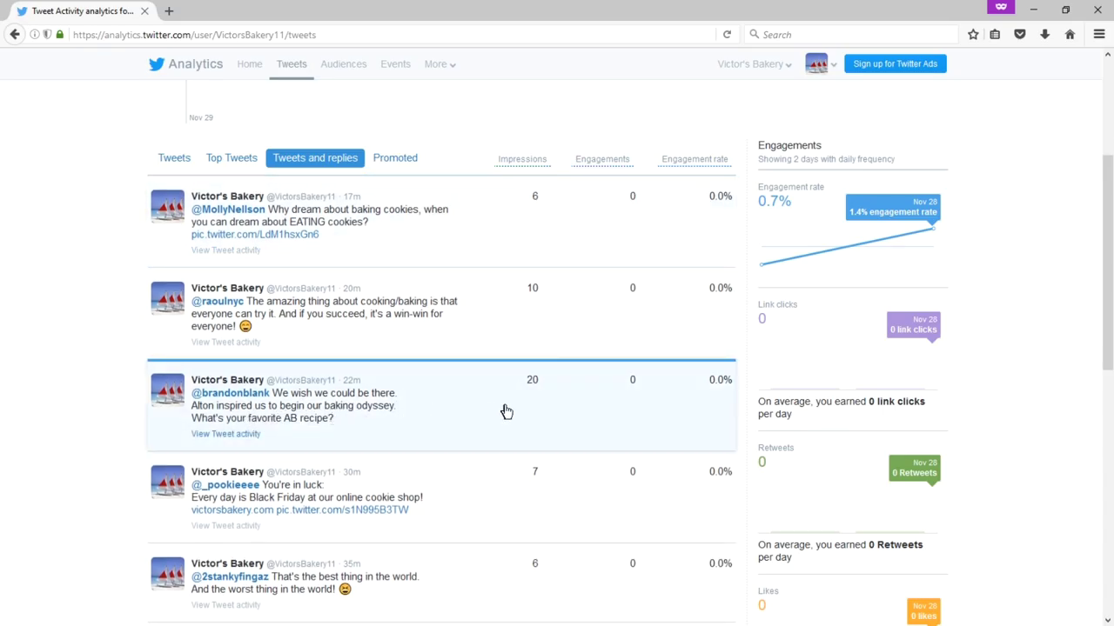
{"action": "scroll", "coordinate": [512, 396], "scroll_direction": "down", "scroll_amount": 2}
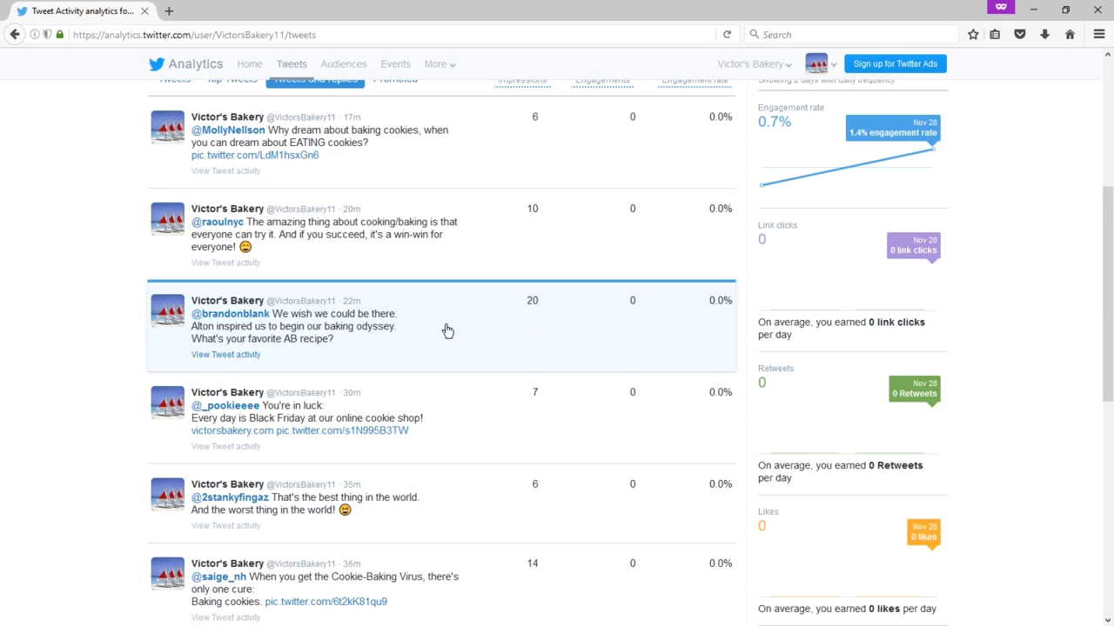
{"action": "scroll", "coordinate": [446, 331], "scroll_direction": "up", "scroll_amount": 1}
{"action": "scroll", "coordinate": [446, 331], "scroll_direction": "down", "scroll_amount": 5}
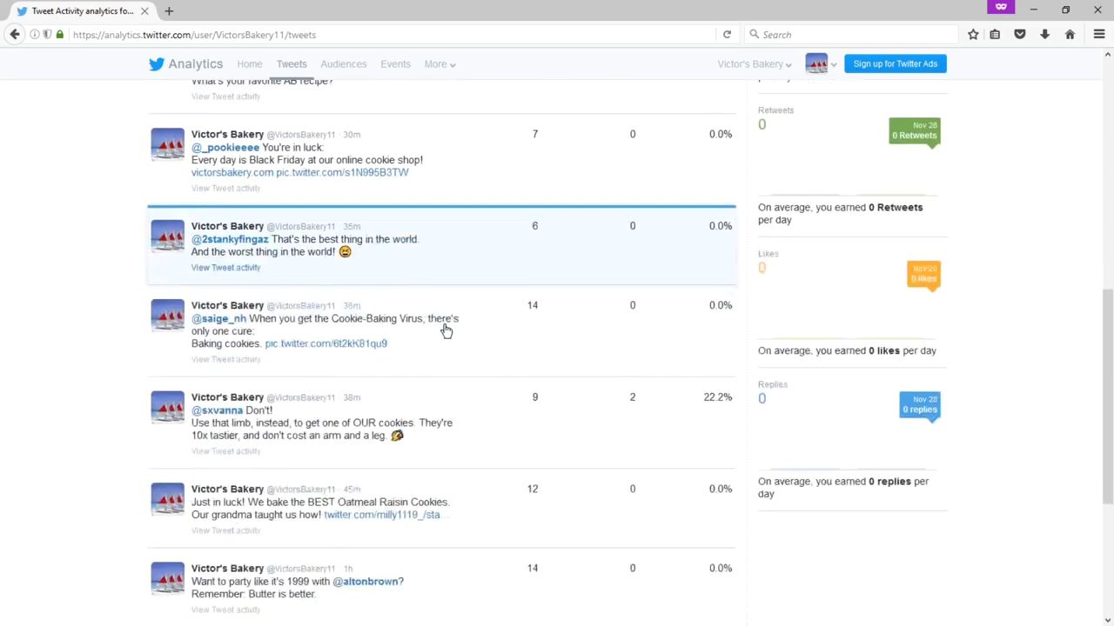
{"action": "scroll", "coordinate": [445, 330], "scroll_direction": "up", "scroll_amount": 2}
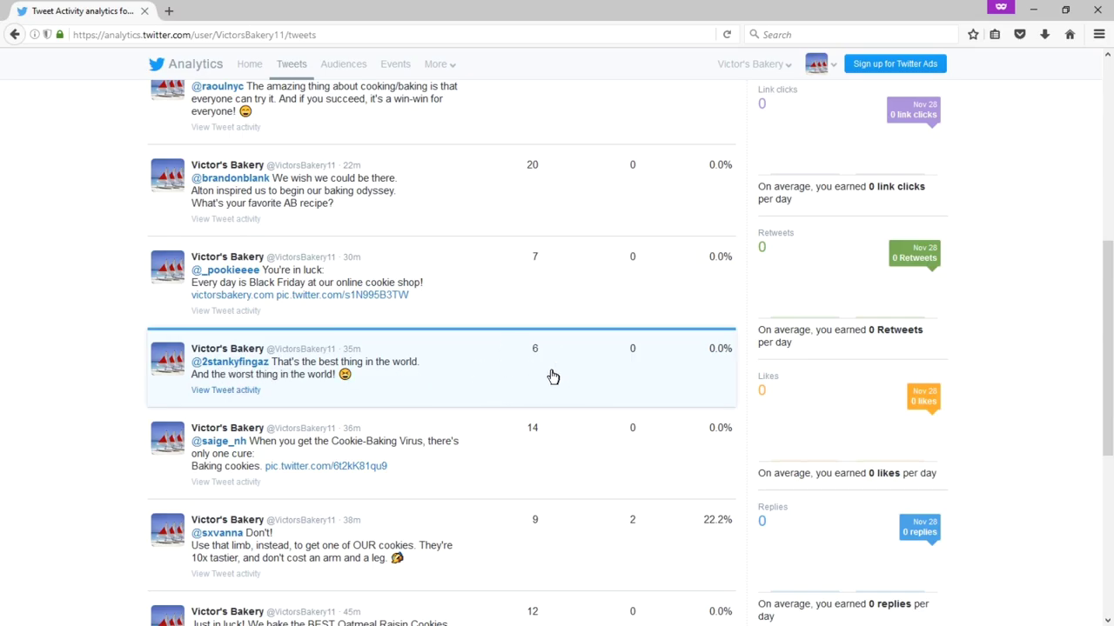
{"action": "scroll", "coordinate": [536, 359], "scroll_direction": "up", "scroll_amount": 1}
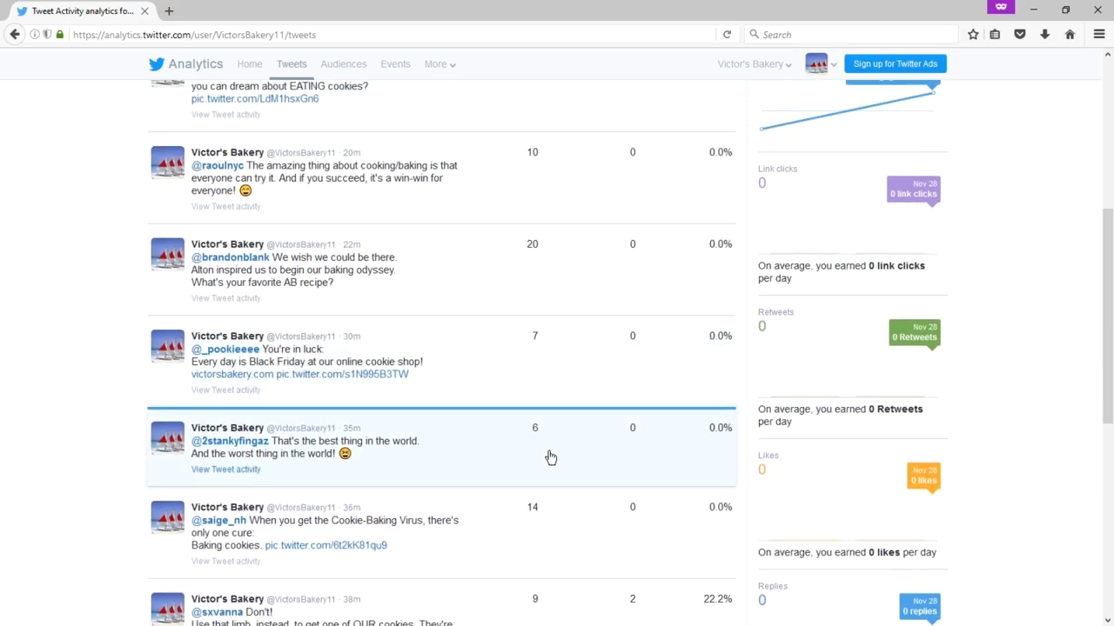
{"action": "scroll", "coordinate": [543, 451], "scroll_direction": "up", "scroll_amount": 2}
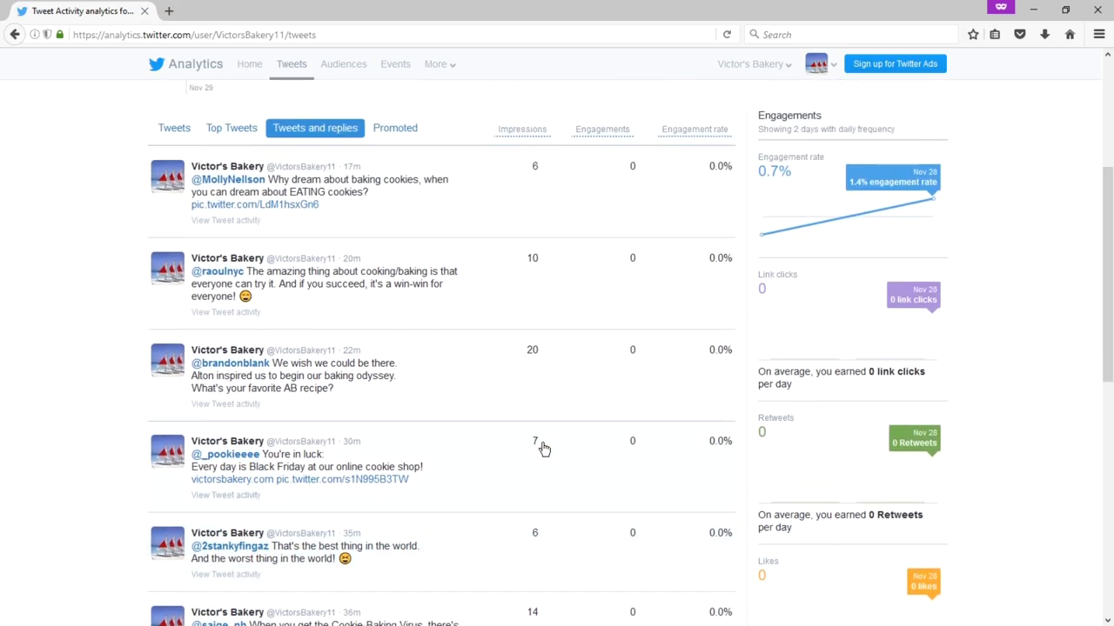
{"action": "scroll", "coordinate": [543, 449], "scroll_direction": "up", "scroll_amount": 1}
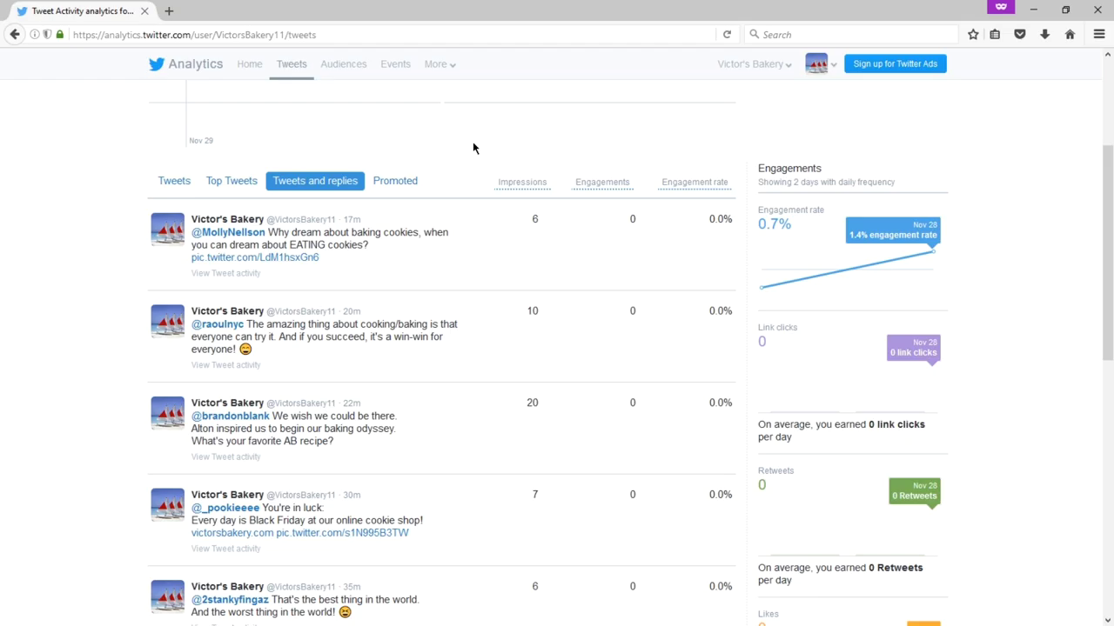
- View Promoted tweets, return to the plain Tweets list, and go to Audience insights
{"action": "left_click", "coordinate": [406, 186]}
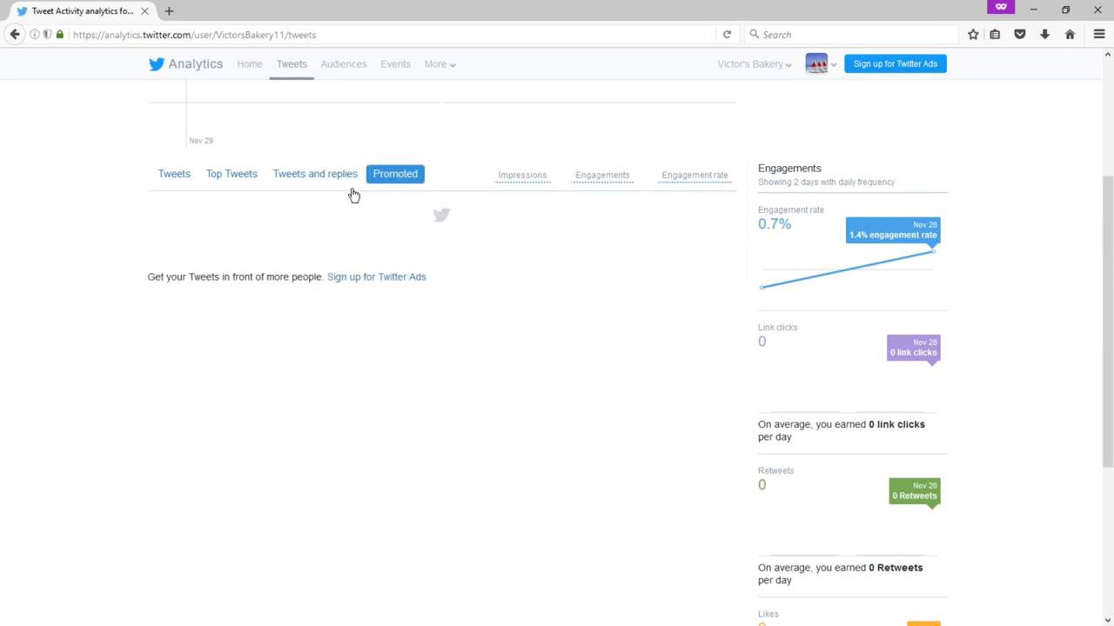
{"action": "left_click", "coordinate": [158, 178]}
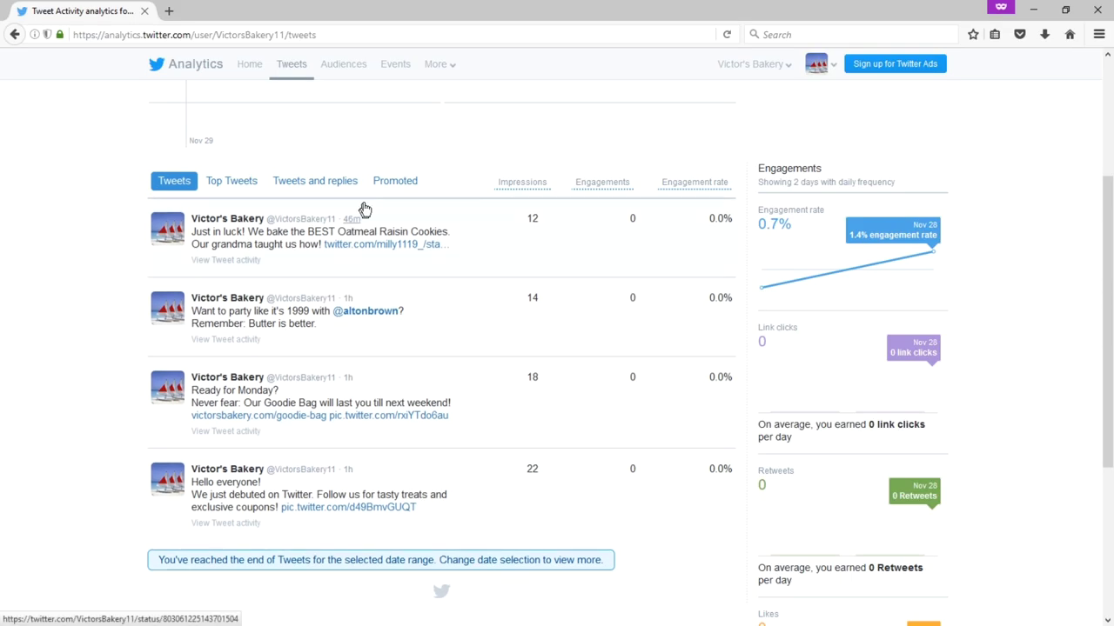
{"action": "scroll", "coordinate": [360, 131], "scroll_direction": "up", "scroll_amount": 3}
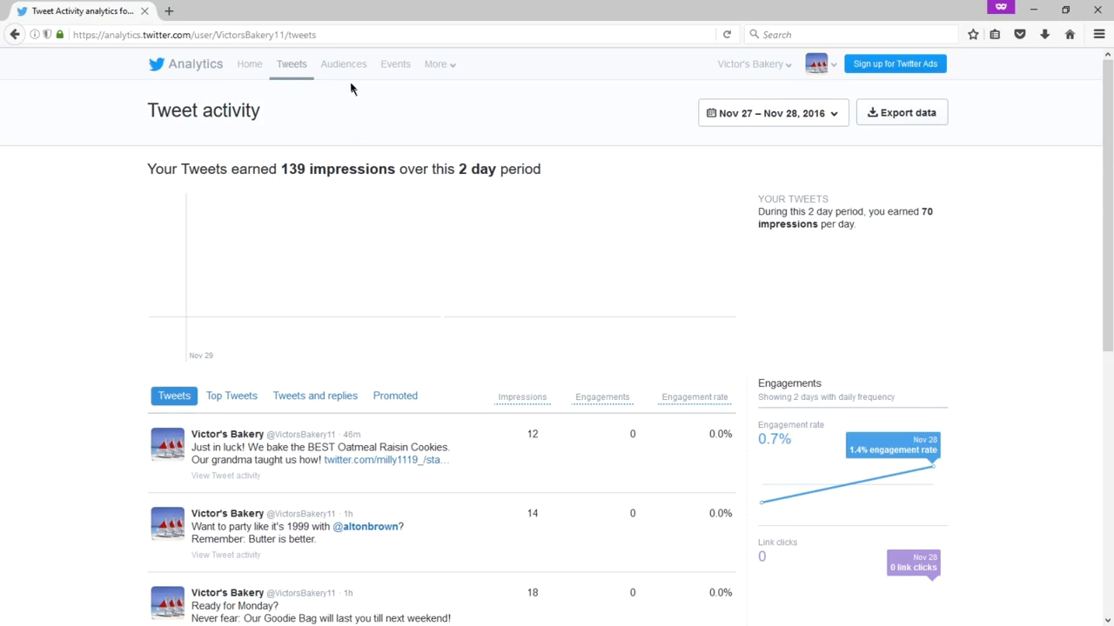
{"action": "left_click", "coordinate": [347, 71]}
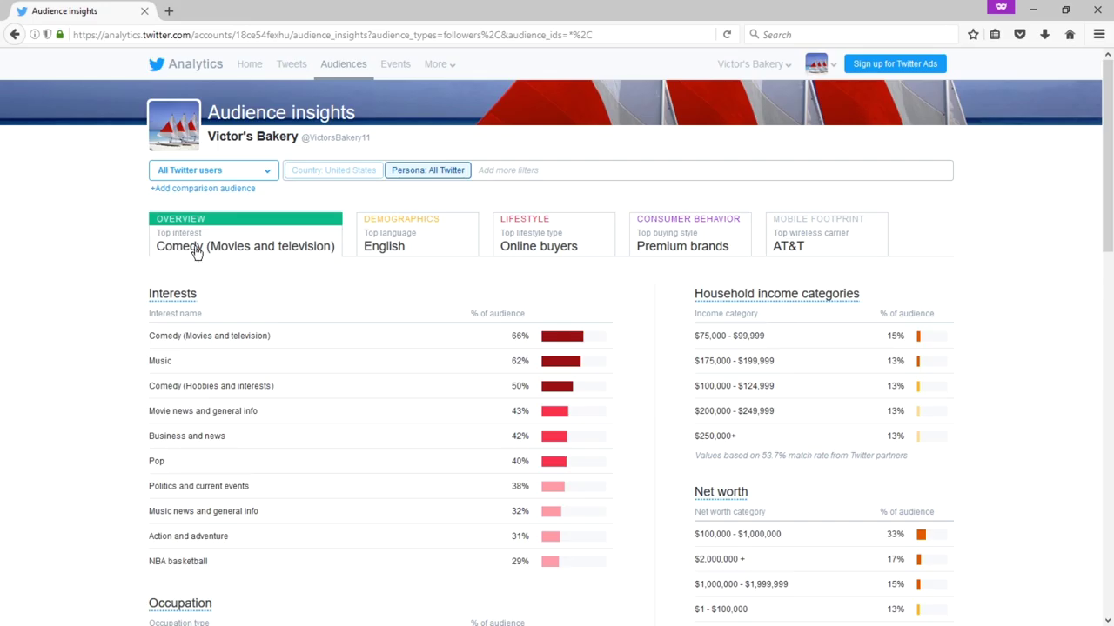
- Scroll to Interests and highlight words in the top Comedy (Movies and television) 66% row
{"action": "scroll", "coordinate": [55, 315], "scroll_direction": "down", "scroll_amount": 2}
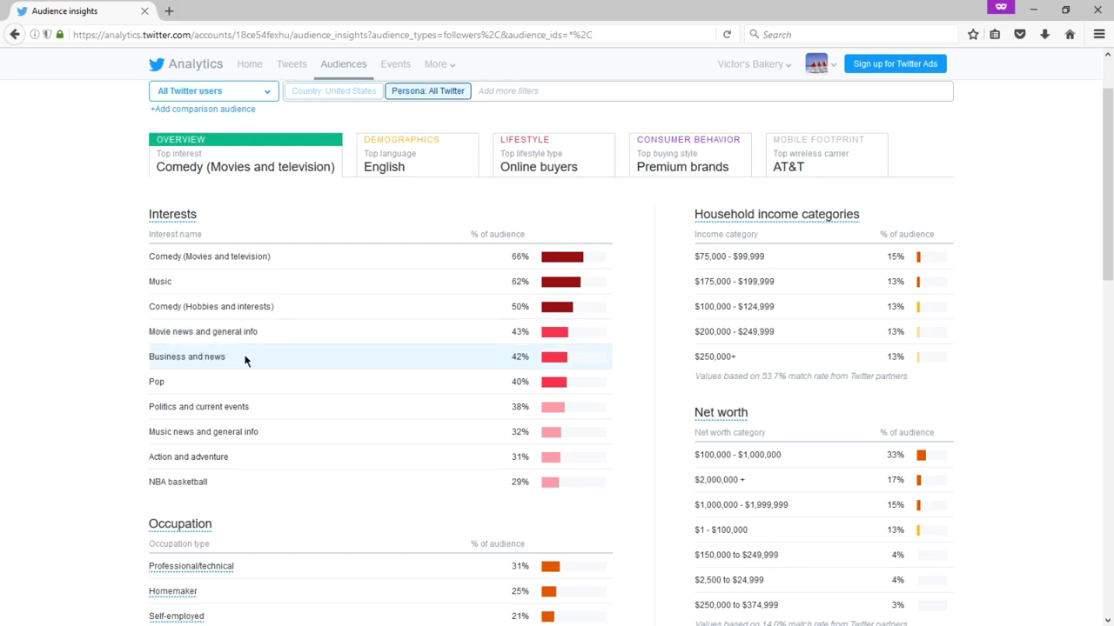
{"action": "scroll", "coordinate": [328, 364], "scroll_direction": "down", "scroll_amount": 2}
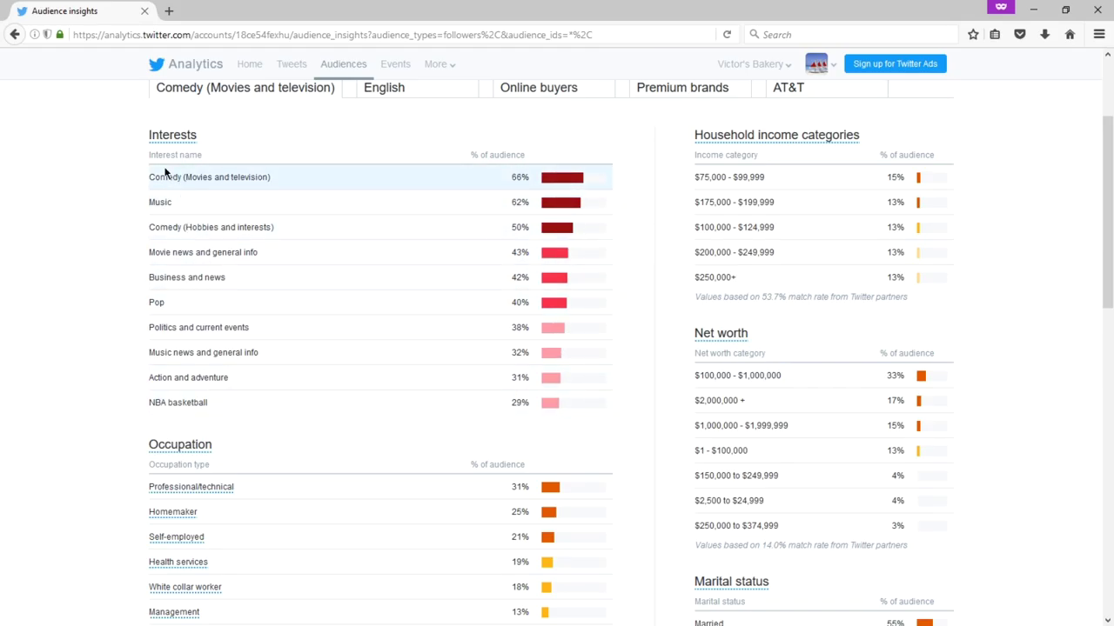
{"action": "left_click_drag", "start_coordinate": [162, 174], "coordinate": [235, 185]}
{"action": "left_click", "coordinate": [242, 175]}
{"action": "double_click", "coordinate": [193, 177]}
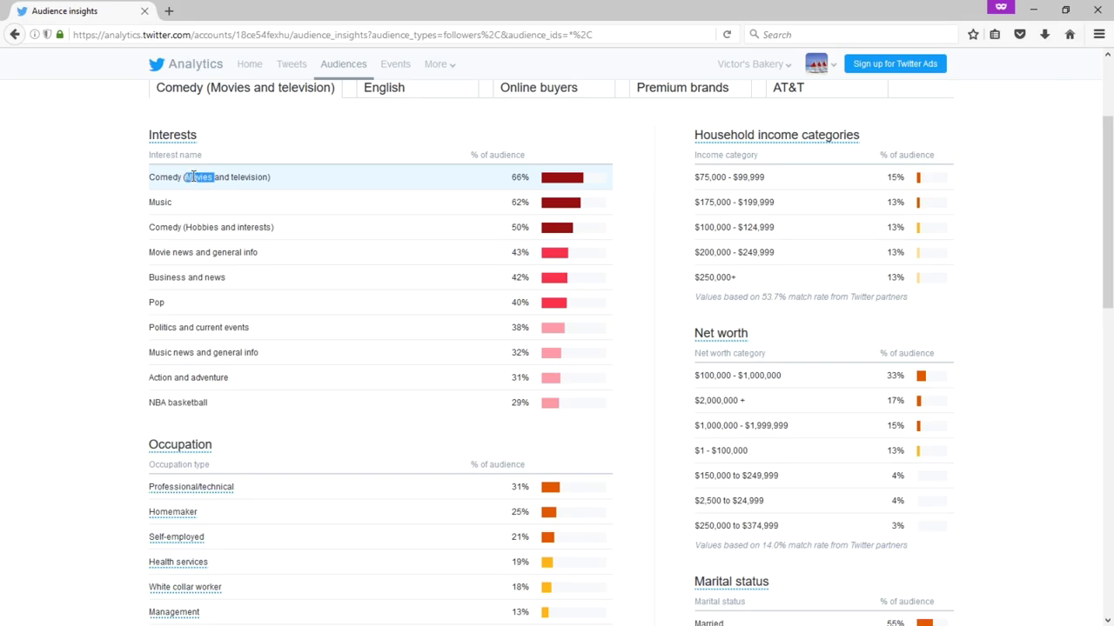
{"action": "double_click", "coordinate": [244, 177]}
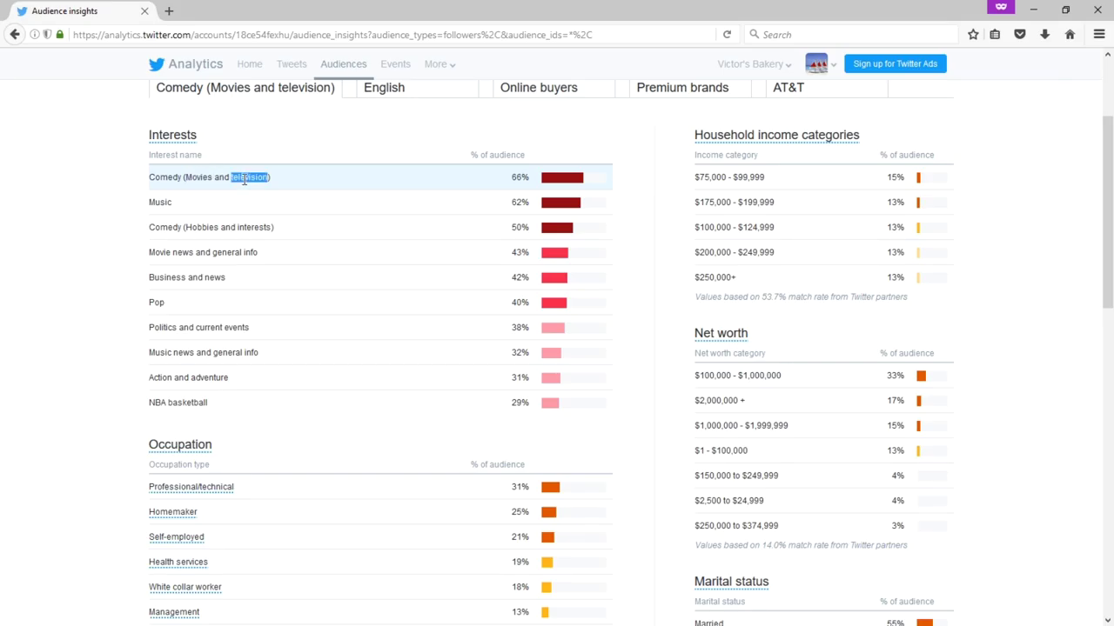
{"action": "left_click", "coordinate": [131, 181]}
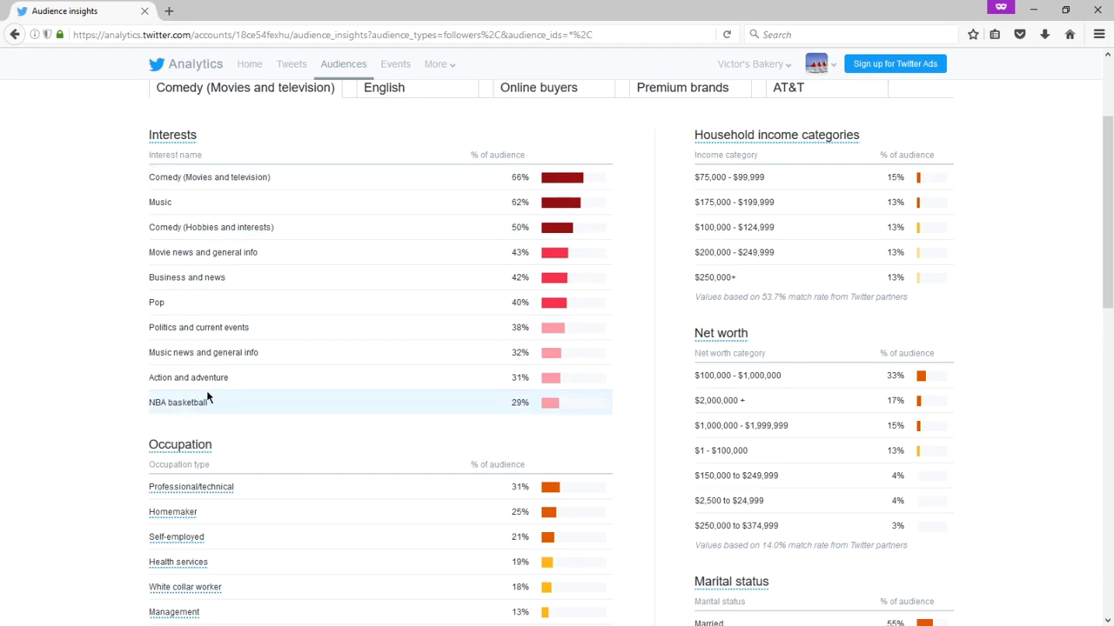
- Scroll through the Occupation, Consumer buying styles and Wireless carrier sections and back up
{"action": "scroll", "coordinate": [207, 397], "scroll_direction": "down", "scroll_amount": 3}
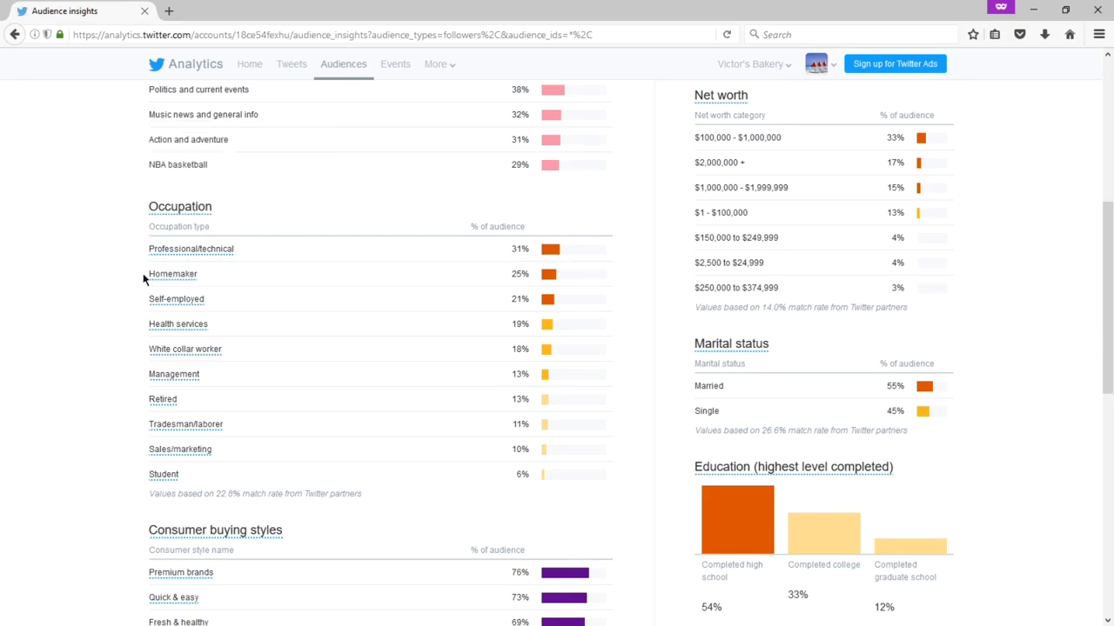
{"action": "scroll", "coordinate": [84, 235], "scroll_direction": "down", "scroll_amount": 2}
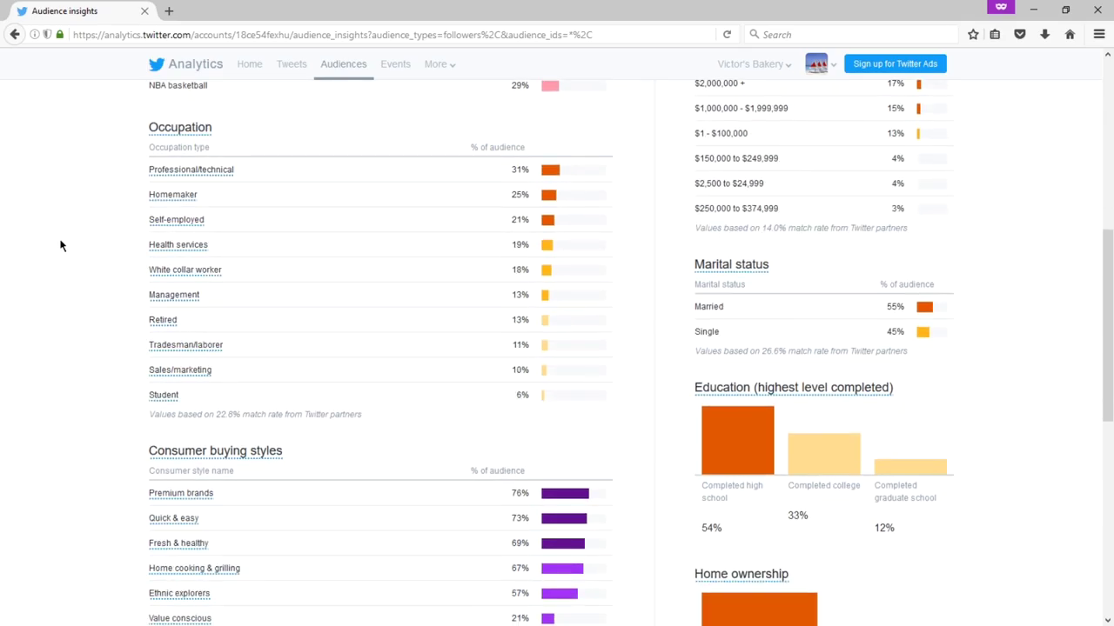
{"action": "scroll", "coordinate": [61, 246], "scroll_direction": "down", "scroll_amount": 4}
{"action": "scroll", "coordinate": [61, 246], "scroll_direction": "down", "scroll_amount": 2}
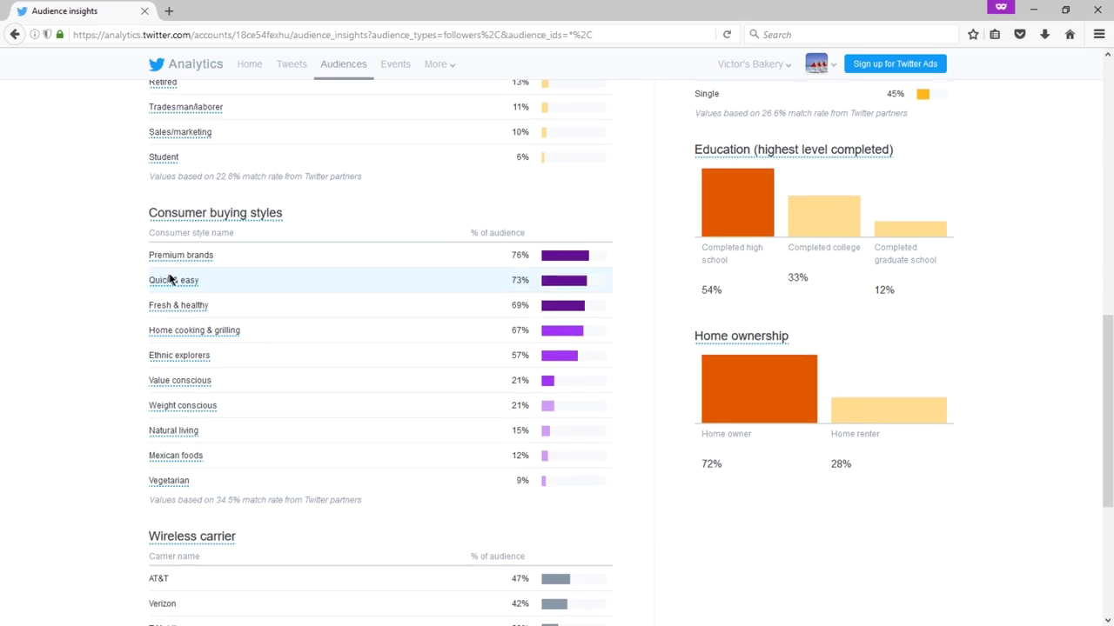
{"action": "mouse_move", "coordinate": [183, 287]}
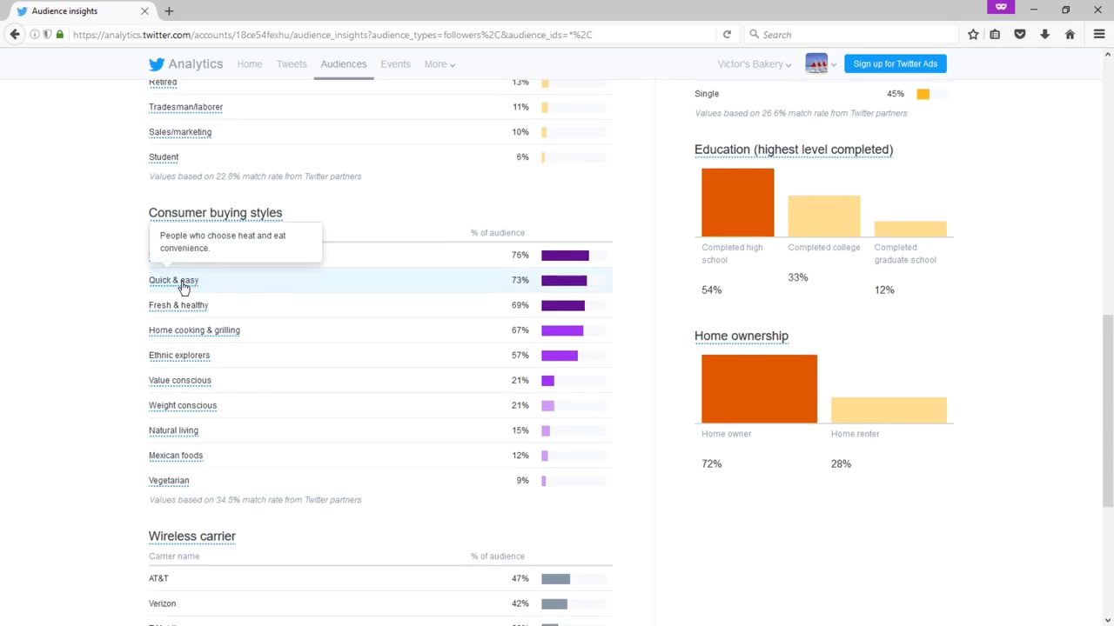
{"action": "mouse_move", "coordinate": [279, 223]}
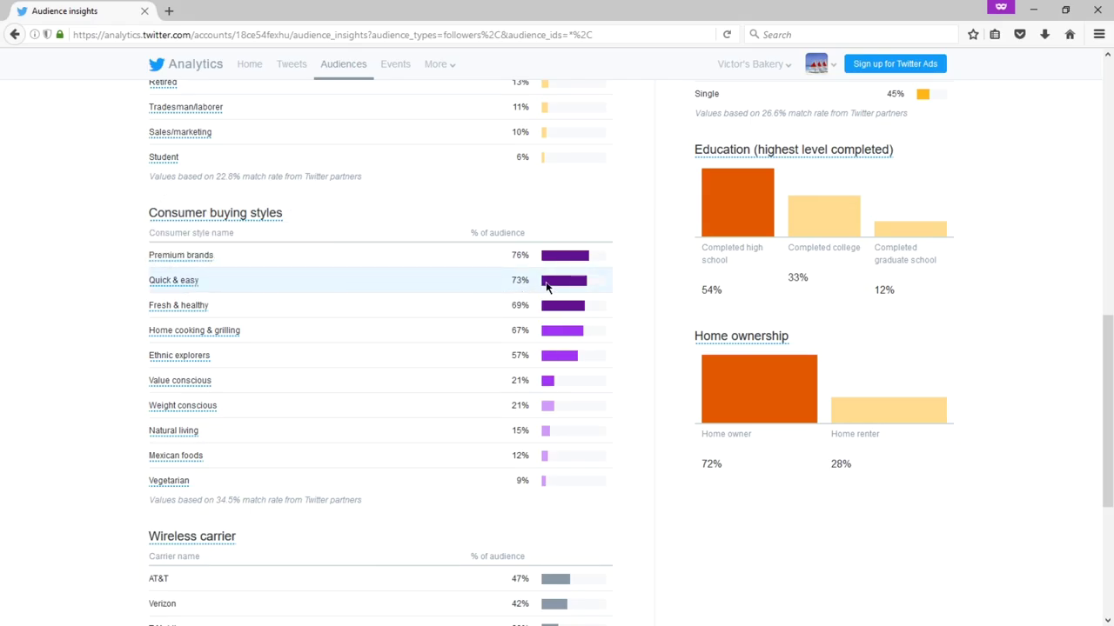
{"action": "scroll", "coordinate": [139, 276], "scroll_direction": "down", "scroll_amount": 3}
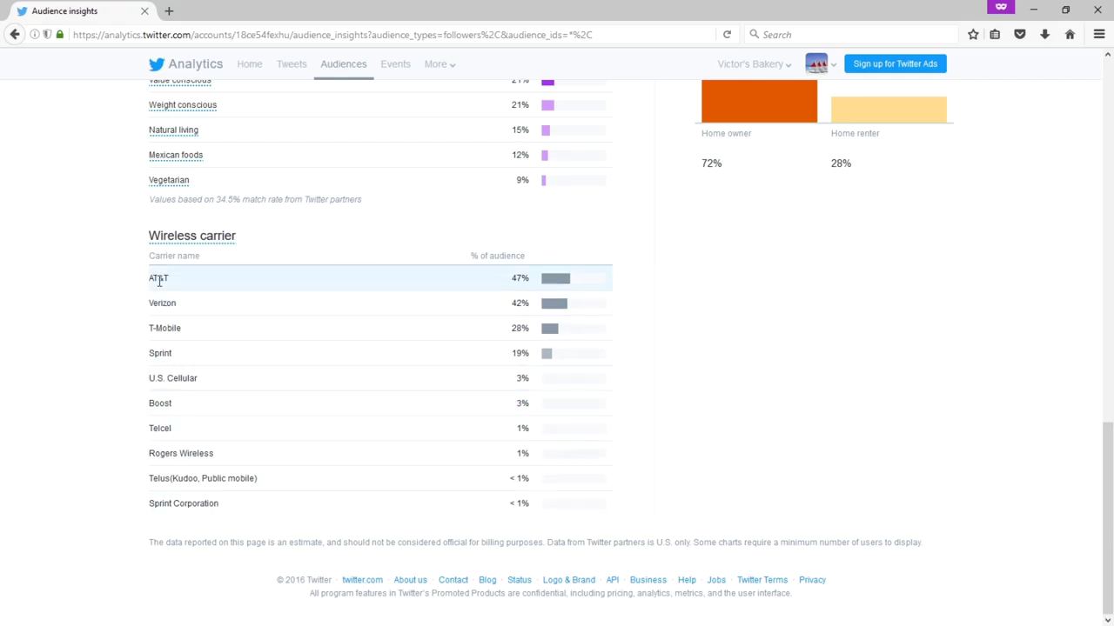
{"action": "scroll", "coordinate": [158, 281], "scroll_direction": "up", "scroll_amount": 1}
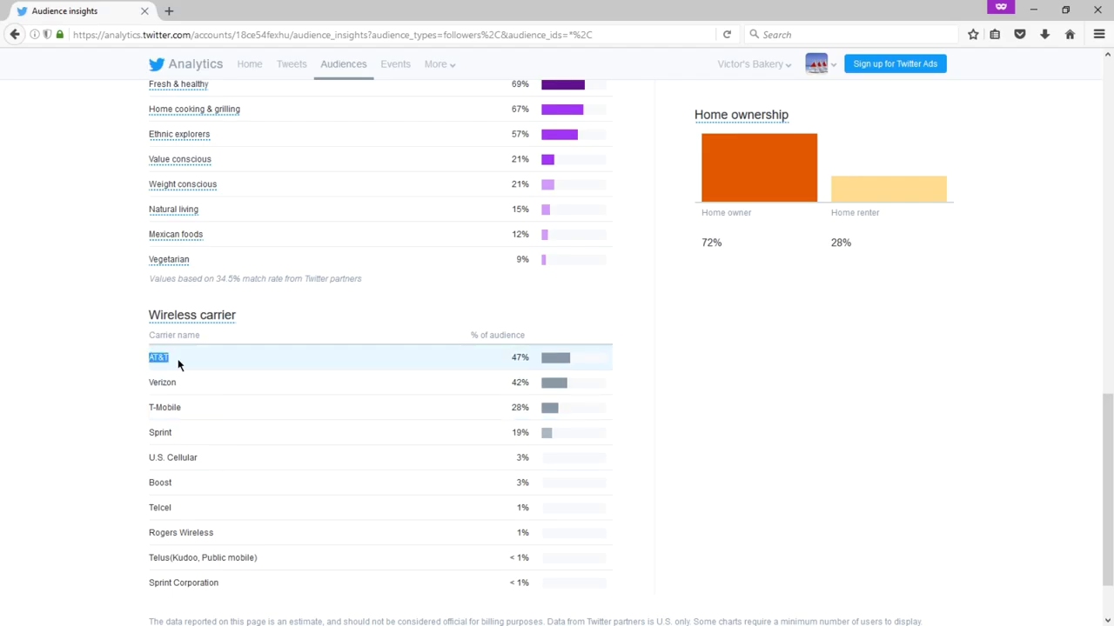
{"action": "scroll", "coordinate": [177, 358], "scroll_direction": "up", "scroll_amount": 2}
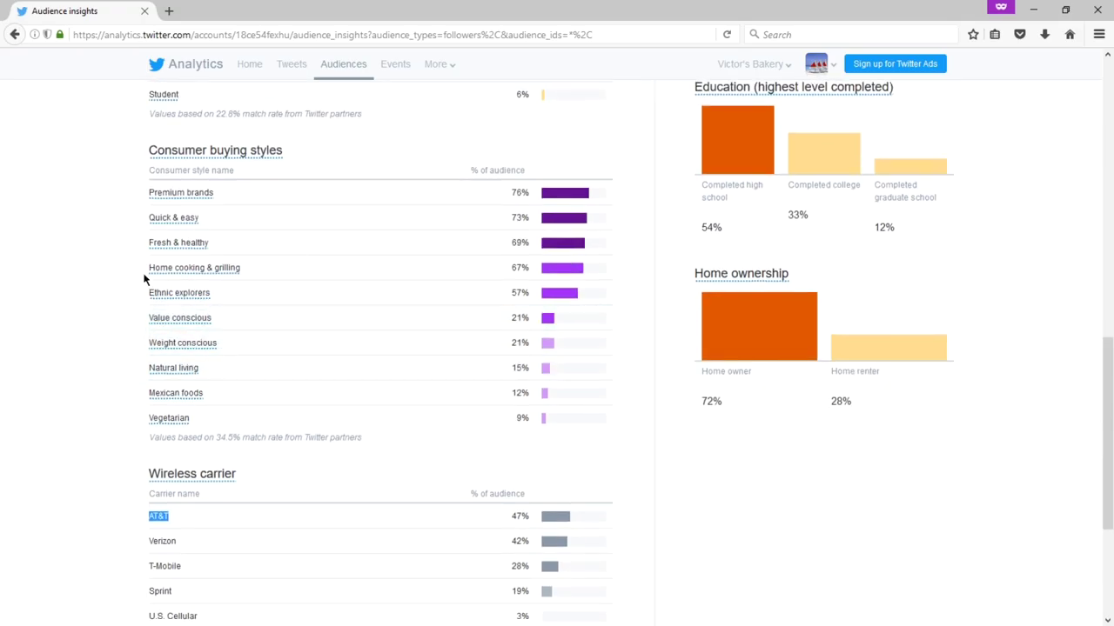
{"action": "scroll", "coordinate": [124, 278], "scroll_direction": "up", "scroll_amount": 8}
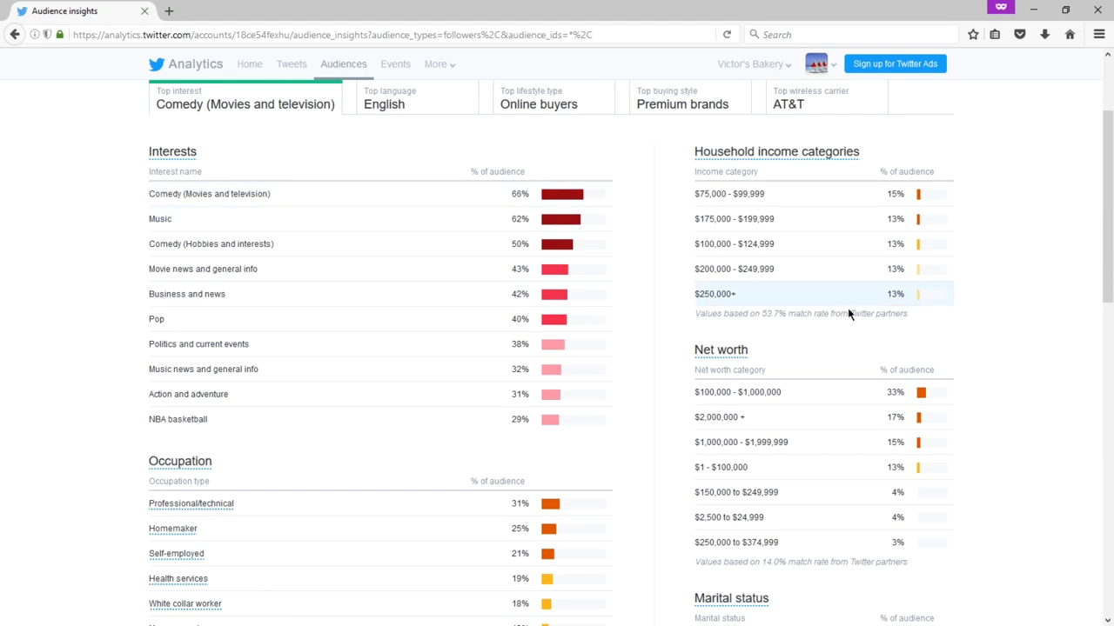
- Switch to the Demographics tab, showing ages peaking at 18 to 24 (38%)
{"action": "mouse_move", "coordinate": [764, 153]}
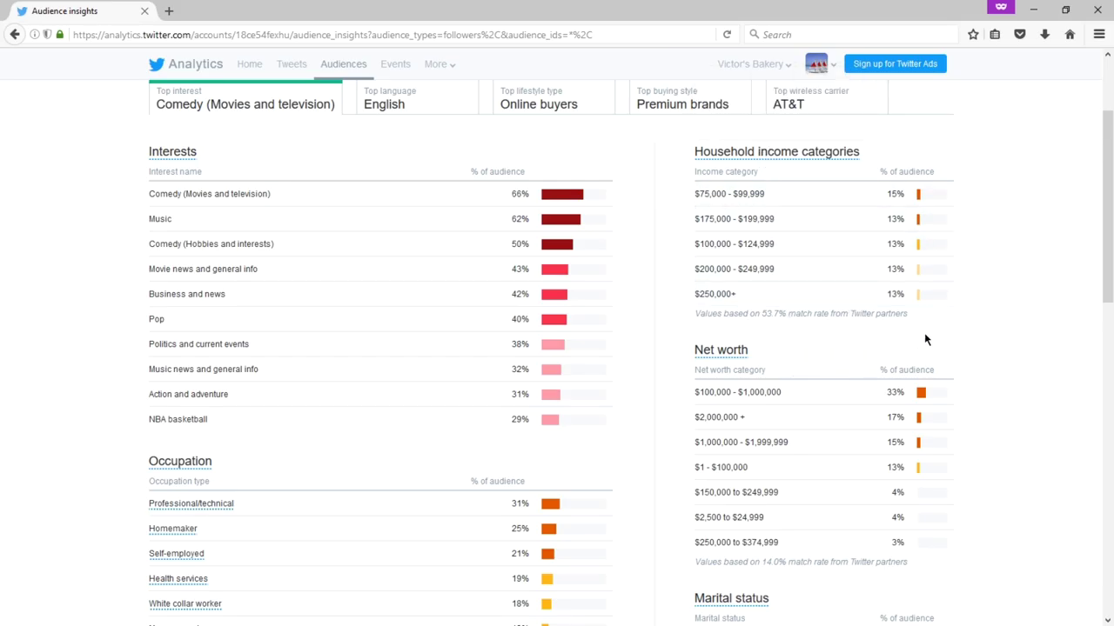
{"action": "scroll", "coordinate": [925, 335], "scroll_direction": "down", "scroll_amount": 3}
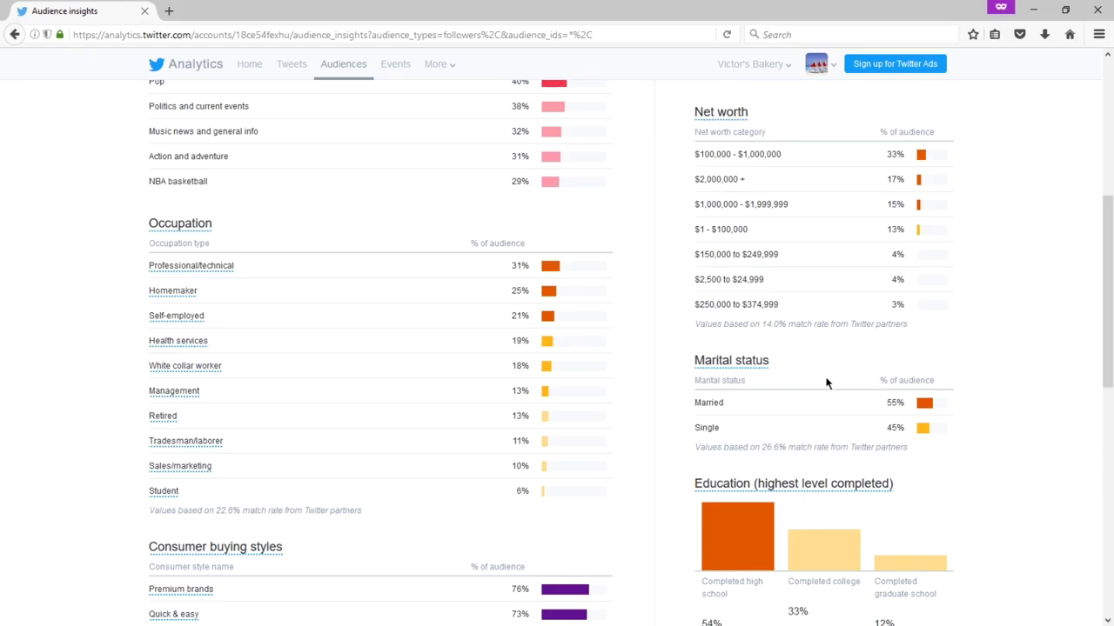
{"action": "scroll", "coordinate": [827, 380], "scroll_direction": "up", "scroll_amount": 5}
{"action": "left_click", "coordinate": [406, 244]}
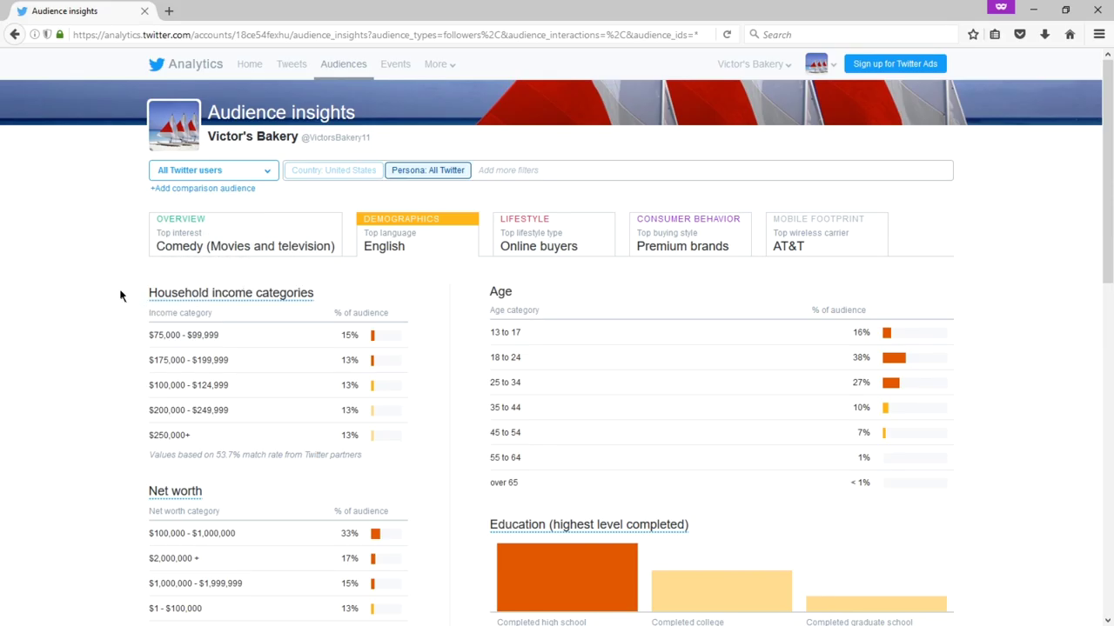
- Look over the audience's TV genre interests, then review the Consumer Behavior insights
{"action": "scroll", "coordinate": [529, 383], "scroll_direction": "down", "scroll_amount": 10}
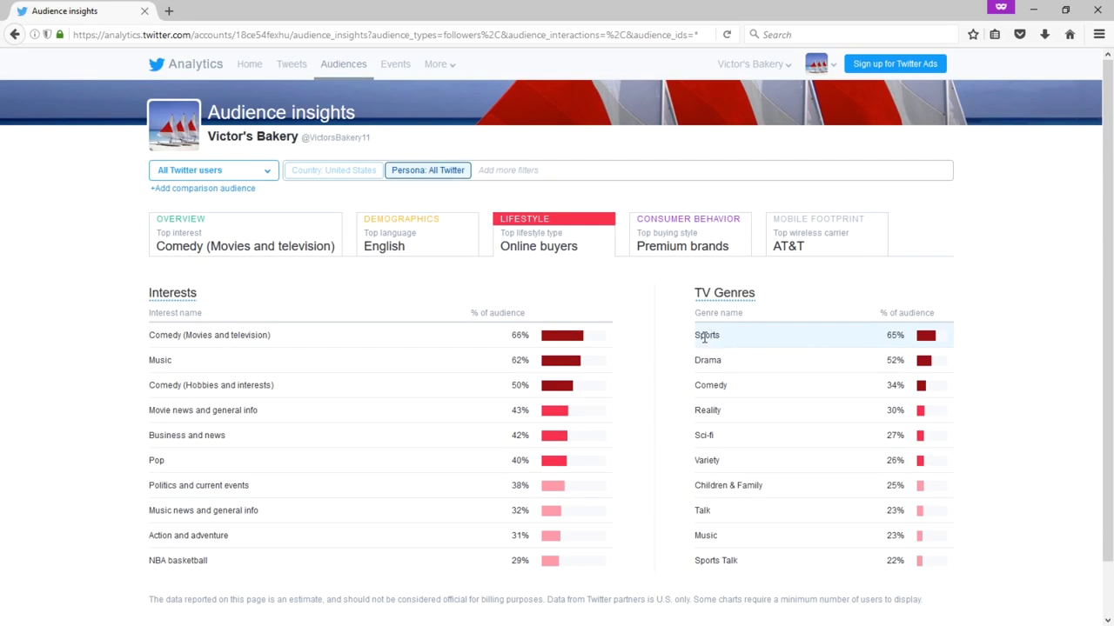
{"action": "double_click", "coordinate": [704, 338]}
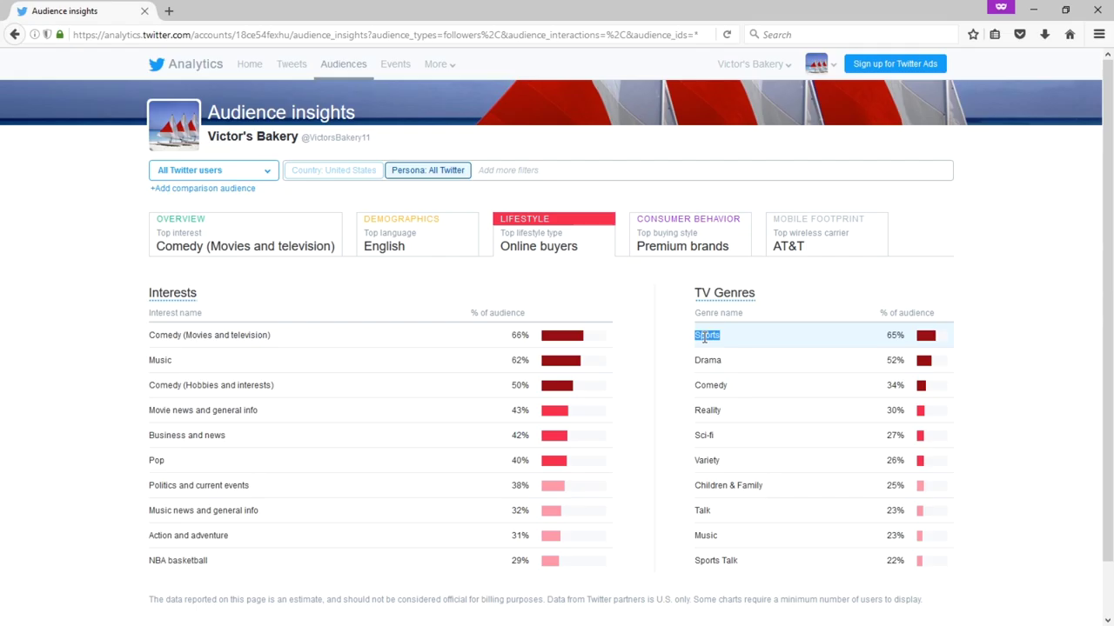
{"action": "left_click", "coordinate": [649, 327]}
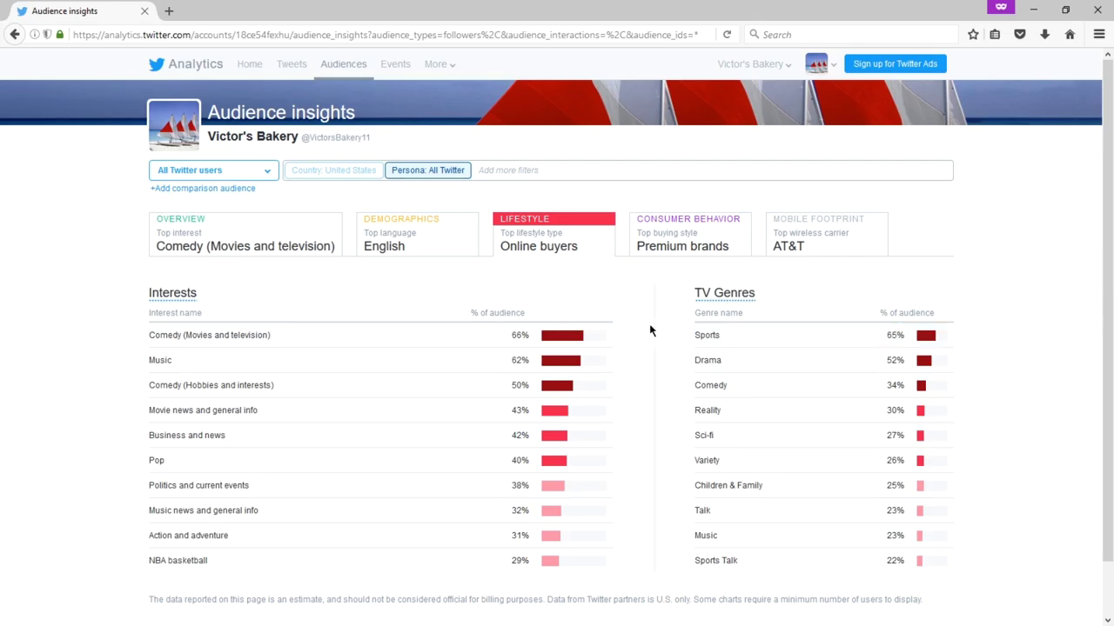
{"action": "left_click", "coordinate": [676, 243]}
{"action": "scroll", "coordinate": [472, 300], "scroll_direction": "down", "scroll_amount": 5}
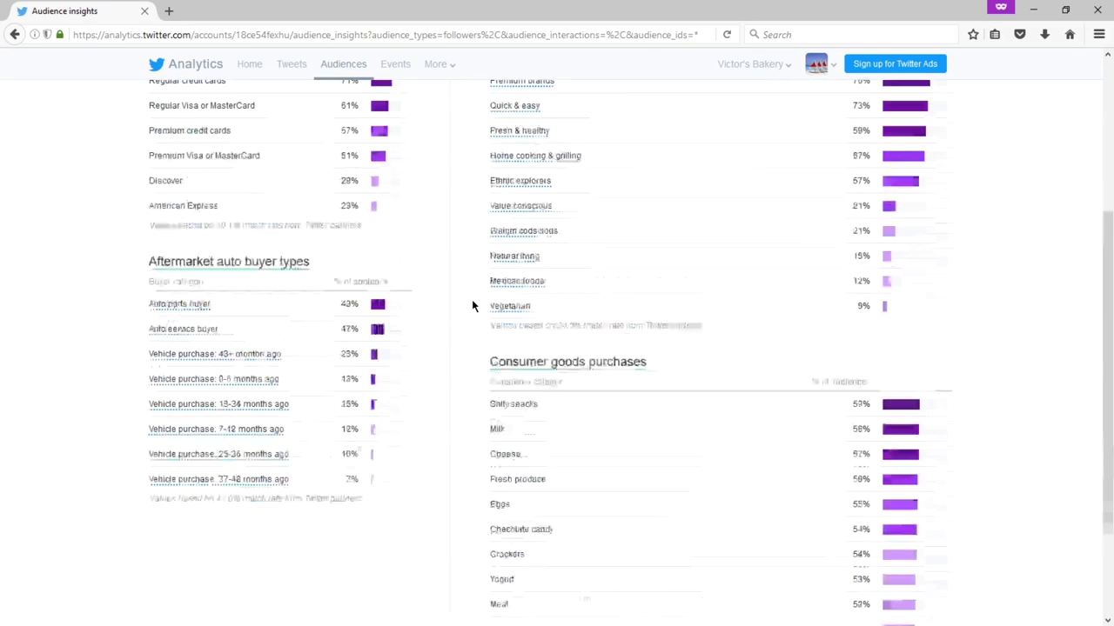
{"action": "scroll", "coordinate": [472, 300], "scroll_direction": "up", "scroll_amount": 4}
{"action": "scroll", "coordinate": [472, 306], "scroll_direction": "up", "scroll_amount": 1}
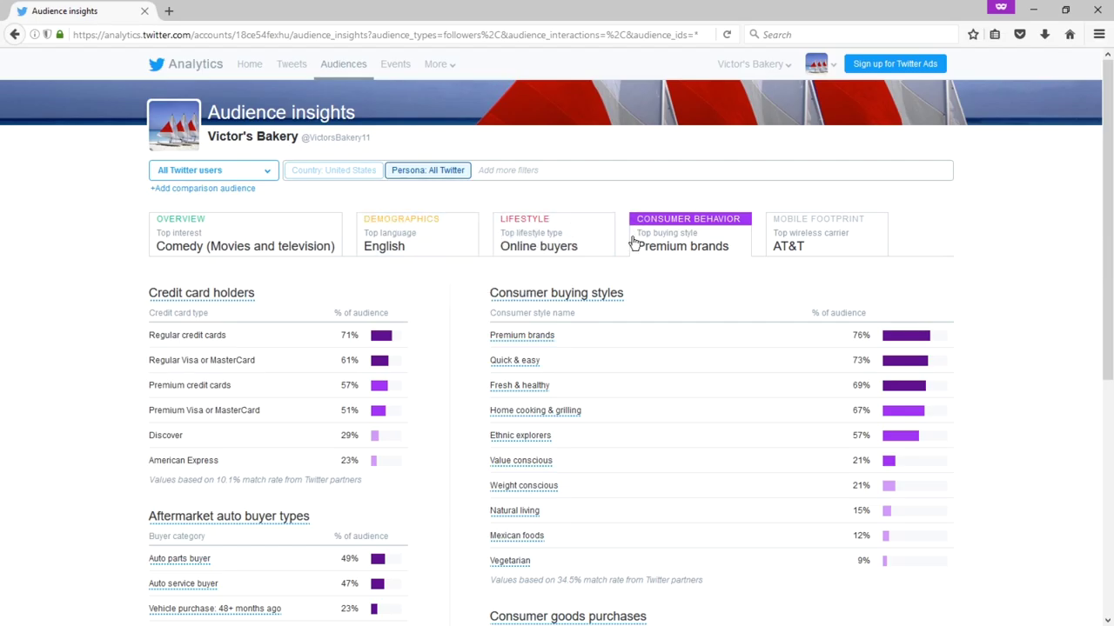
- View the Mobile Footprint insights, return to Overview, then go to the Events page
{"action": "left_click", "coordinate": [806, 244]}
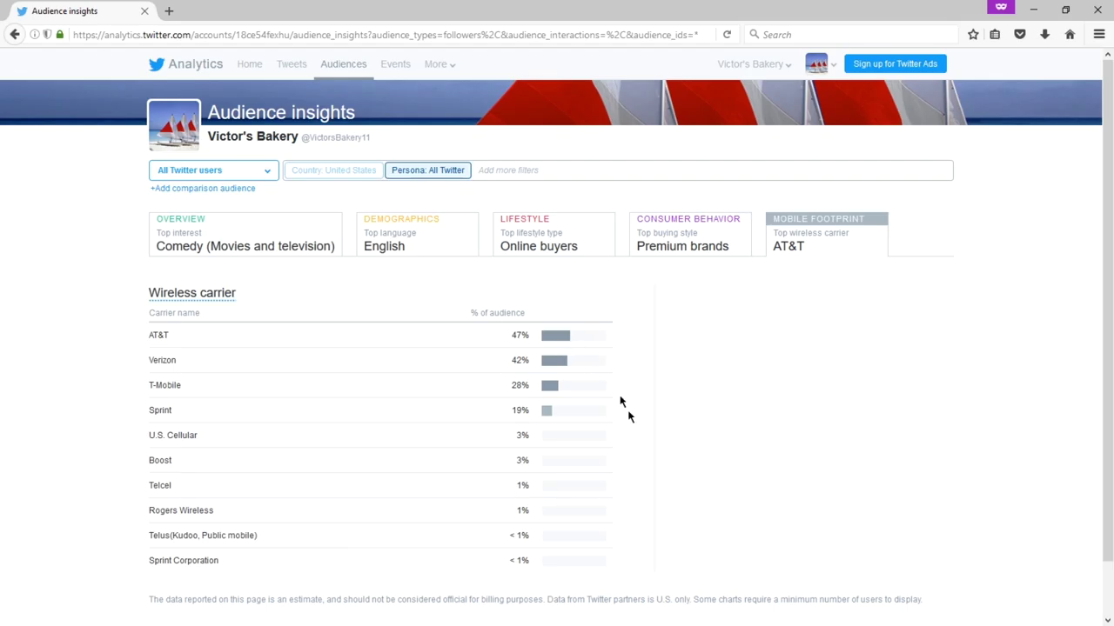
{"action": "left_click", "coordinate": [236, 236]}
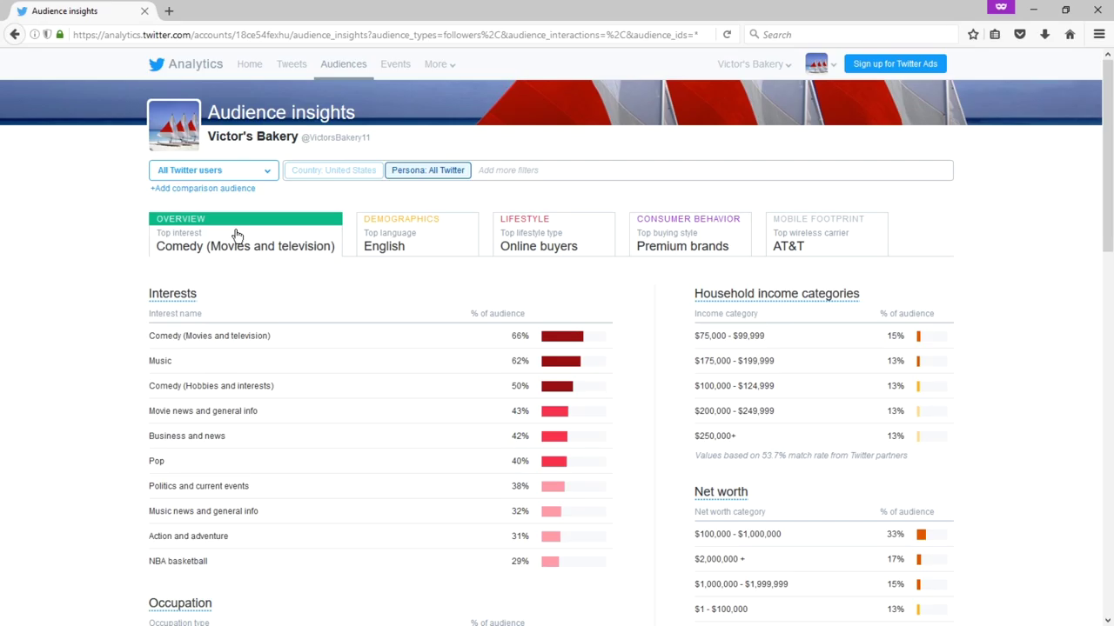
{"action": "left_click", "coordinate": [399, 71]}
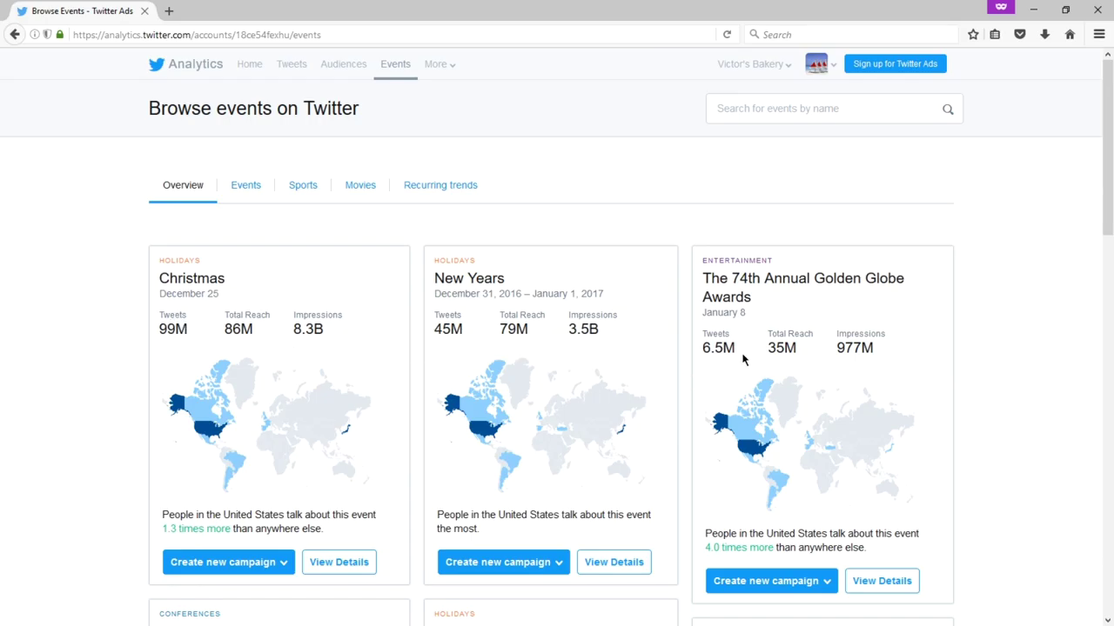
- List upcoming events in a table with category, location, start date and audience size
{"action": "scroll", "coordinate": [400, 325], "scroll_direction": "down", "scroll_amount": 3}
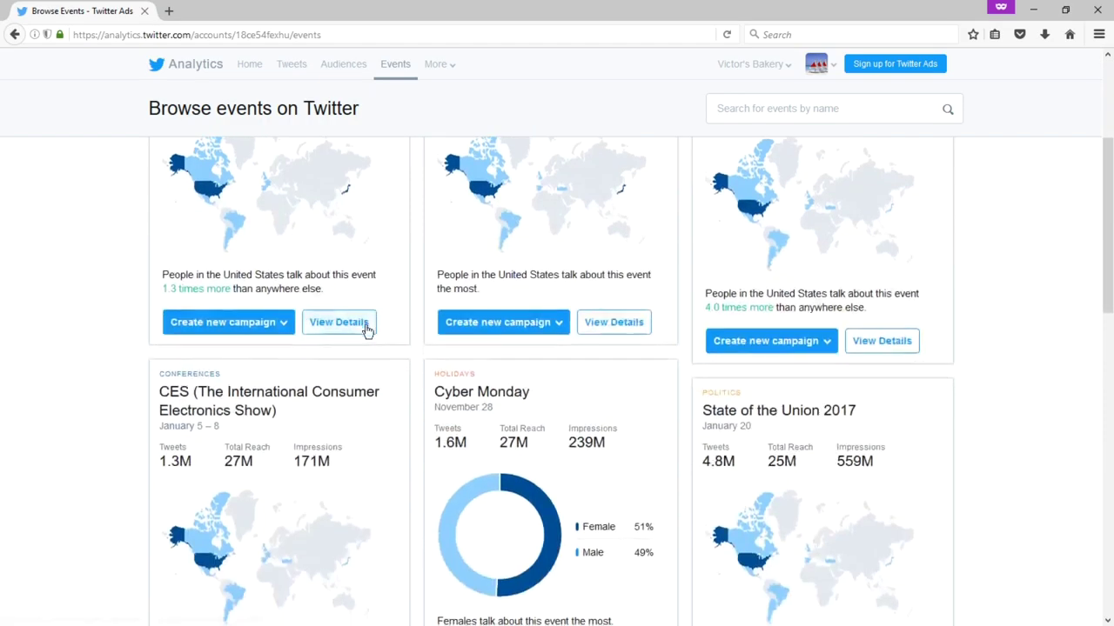
{"action": "scroll", "coordinate": [261, 261], "scroll_direction": "up", "scroll_amount": 3}
{"action": "left_click", "coordinate": [245, 184]}
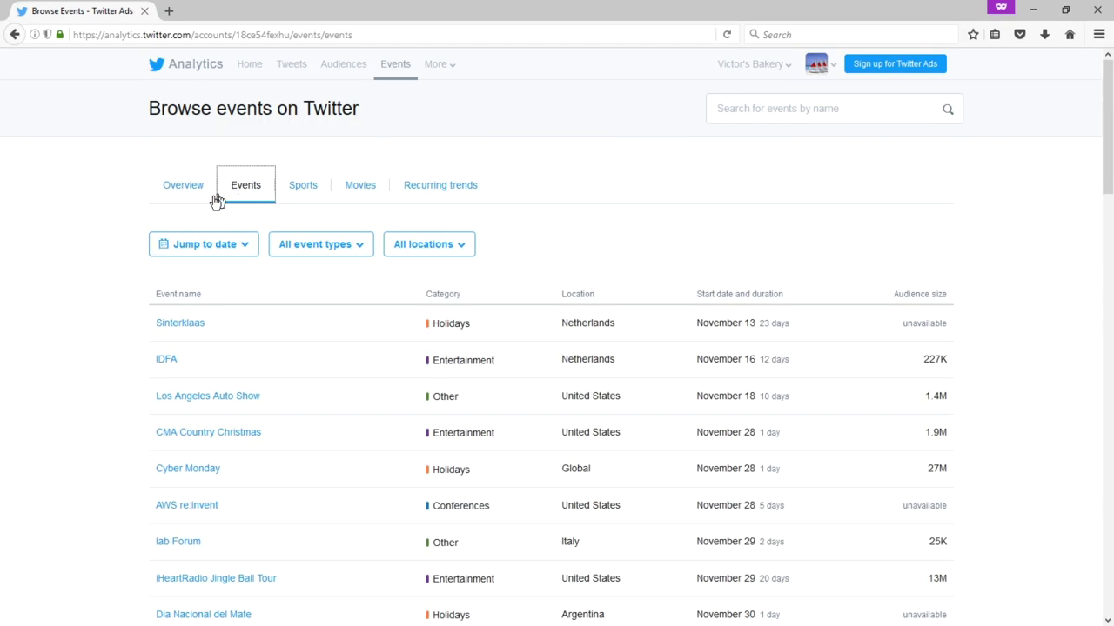
{"action": "scroll", "coordinate": [101, 291], "scroll_direction": "down", "scroll_amount": 2}
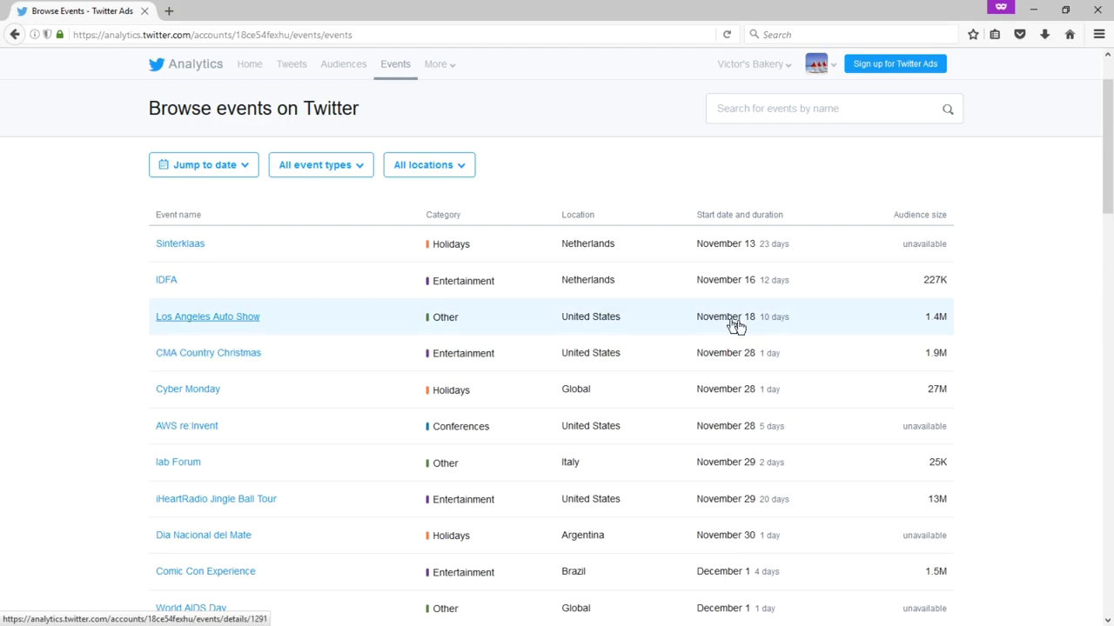
- Open the Los Angeles Auto Show event and browse its gender, age, country and device breakdowns
{"action": "left_click", "coordinate": [216, 324]}
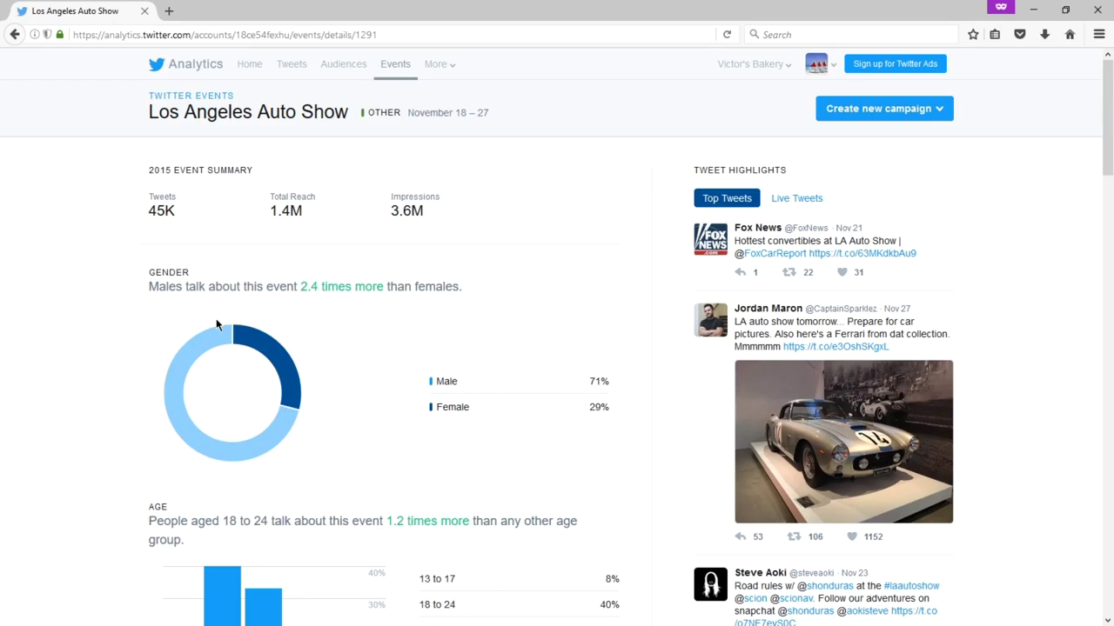
{"action": "scroll", "coordinate": [336, 279], "scroll_direction": "down", "scroll_amount": 3}
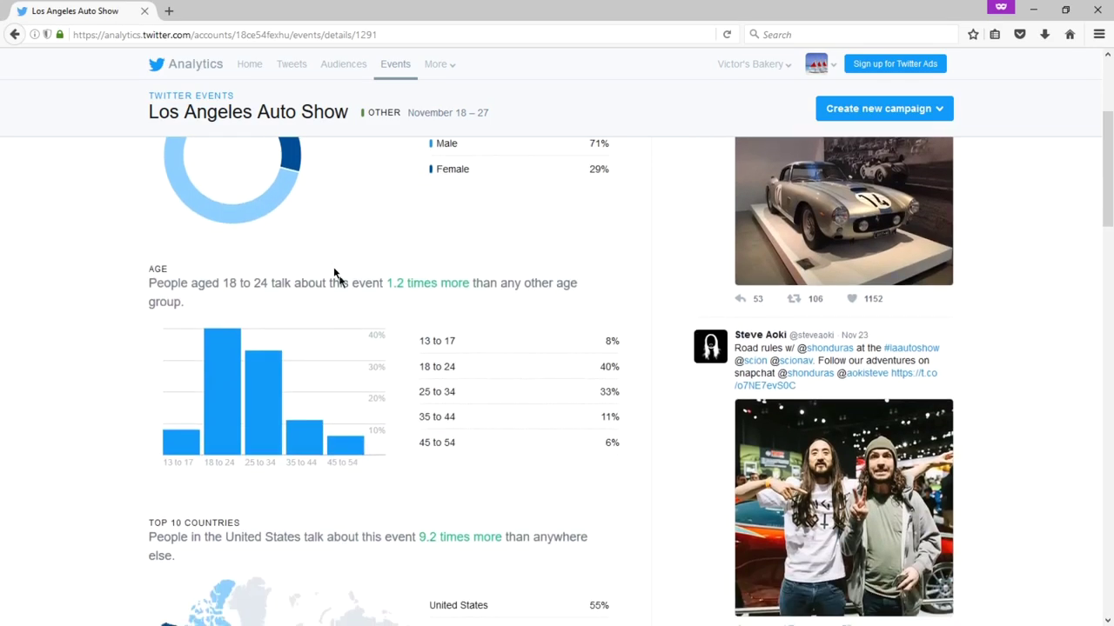
{"action": "scroll", "coordinate": [372, 312], "scroll_direction": "down", "scroll_amount": 2}
{"action": "scroll", "coordinate": [373, 312], "scroll_direction": "up", "scroll_amount": 2}
{"action": "scroll", "coordinate": [370, 312], "scroll_direction": "up", "scroll_amount": 2}
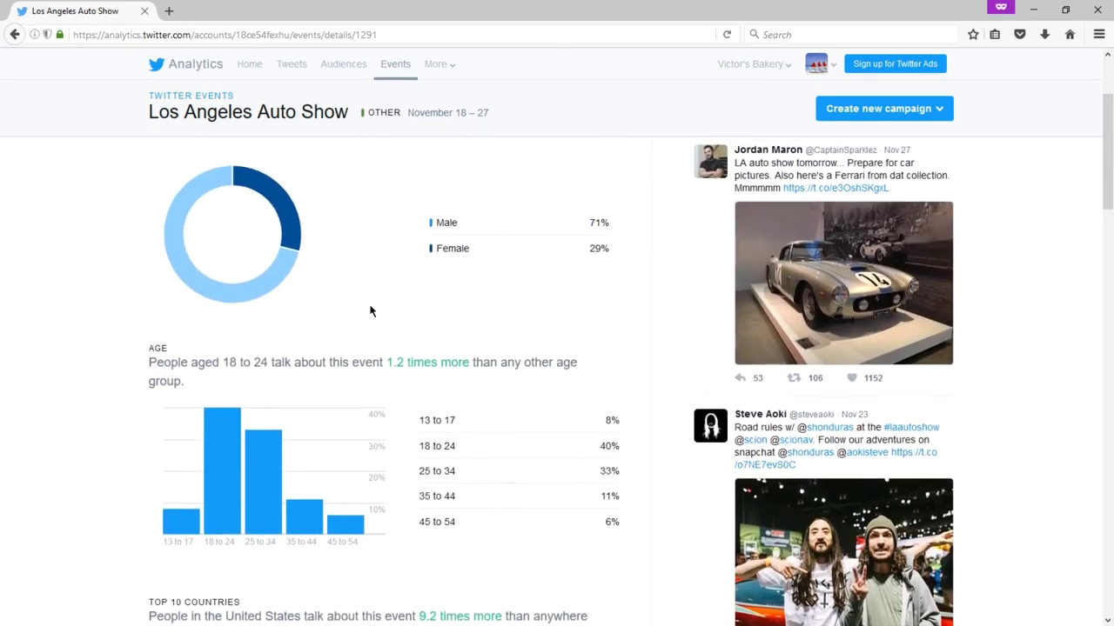
{"action": "scroll", "coordinate": [369, 311], "scroll_direction": "down", "scroll_amount": 4}
{"action": "scroll", "coordinate": [369, 303], "scroll_direction": "down", "scroll_amount": 4}
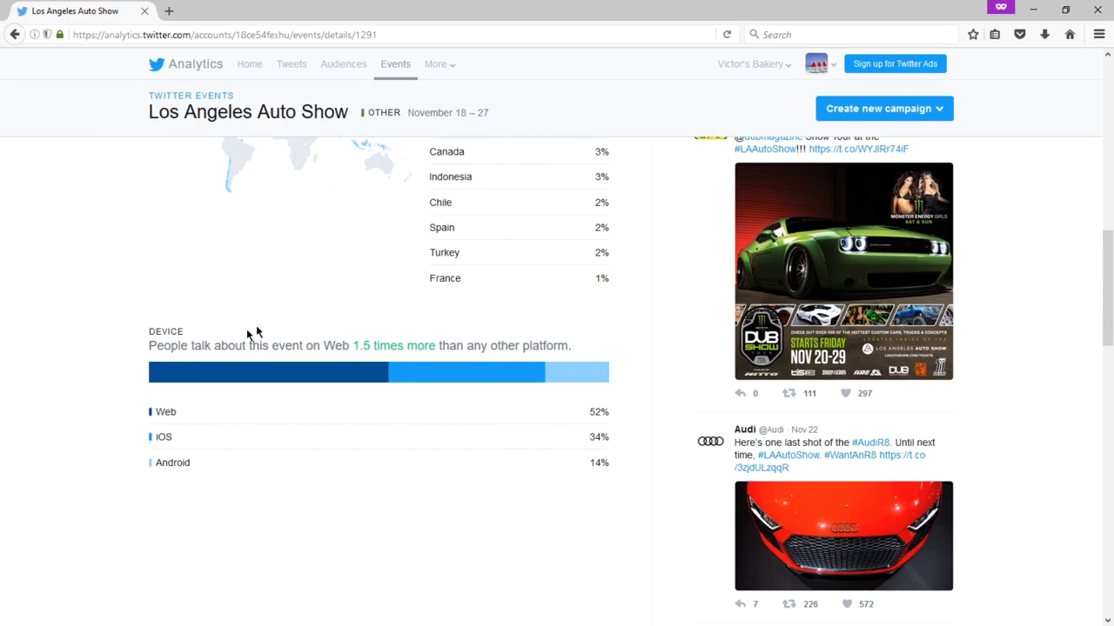
{"action": "scroll", "coordinate": [440, 378], "scroll_direction": "down", "scroll_amount": 3}
{"action": "scroll", "coordinate": [582, 337], "scroll_direction": "up", "scroll_amount": 2}
{"action": "scroll", "coordinate": [583, 336], "scroll_direction": "up", "scroll_amount": 12}
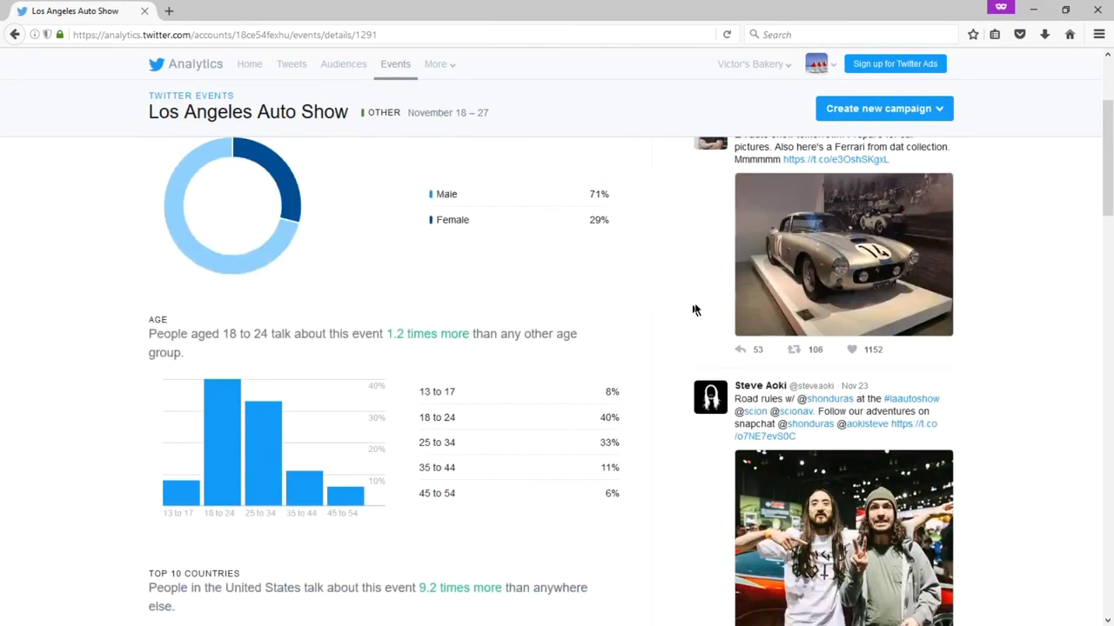
{"action": "scroll", "coordinate": [922, 252], "scroll_direction": "down", "scroll_amount": 4}
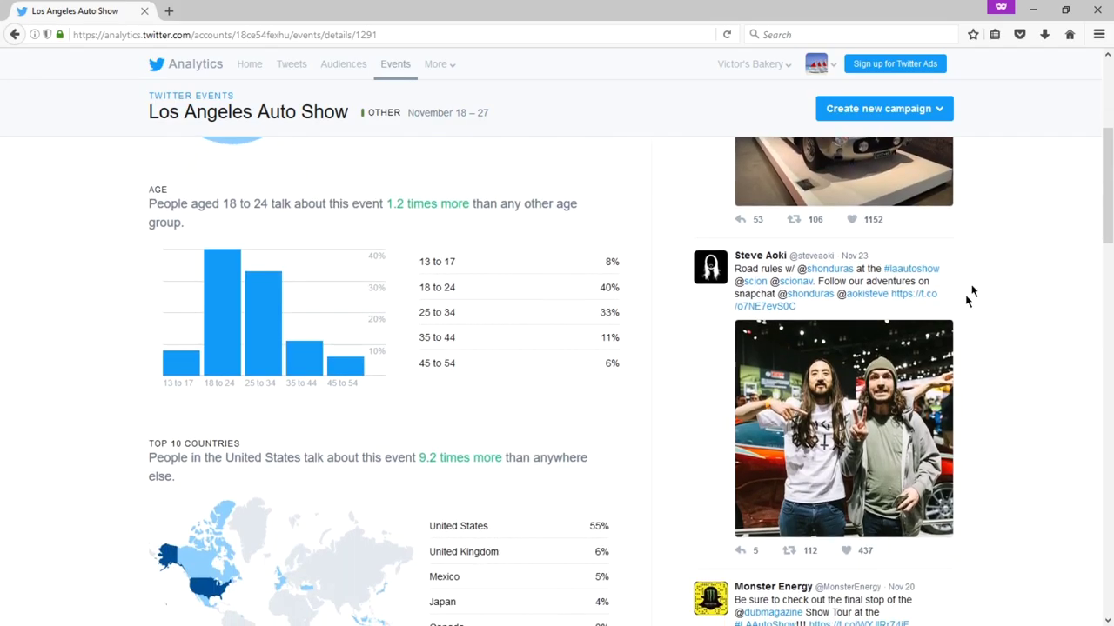
{"action": "scroll", "coordinate": [842, 287], "scroll_direction": "up", "scroll_amount": 4}
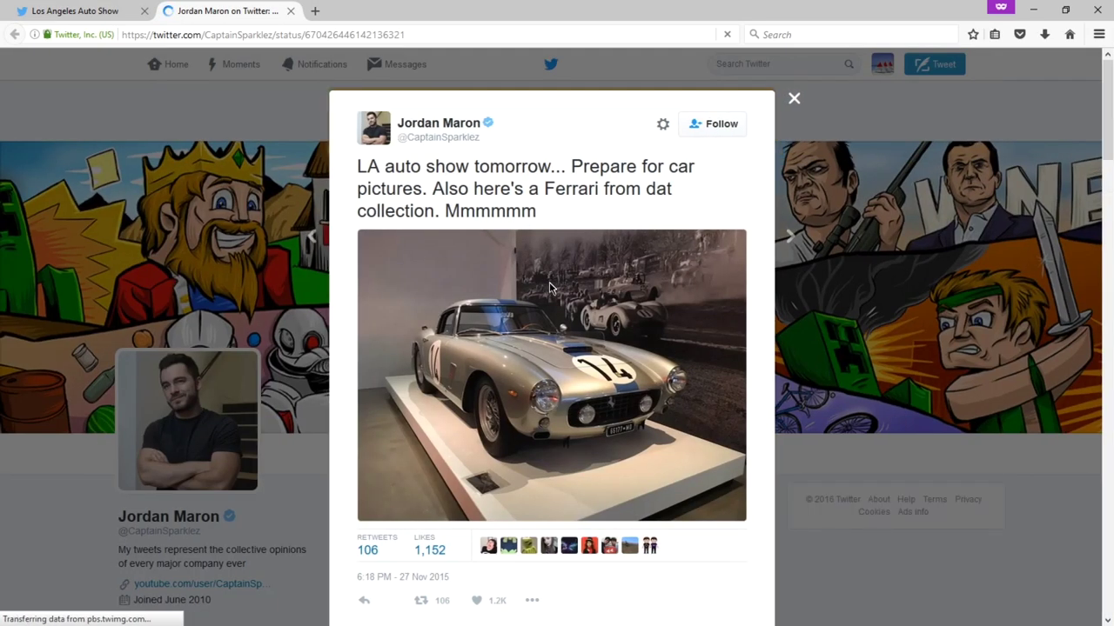
- Read the tweet's replies, then close its tab with Ctrl+W to return to Browse events
{"action": "scroll", "coordinate": [549, 287], "scroll_direction": "down", "scroll_amount": 15}
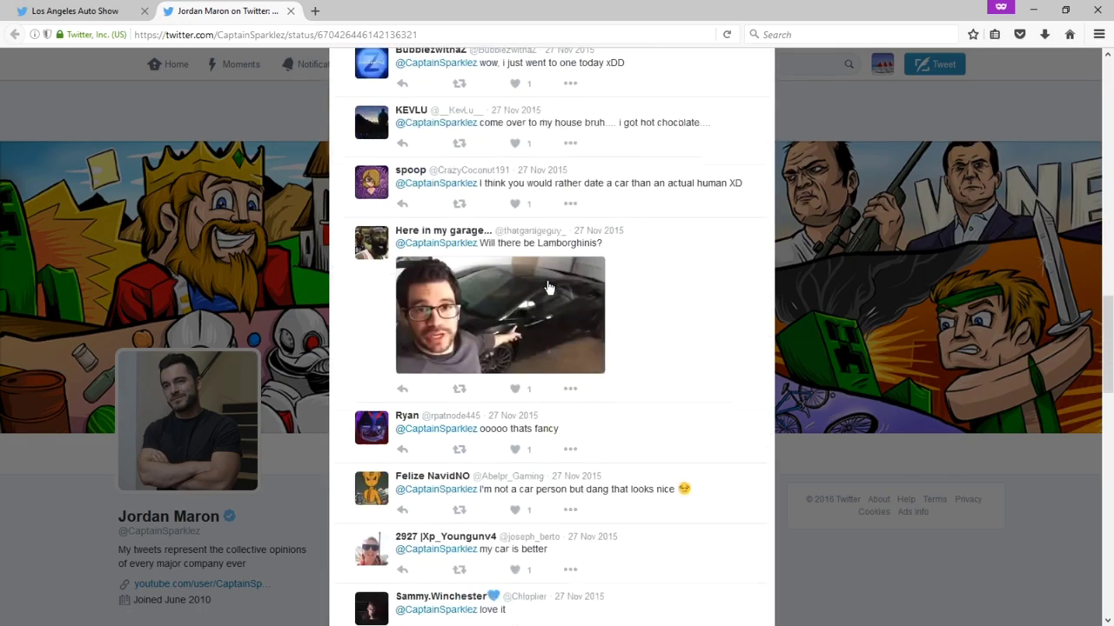
{"action": "scroll", "coordinate": [549, 287], "scroll_direction": "down", "scroll_amount": 2}
{"action": "key", "text": "ctrl+w"}
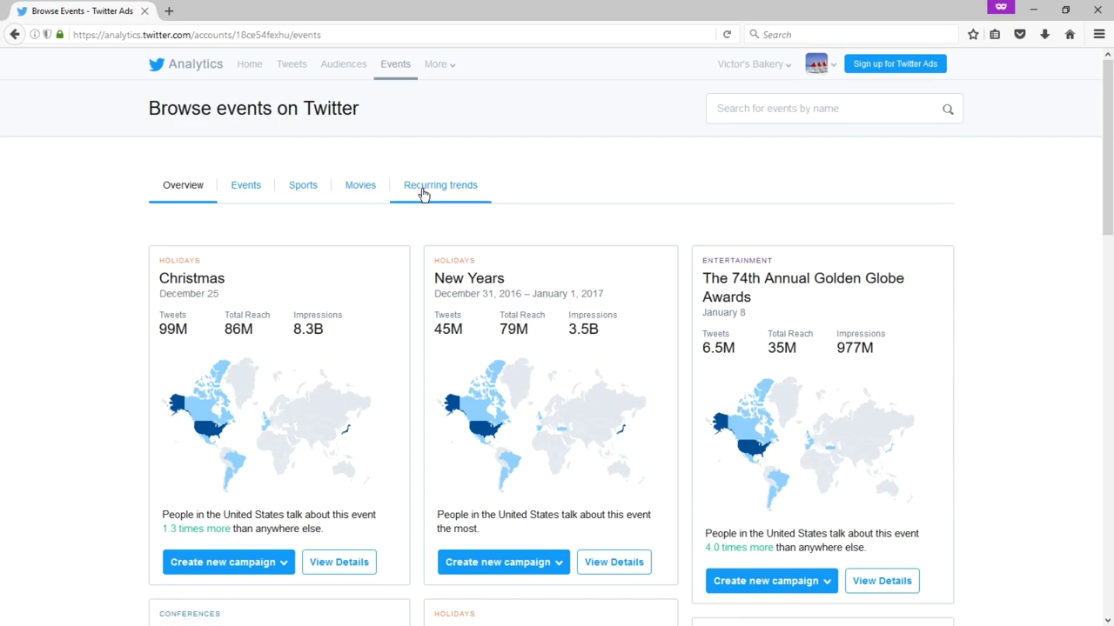
- Show the Recurring trends list and scroll through the hashtags from #MCM to #FF
{"action": "left_click", "coordinate": [425, 194]}
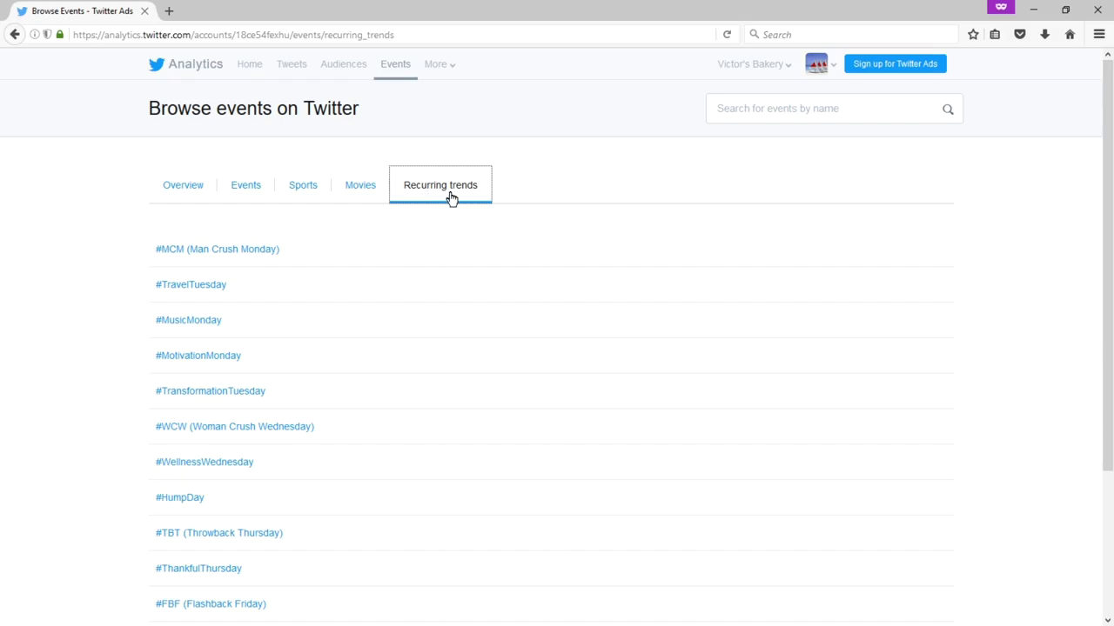
{"action": "scroll", "coordinate": [451, 203], "scroll_direction": "down", "scroll_amount": 3}
{"action": "scroll", "coordinate": [451, 203], "scroll_direction": "up", "scroll_amount": 3}
{"action": "scroll", "coordinate": [539, 183], "scroll_direction": "down", "scroll_amount": 2}
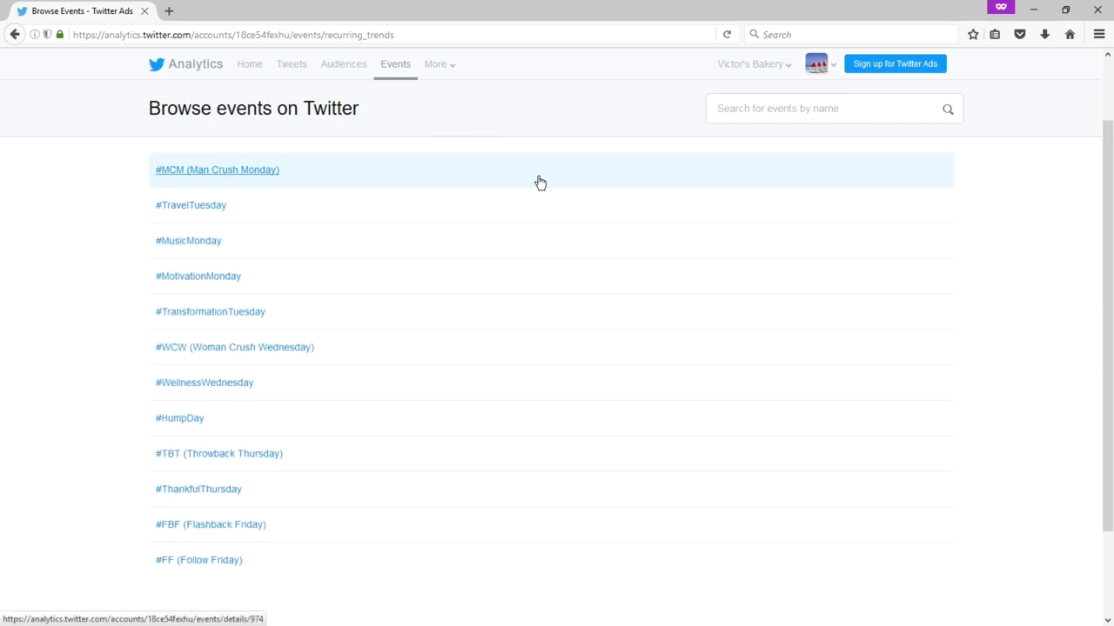
{"action": "scroll", "coordinate": [539, 182], "scroll_direction": "up", "scroll_amount": 2}
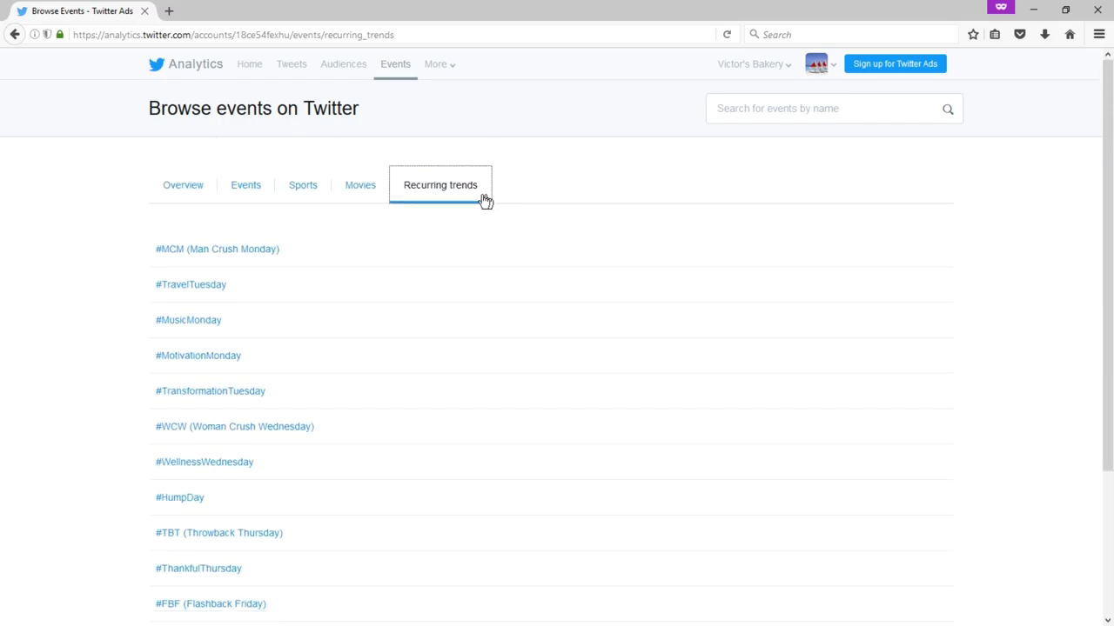
{"action": "scroll", "coordinate": [362, 269], "scroll_direction": "down", "scroll_amount": 2}
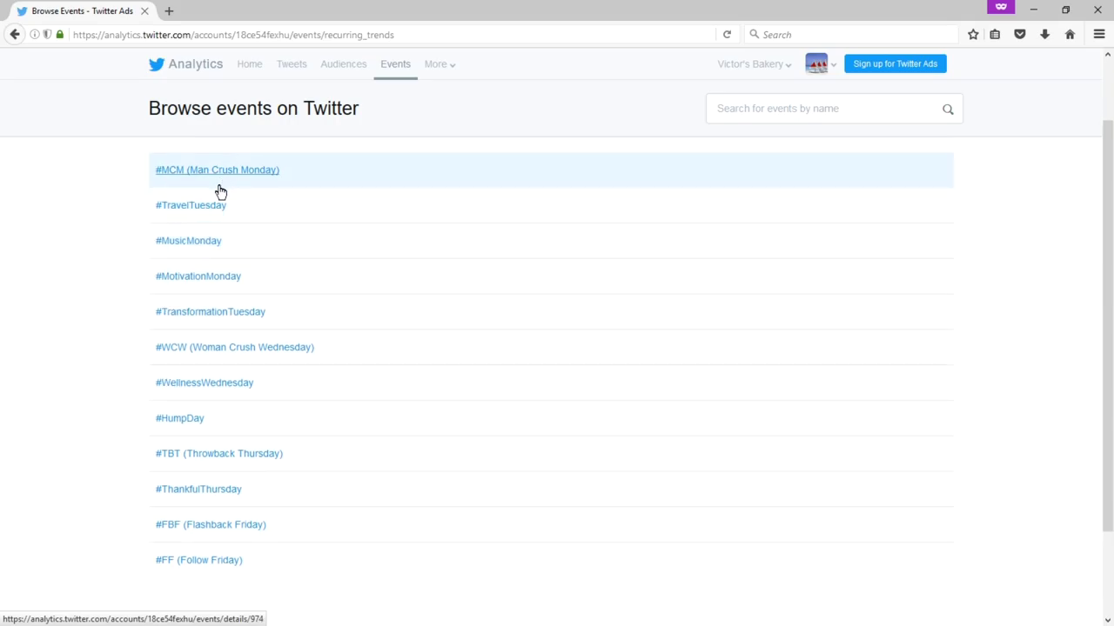
{"action": "scroll", "coordinate": [157, 513], "scroll_direction": "down", "scroll_amount": 3}
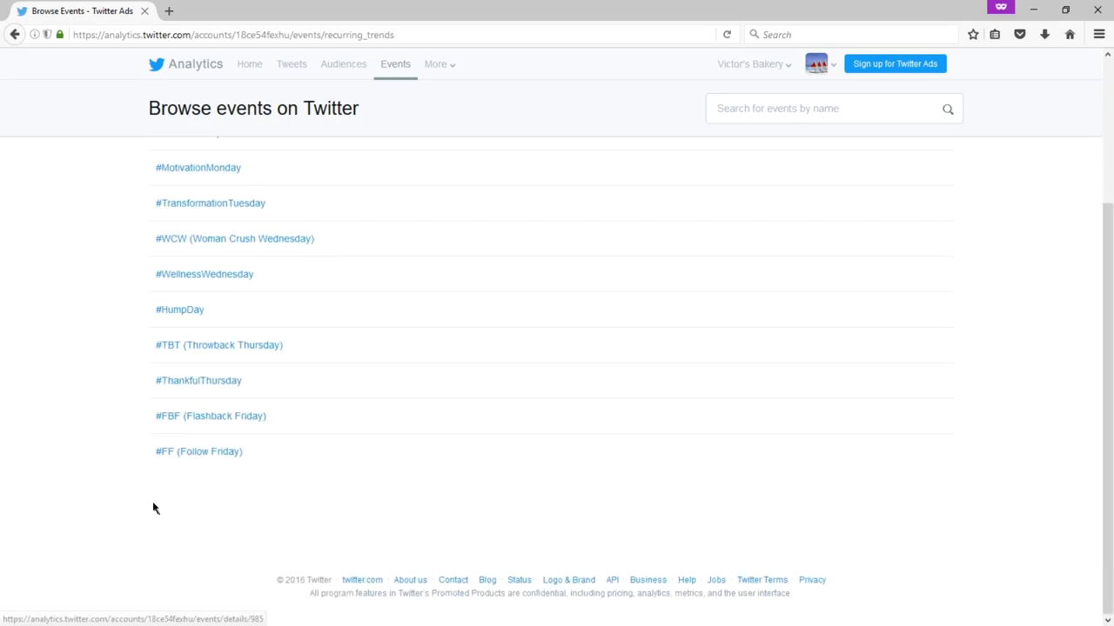
{"action": "scroll", "coordinate": [149, 496], "scroll_direction": "up", "scroll_amount": 2}
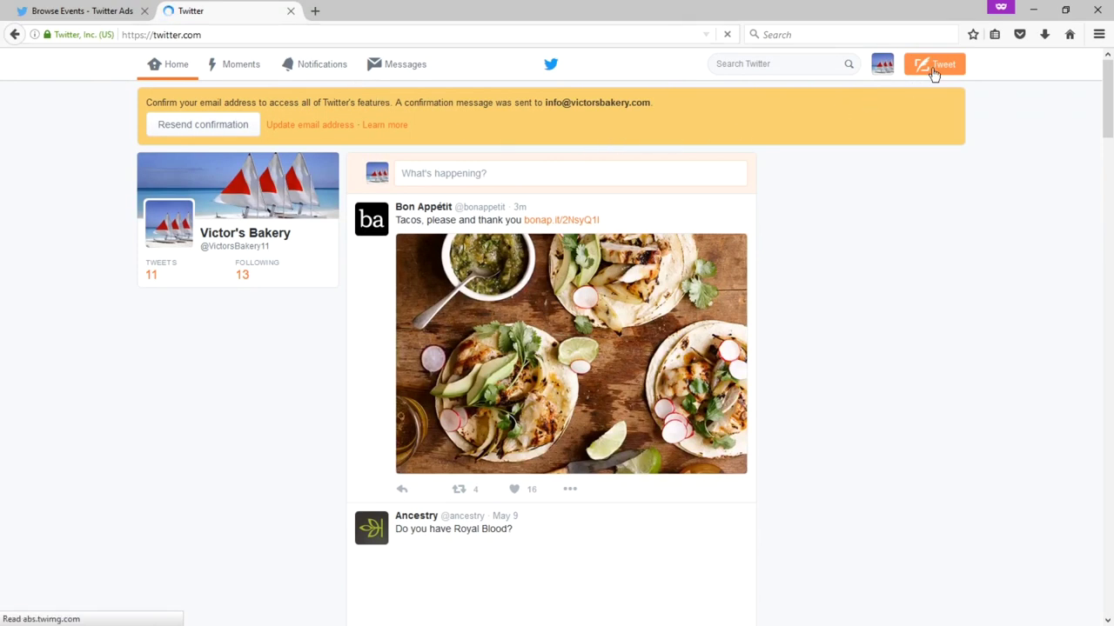
- Draft a new tweet reading 'Happy Holidays' with the hashtag #HappyHolidays on a second line
{"action": "left_click", "coordinate": [929, 69]}
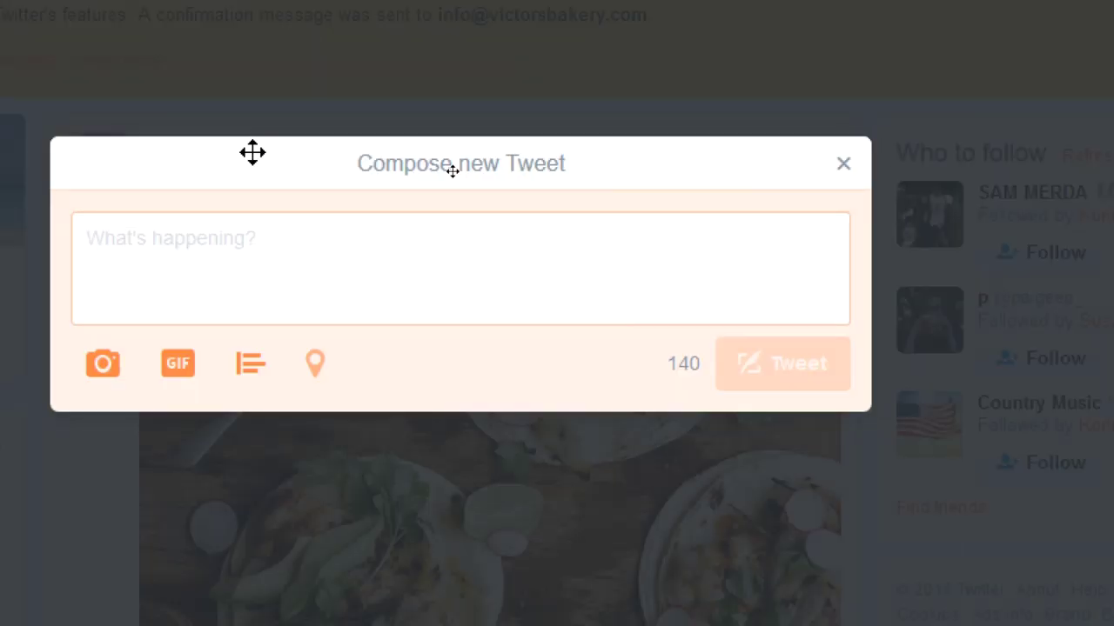
{"action": "type", "text": "Happy Holidya"}
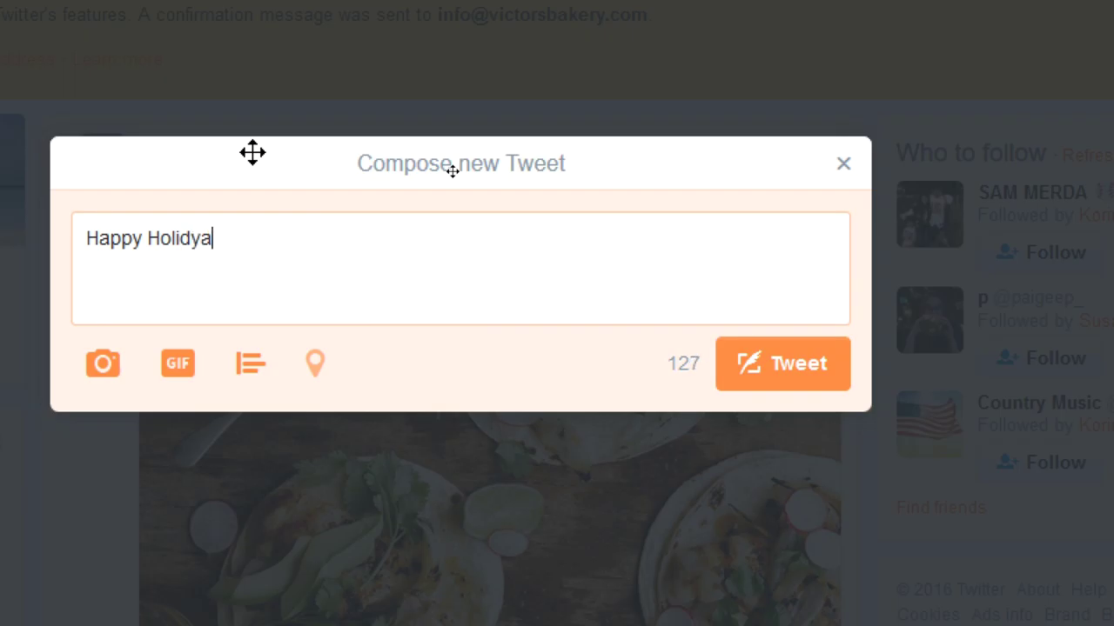
{"action": "key", "text": "BackSpace"}
{"action": "key", "text": "BackSpace"}
{"action": "type", "text": "ays"}
{"action": "key", "text": "Return"}
{"action": "type", "text": "#Happy"}
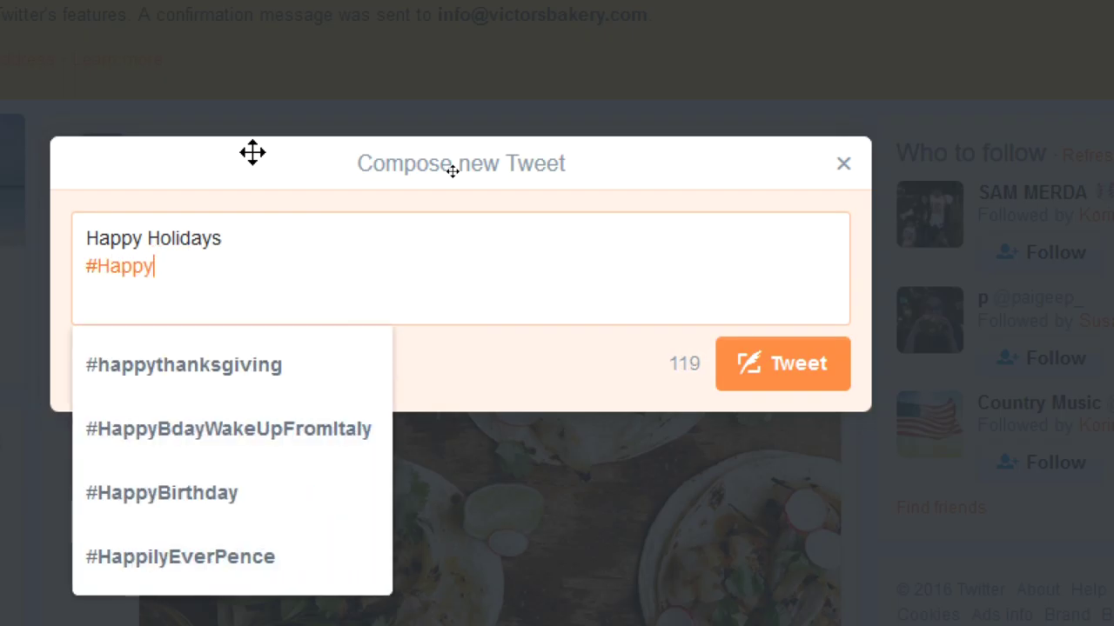
{"action": "type", "text": "Holid"}
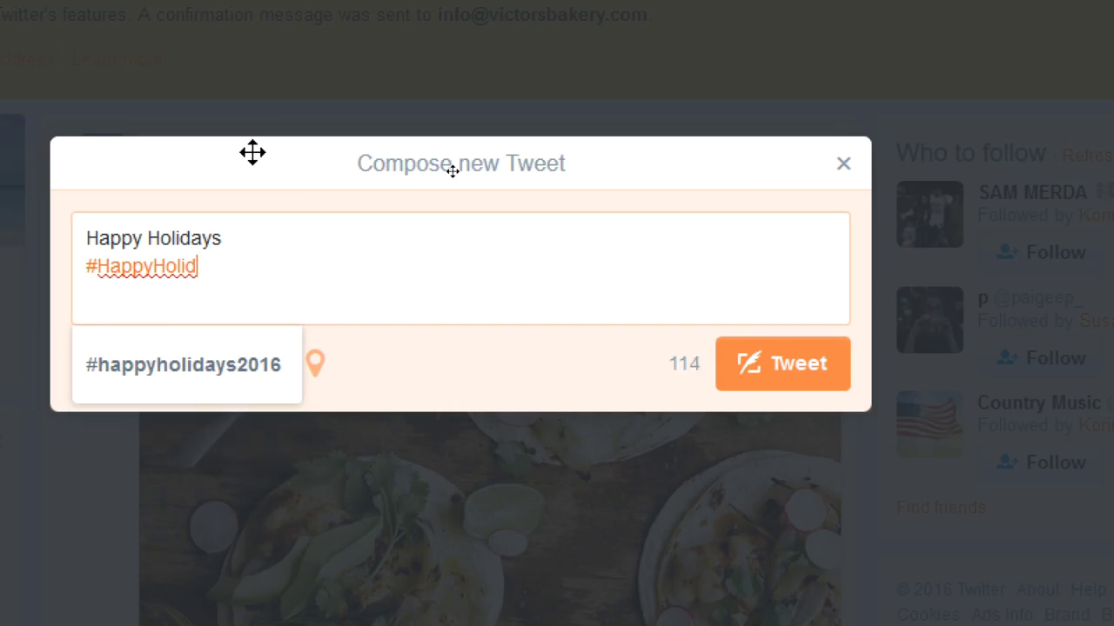
{"action": "type", "text": "ays"}
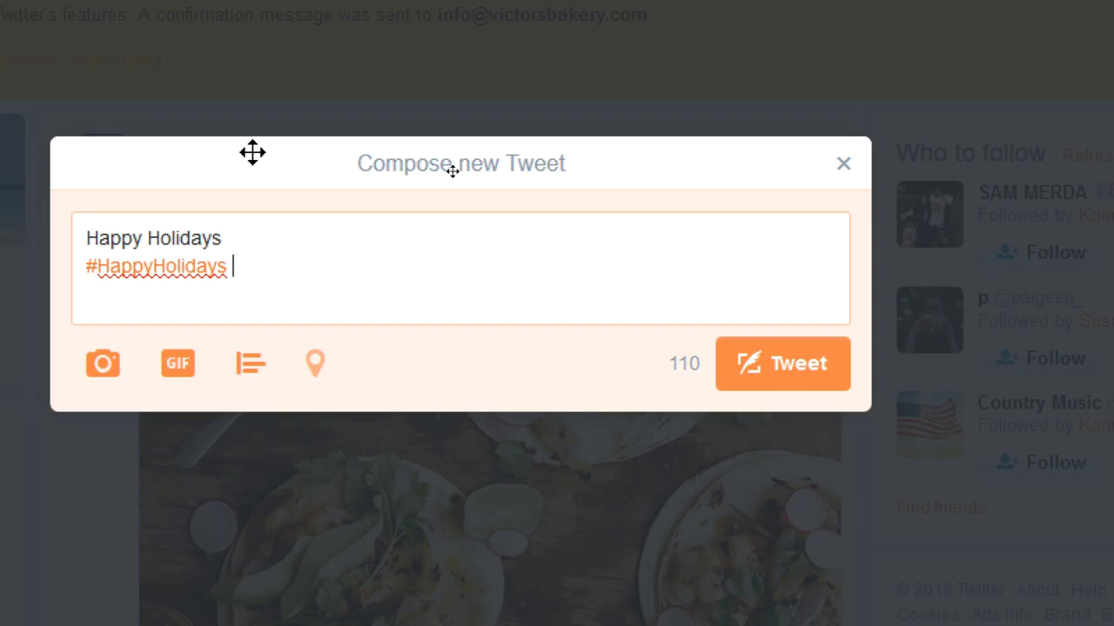
- Correct the hashtag so it reads #HappyHolidays2016
{"action": "key", "text": "Up"}
{"action": "key", "text": "Left"}
{"action": "type", "text": "'"}
{"action": "type", "text": "'"}
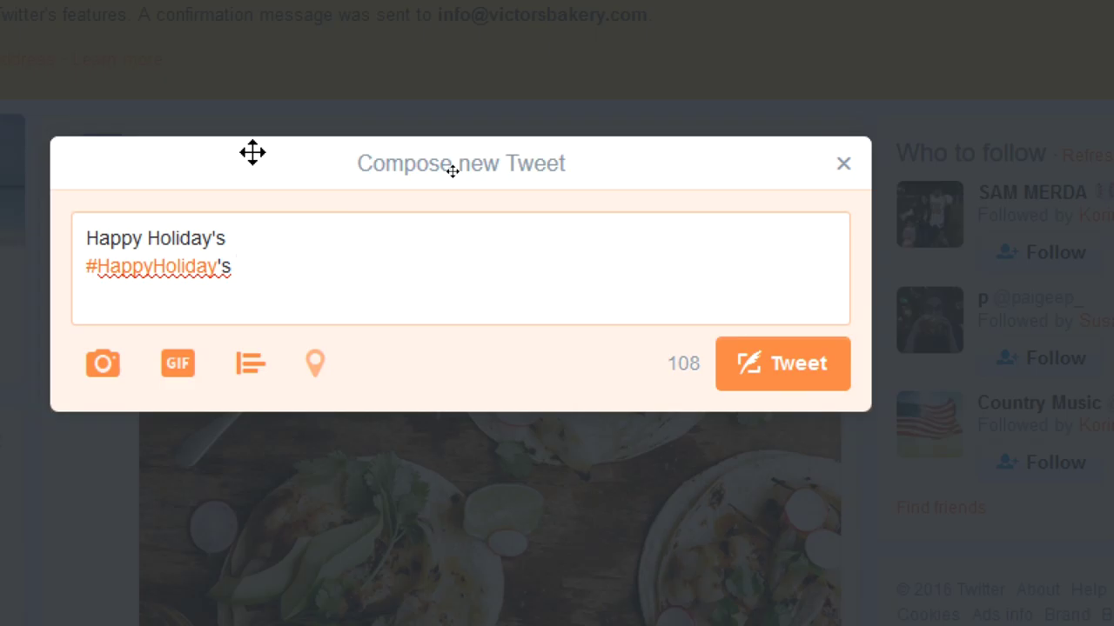
{"action": "key", "text": "Left"}
{"action": "key", "text": "Left"}
{"action": "key", "text": "Right"}
{"action": "key", "text": "Right"}
{"action": "key", "text": "Left"}
{"action": "key", "text": "Left"}
{"action": "key", "text": "Left"}
{"action": "key", "text": "Left"}
{"action": "key", "text": "Left"}
{"action": "key", "text": "Left"}
{"action": "type", "text": "j-"}
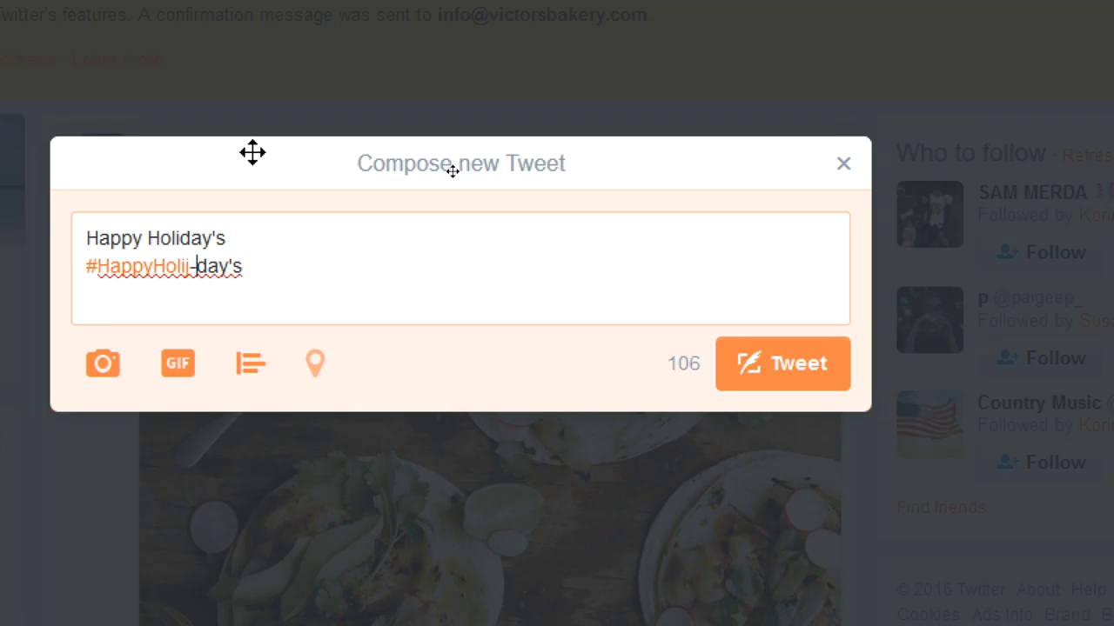
{"action": "key", "text": "BackSpace"}
{"action": "key", "text": "BackSpace"}
{"action": "type", "text": "-"}
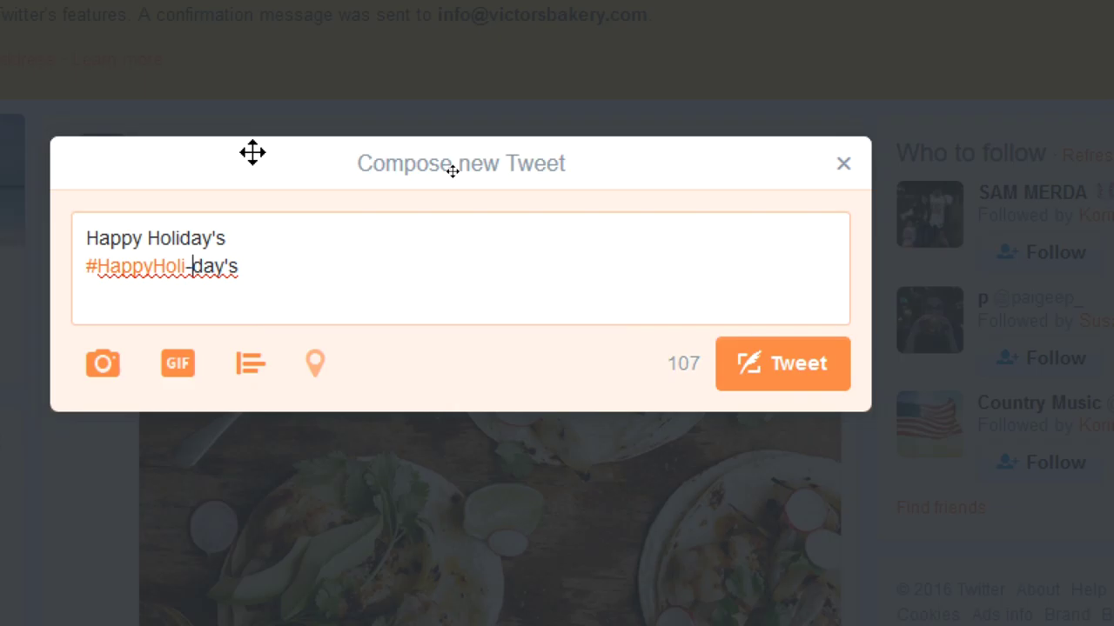
{"action": "key", "text": "BackSpace"}
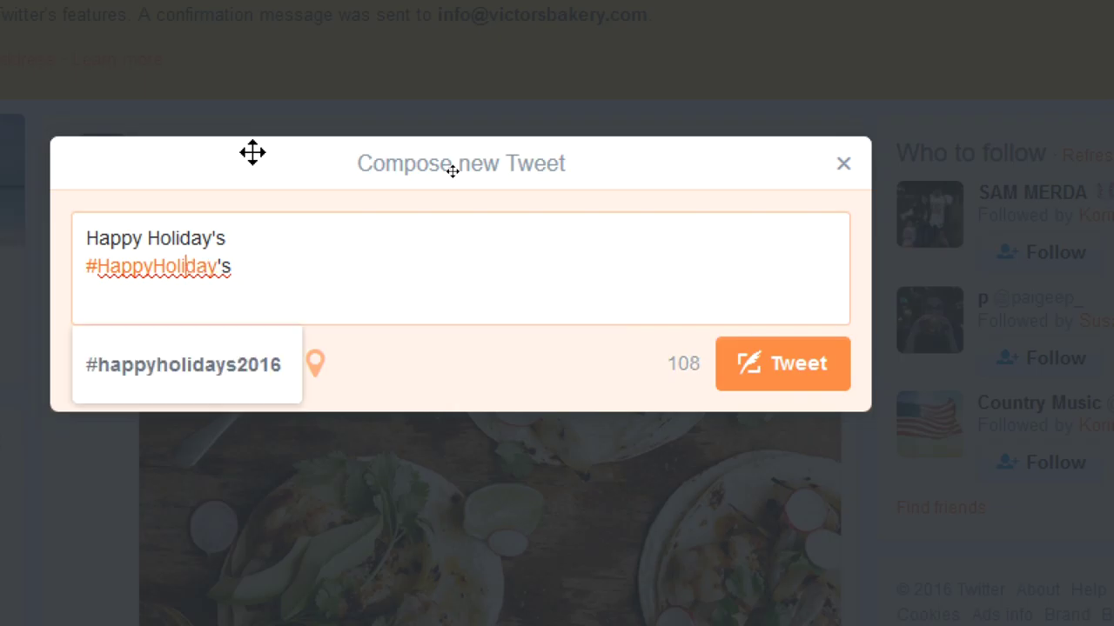
{"action": "key", "text": "Right"}
{"action": "key", "text": "Right"}
{"action": "key", "text": "Right"}
{"action": "key", "text": "Right"}
{"action": "key", "text": "BackSpace"}
{"action": "key", "text": "End"}
{"action": "type", "text": "2016"}
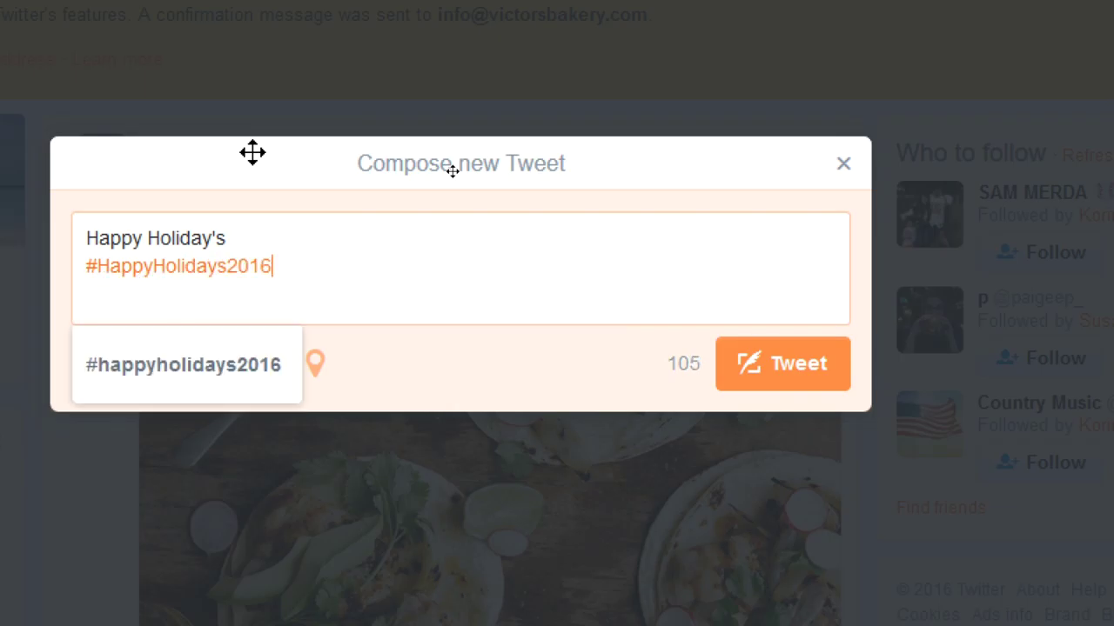
- Change the first line to 'Happy Holidays 2016', then open the #GreyCup trend
{"action": "key", "text": "Return"}
{"action": "key", "text": "Up"}
{"action": "key", "text": "Up"}
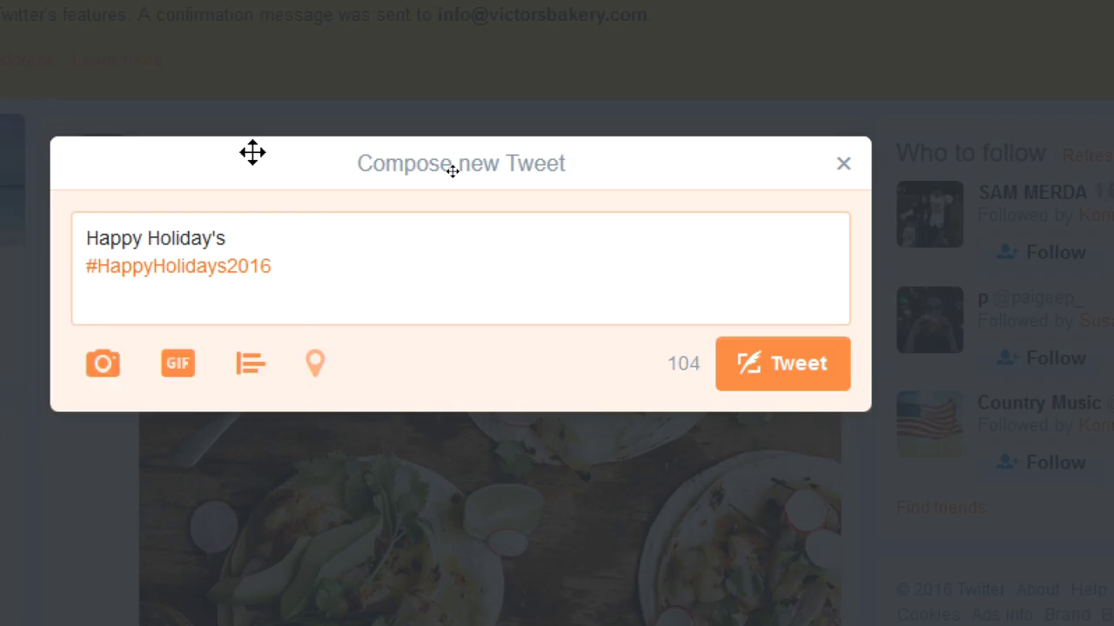
{"action": "key", "text": "End"}
{"action": "key", "text": "BackSpace"}
{"action": "key", "text": "BackSpace"}
{"action": "type", "text": "s 201"}
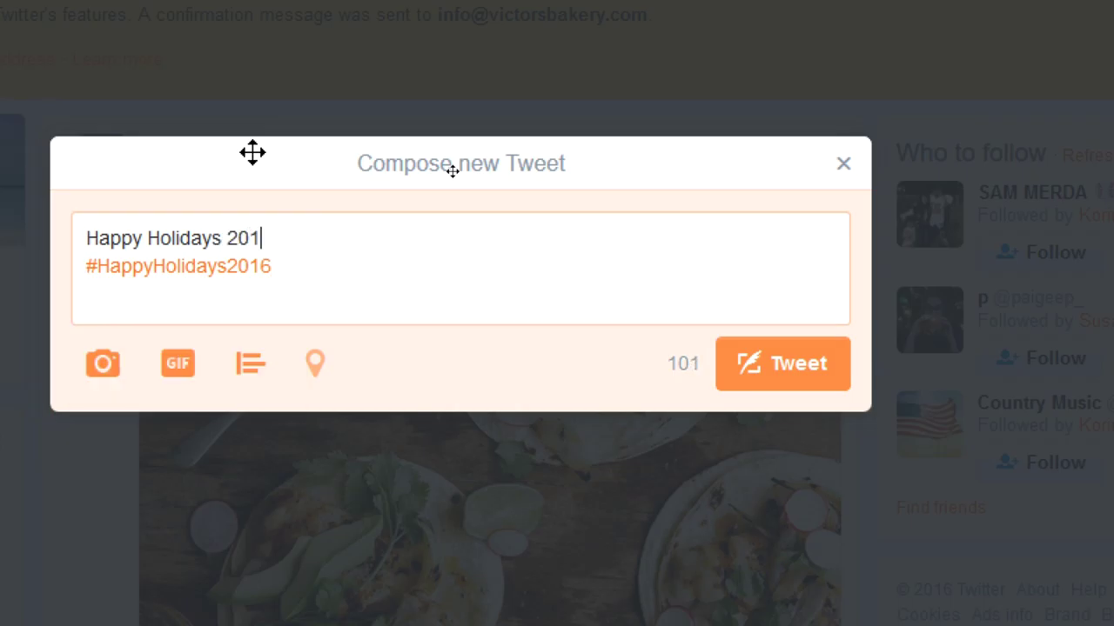
{"action": "type", "text": "6"}
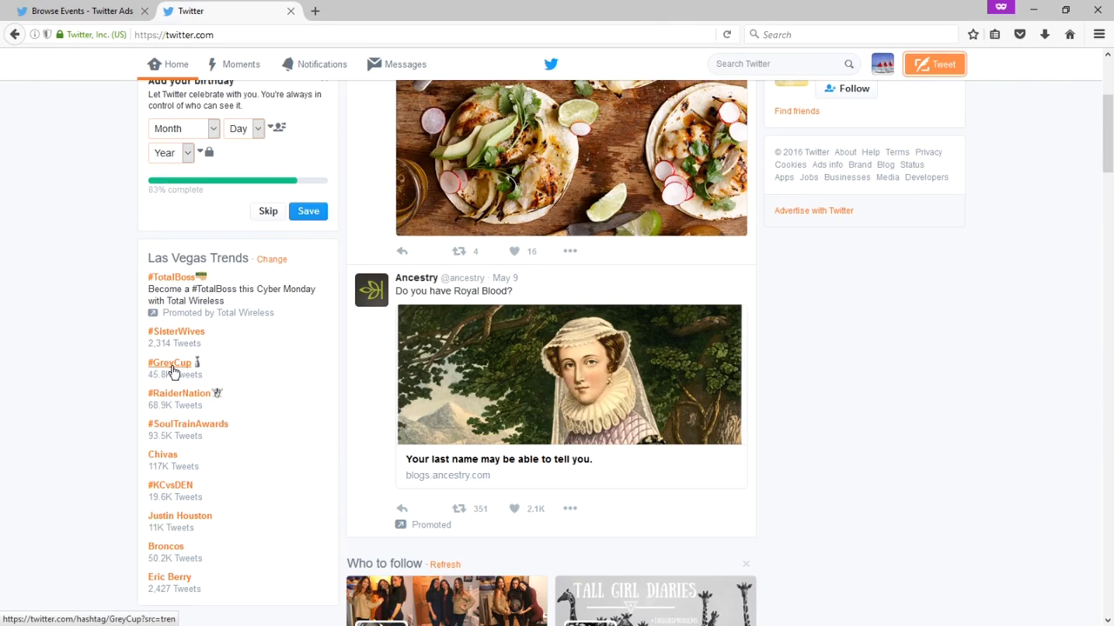
{"action": "left_click", "coordinate": [173, 365]}
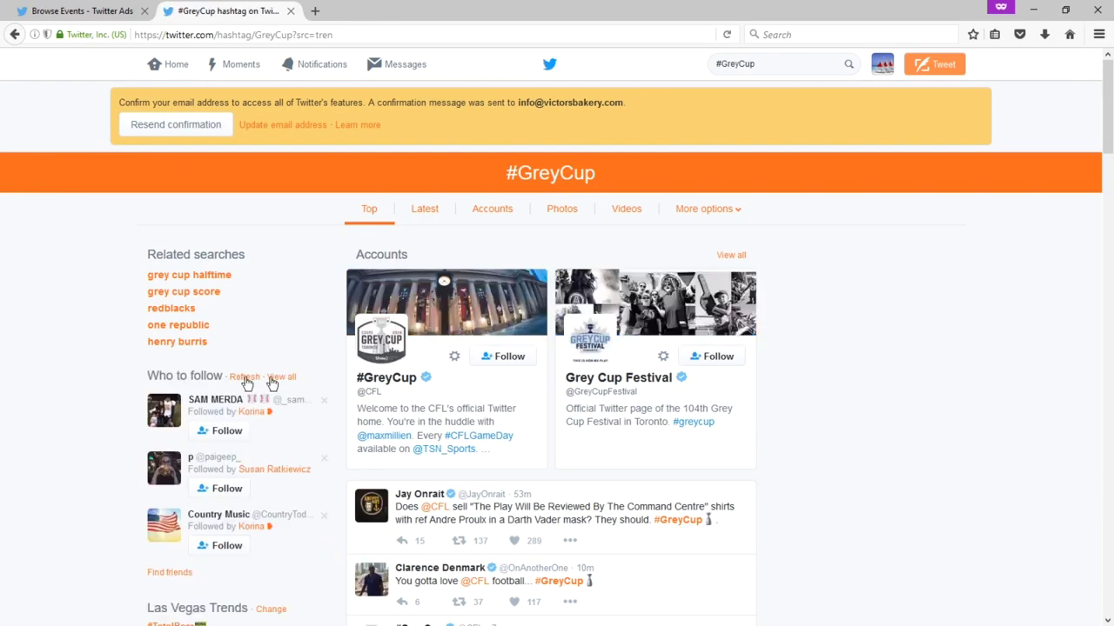
- Show the Latest #GreyCup tweets and scroll through them
{"action": "scroll", "coordinate": [496, 226], "scroll_direction": "down", "scroll_amount": 5}
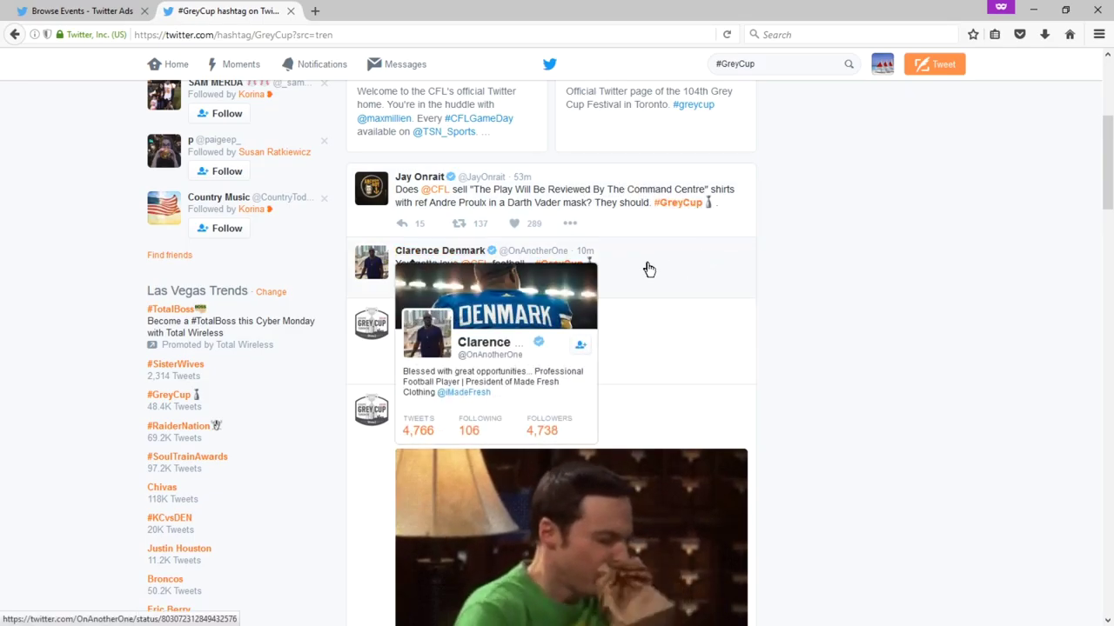
{"action": "scroll", "coordinate": [487, 253], "scroll_direction": "up", "scroll_amount": 4}
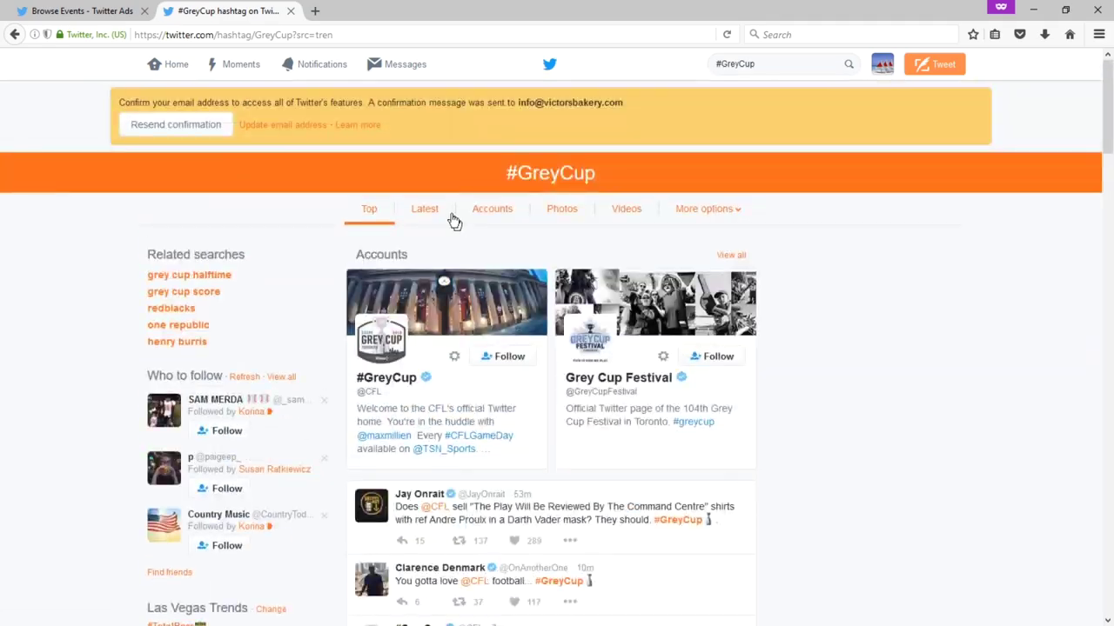
{"action": "left_click", "coordinate": [427, 210]}
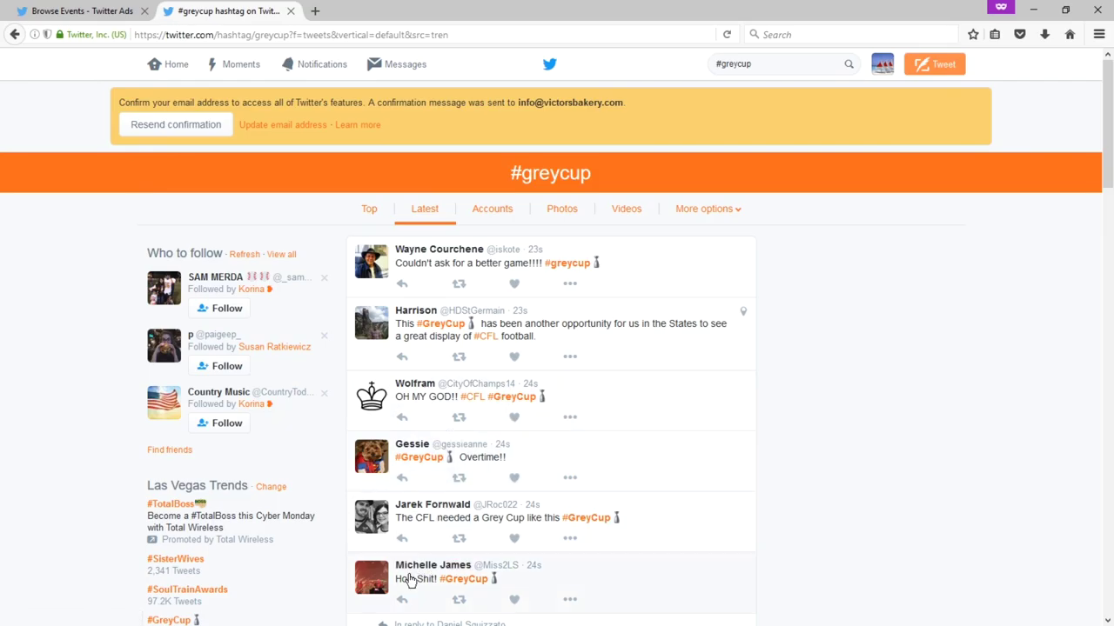
{"action": "scroll", "coordinate": [519, 383], "scroll_direction": "down", "scroll_amount": 5}
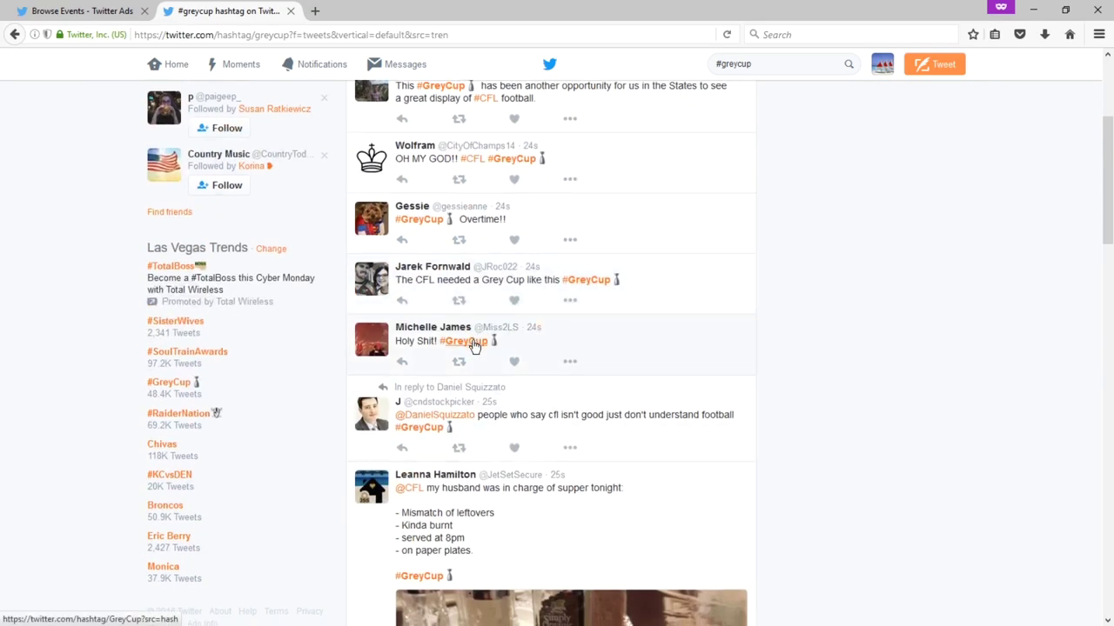
{"action": "scroll", "coordinate": [698, 347], "scroll_direction": "down", "scroll_amount": 10}
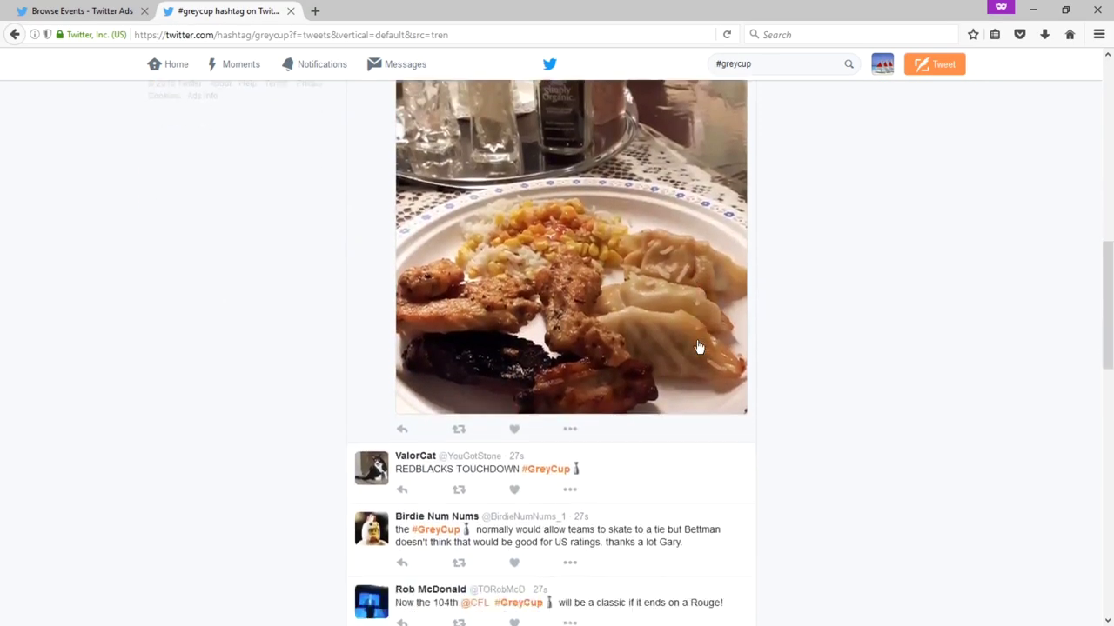
{"action": "scroll", "coordinate": [698, 347], "scroll_direction": "down", "scroll_amount": 6}
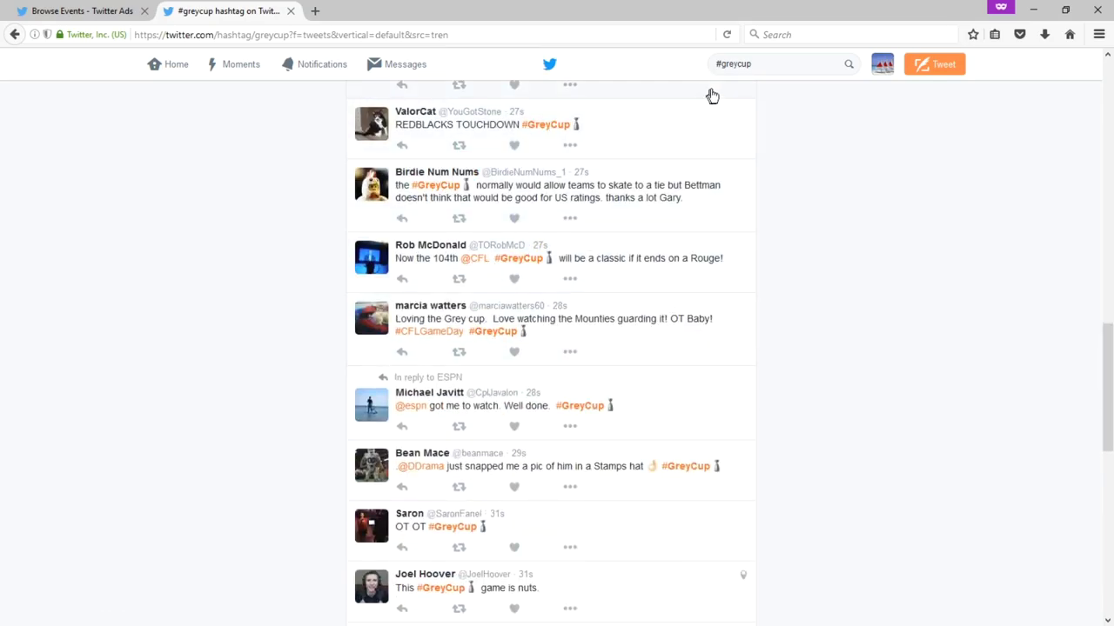
- Dismiss the search suggestions, then return to the Analytics Recurring trends tab
{"action": "left_click", "coordinate": [736, 64]}
{"action": "left_click", "coordinate": [252, 217]}
{"action": "scroll", "coordinate": [252, 217], "scroll_direction": "down", "scroll_amount": 7}
{"action": "scroll", "coordinate": [251, 216], "scroll_direction": "down", "scroll_amount": 5}
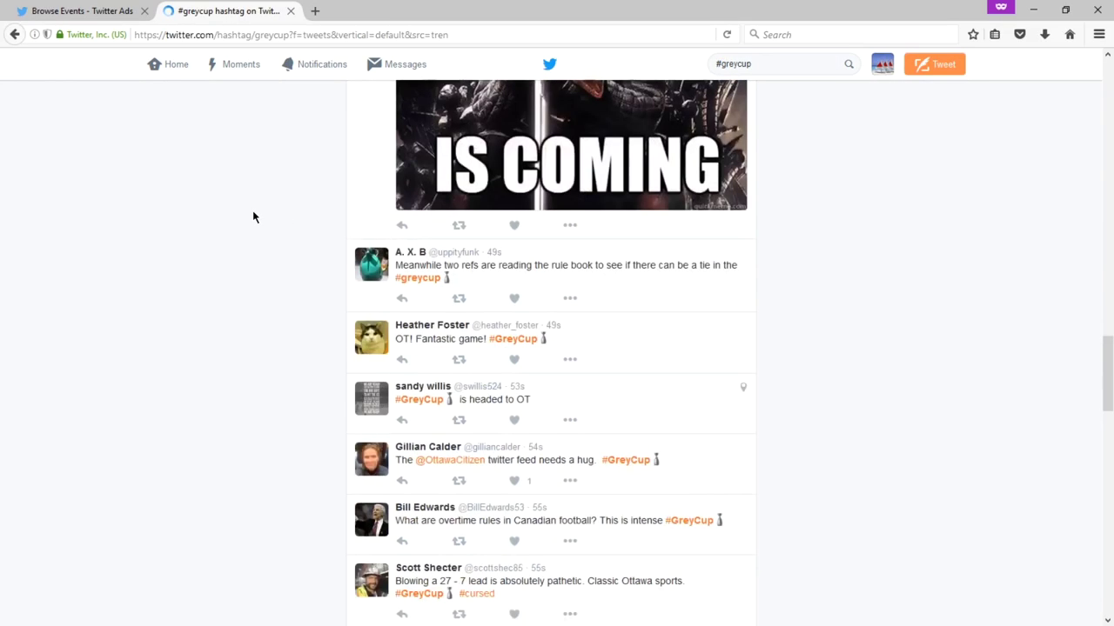
{"action": "left_click", "coordinate": [116, 12]}
{"action": "scroll", "coordinate": [288, 122], "scroll_direction": "up", "scroll_amount": 3}
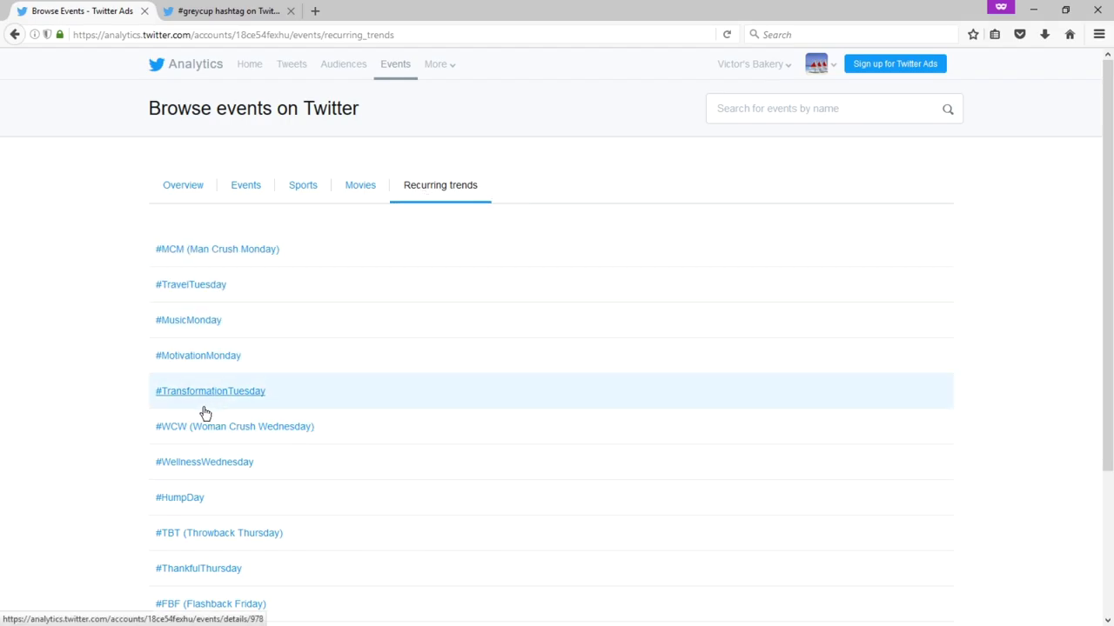
{"action": "scroll", "coordinate": [194, 408], "scroll_direction": "down", "scroll_amount": 4}
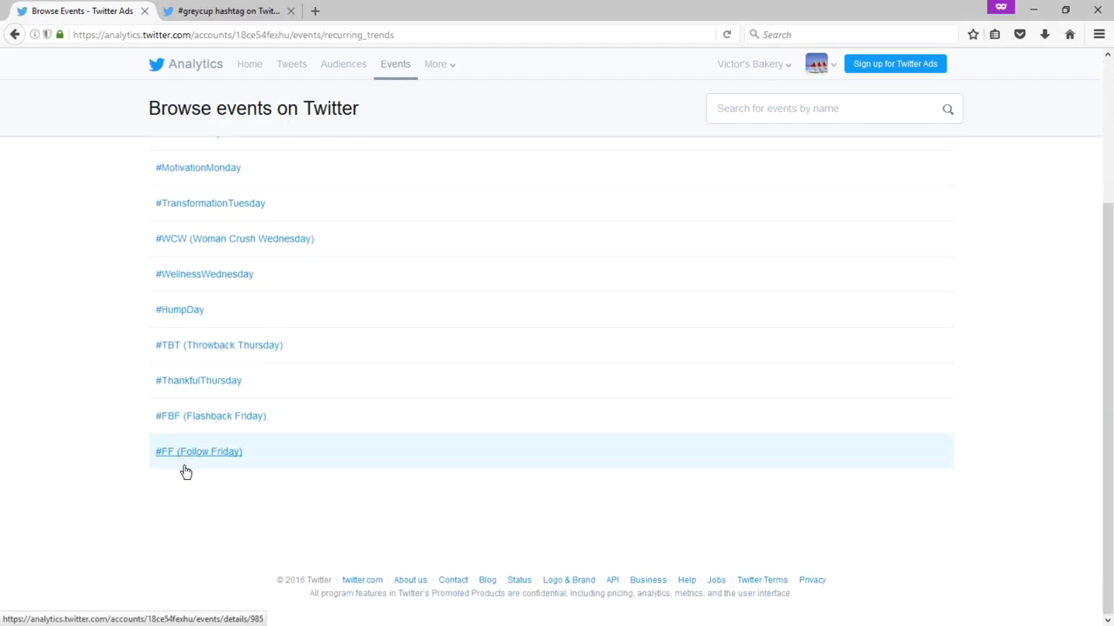
{"action": "scroll", "coordinate": [186, 452], "scroll_direction": "up", "scroll_amount": 3}
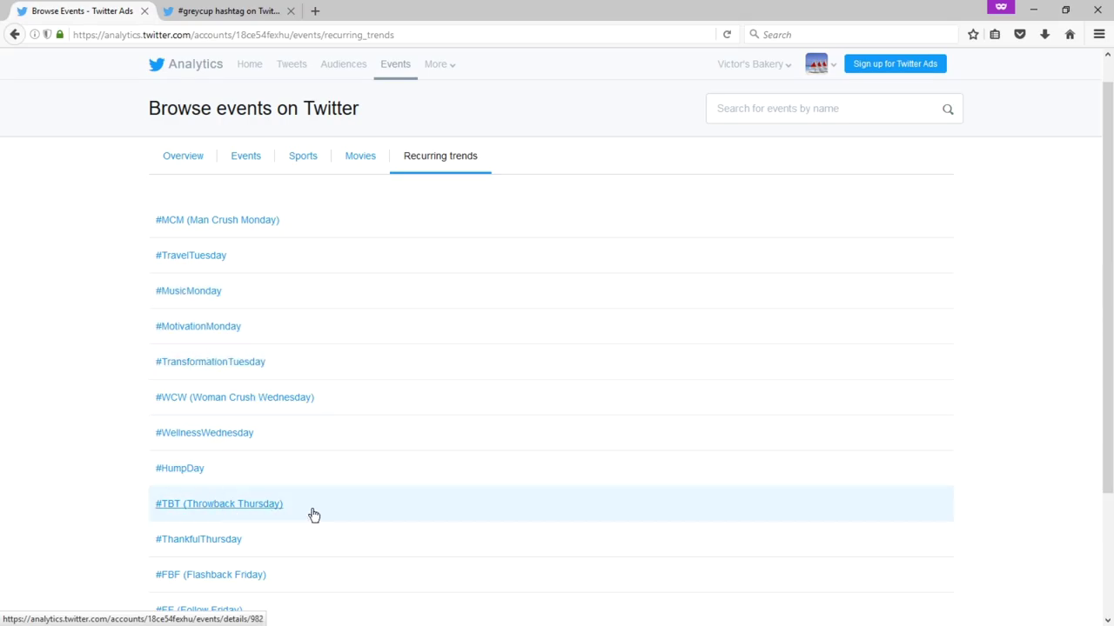
- Open the #TBT trend and clear the existing draft tweet text
{"action": "left_click", "coordinate": [254, 511]}
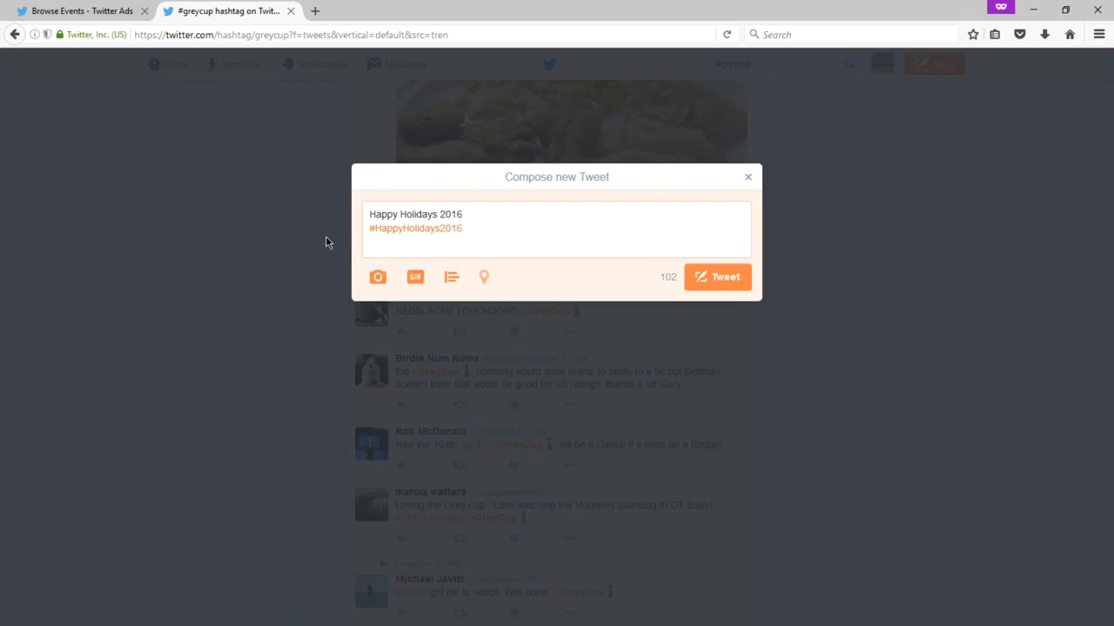
{"action": "key", "text": "ctrl+a"}
{"action": "key", "text": "BackSpace"}
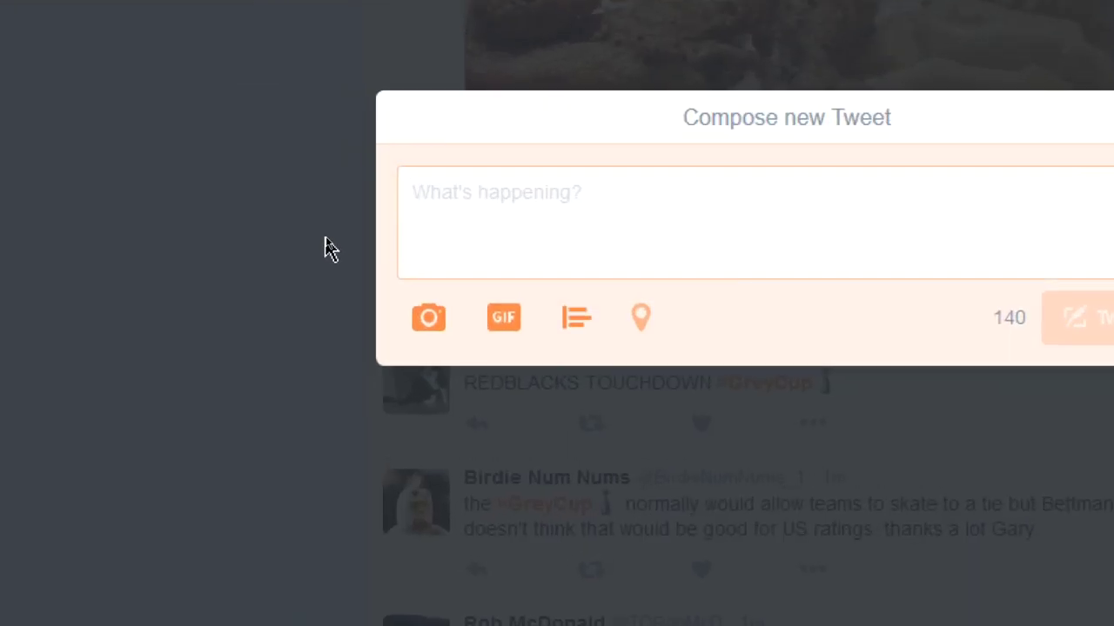
- Write '#ThrowbackThursday The time we sold our first cookie!', then open Twitter Cards analytics
{"action": "type", "text": "#Throw"}
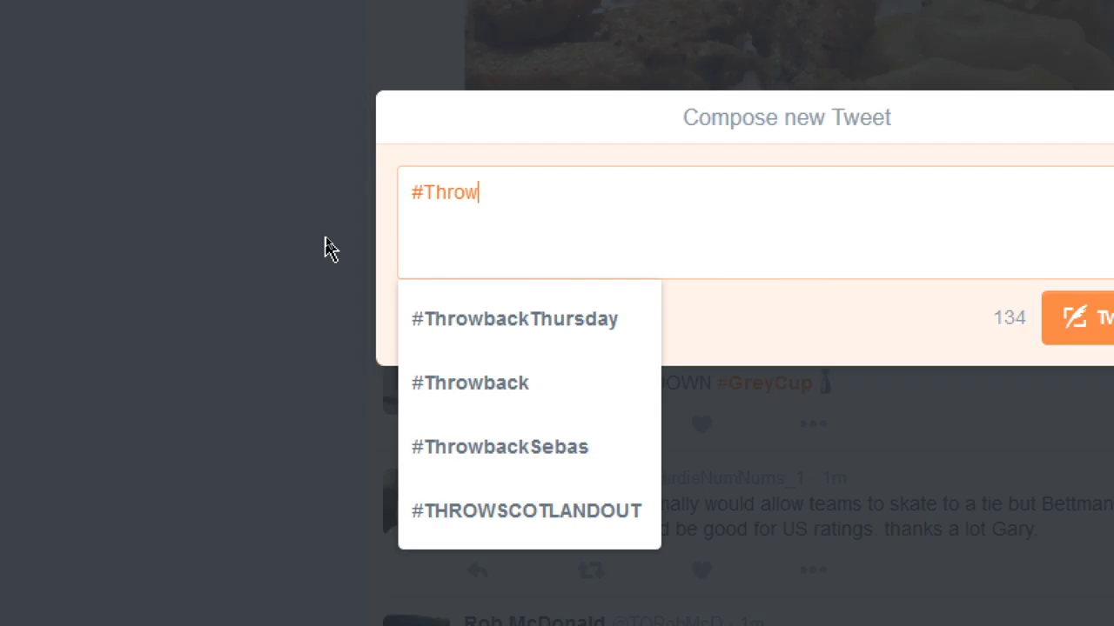
{"action": "key", "text": "Down"}
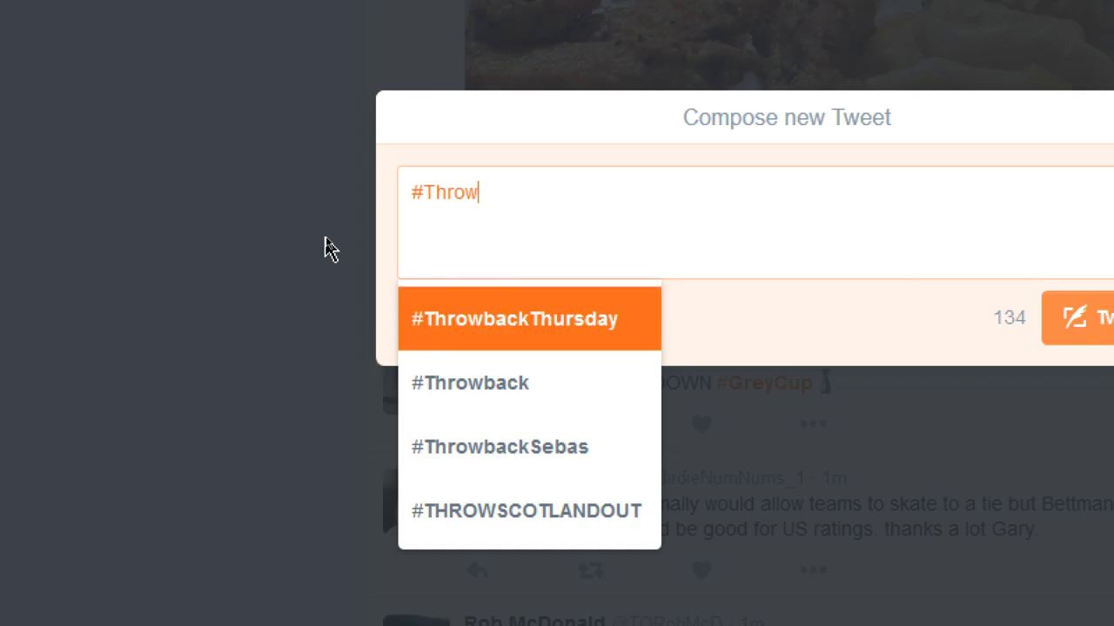
{"action": "key", "text": "Return"}
{"action": "type", "text": "The "}
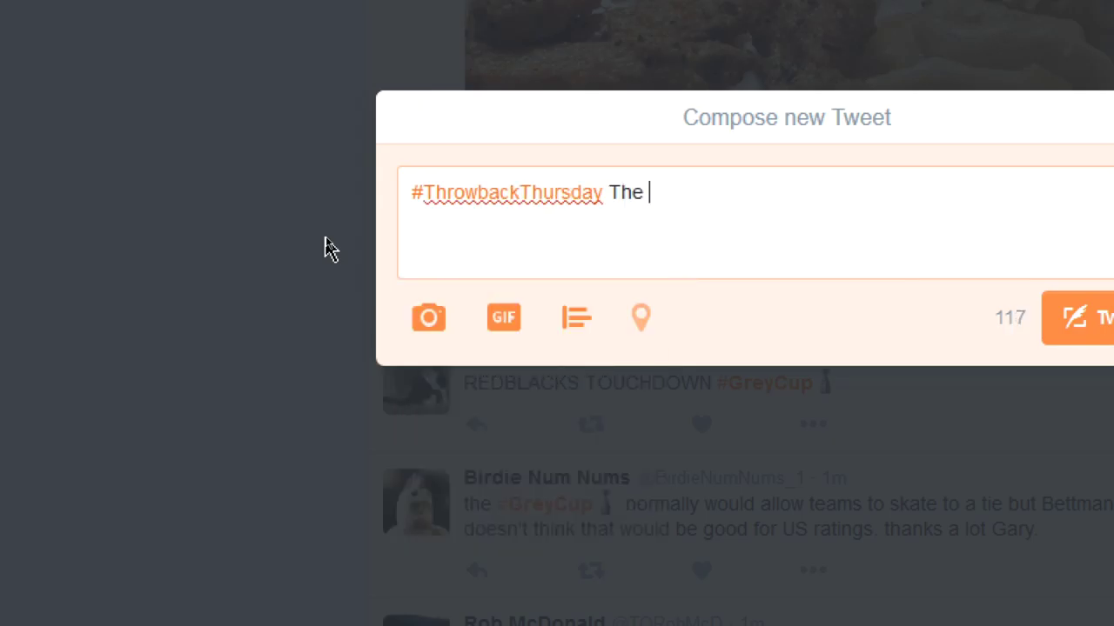
{"action": "type", "text": "time we sold "}
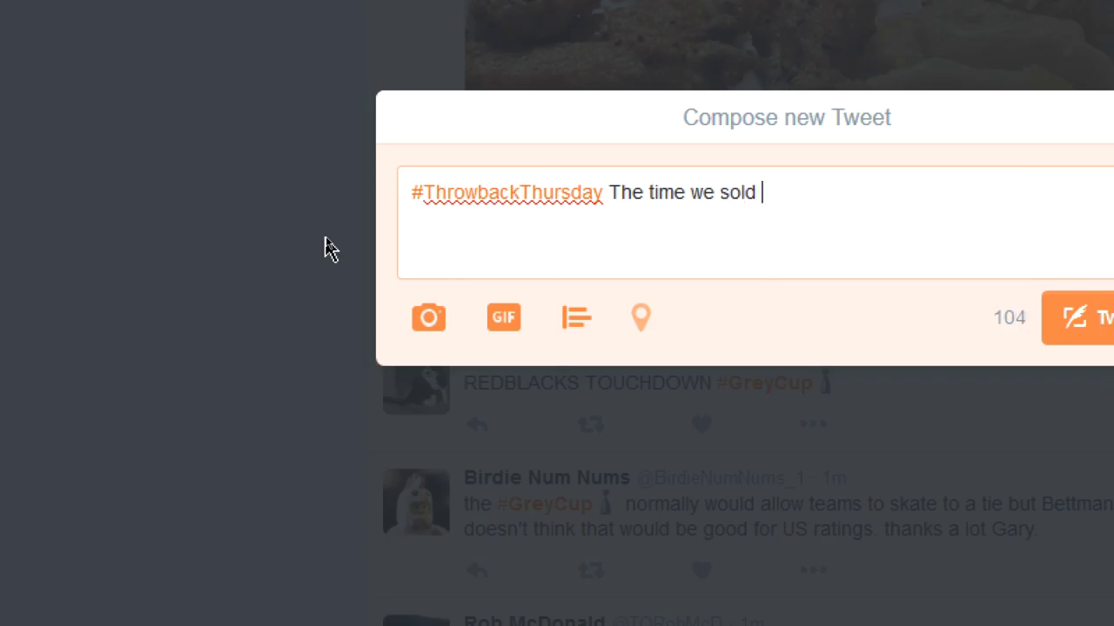
{"action": "type", "text": "our first cookie"}
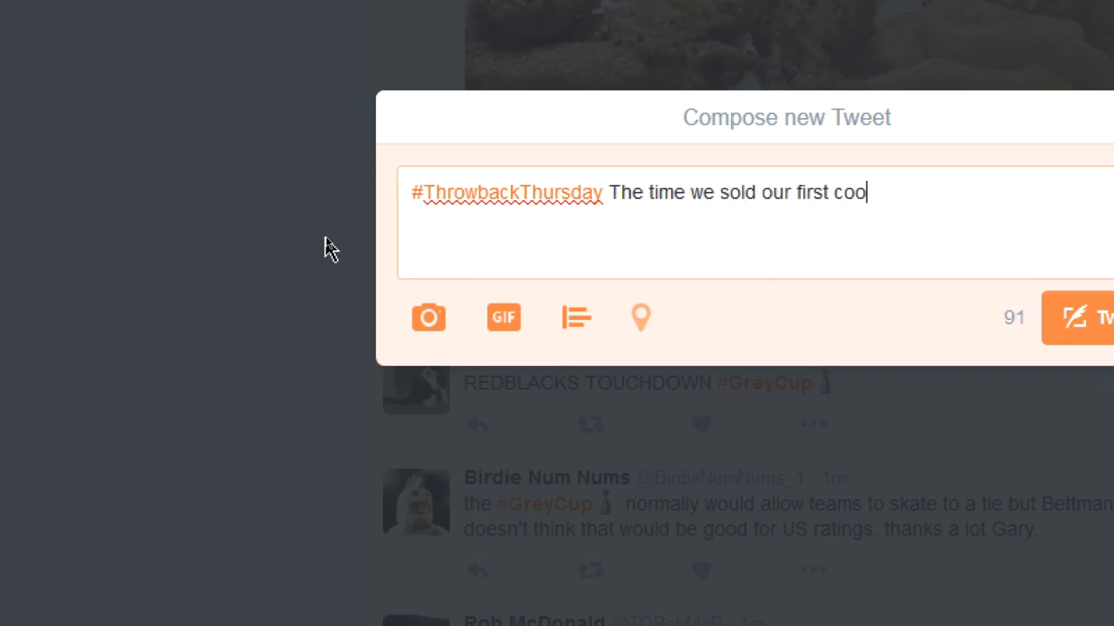
{"action": "type", "text": "!"}
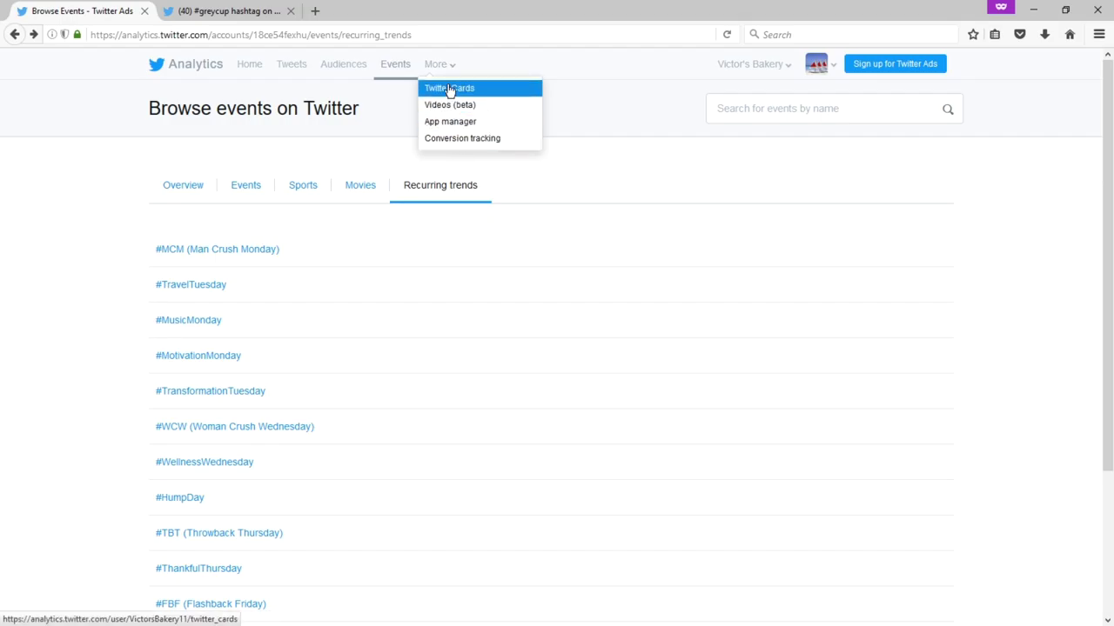
{"action": "left_click", "coordinate": [454, 88]}
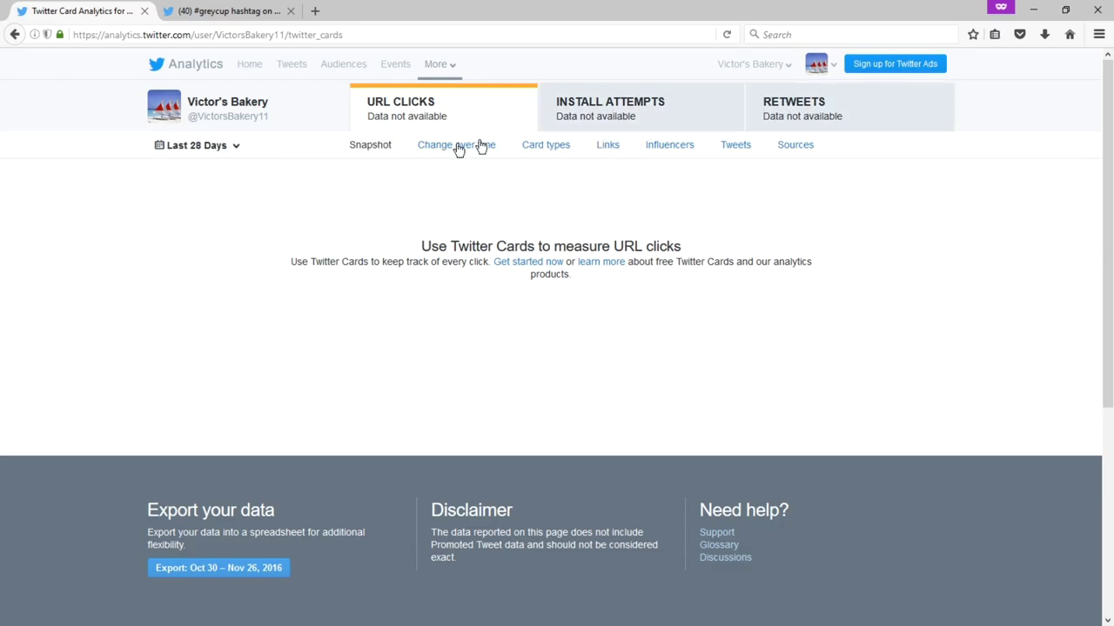
- Check the Twitter Cards install attempts, retweets and URL clicks, then open Videos (beta) analytics
{"action": "left_click", "coordinate": [576, 127]}
{"action": "left_click", "coordinate": [789, 104]}
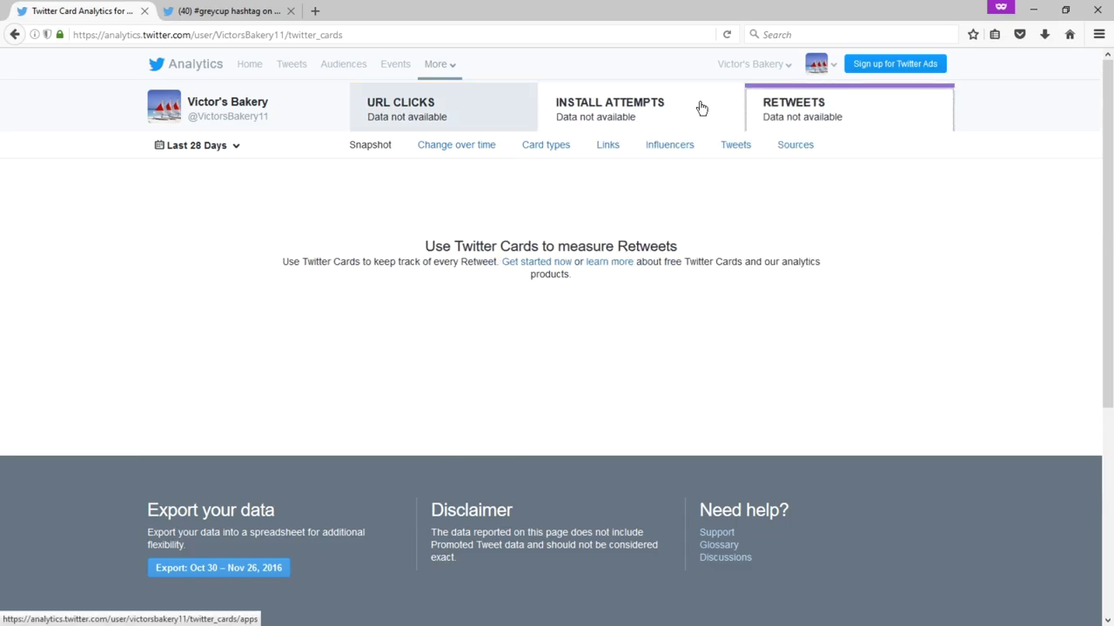
{"action": "left_click", "coordinate": [452, 116]}
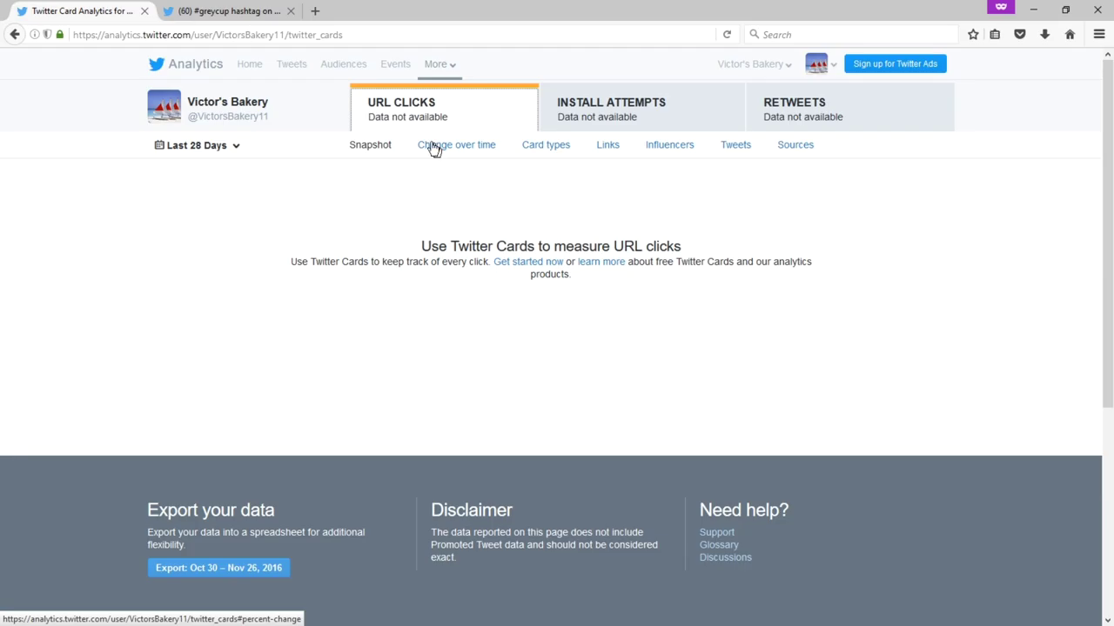
{"action": "left_click", "coordinate": [445, 66]}
{"action": "left_click", "coordinate": [451, 106]}
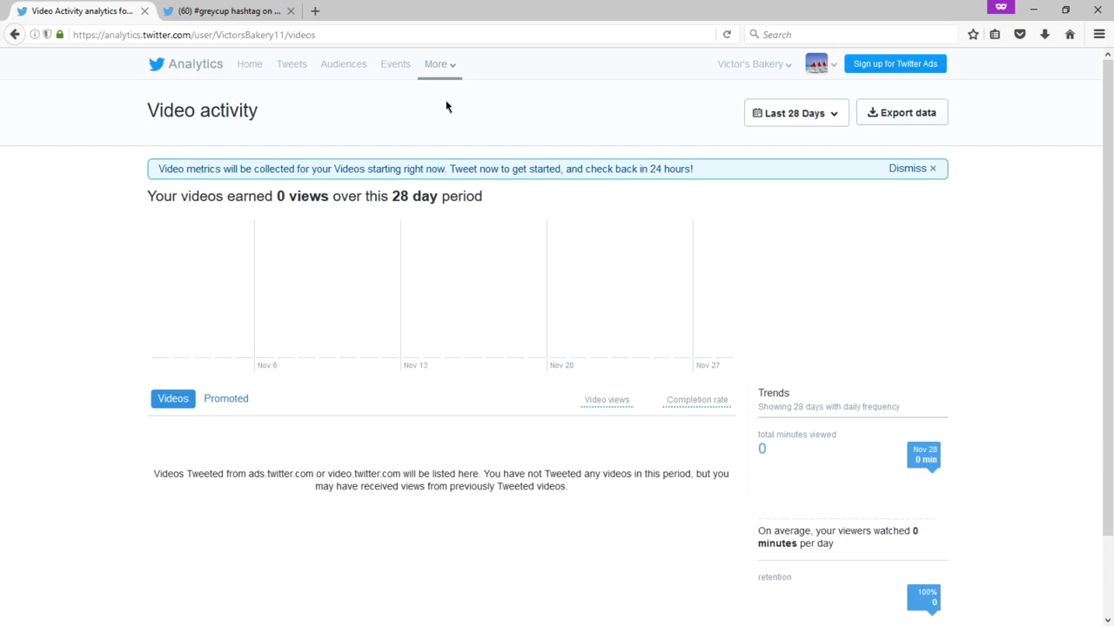
- Open the Conversion tracking page from the More menu
{"action": "mouse_move", "coordinate": [438, 79]}
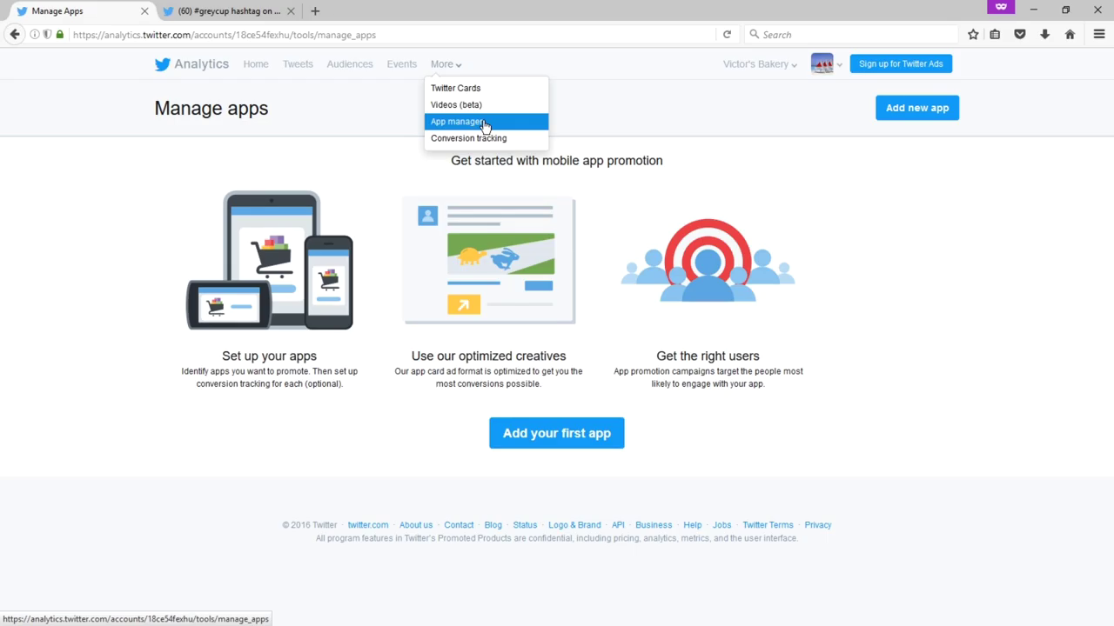
{"action": "left_click", "coordinate": [485, 138]}
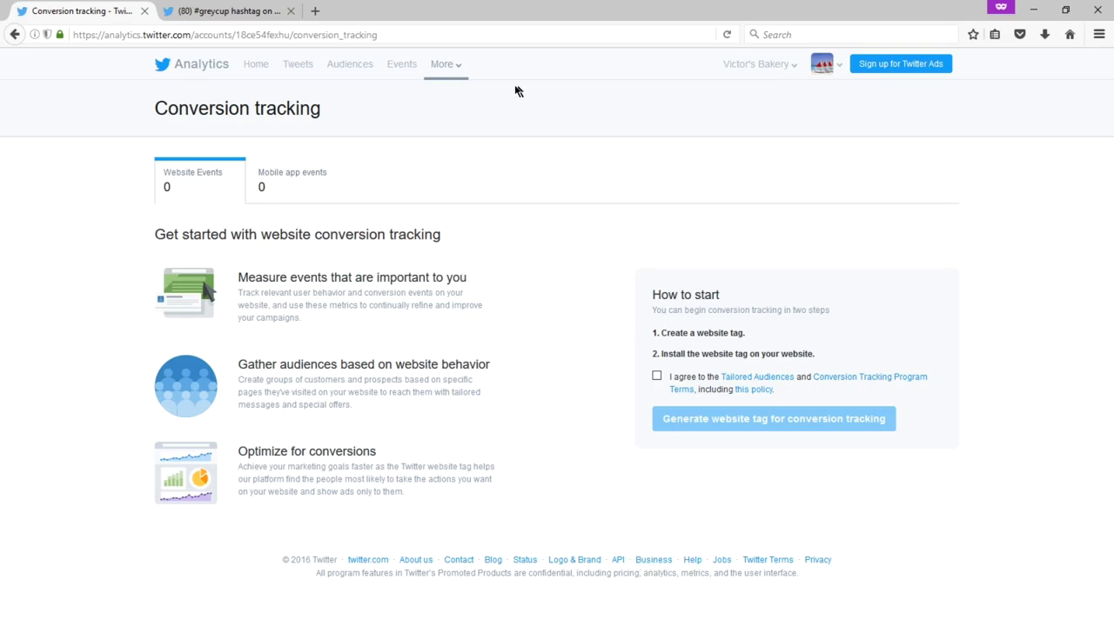
- Go to the Analytics account home, return to the previous page, and check the profile menu
{"action": "left_click", "coordinate": [210, 73]}
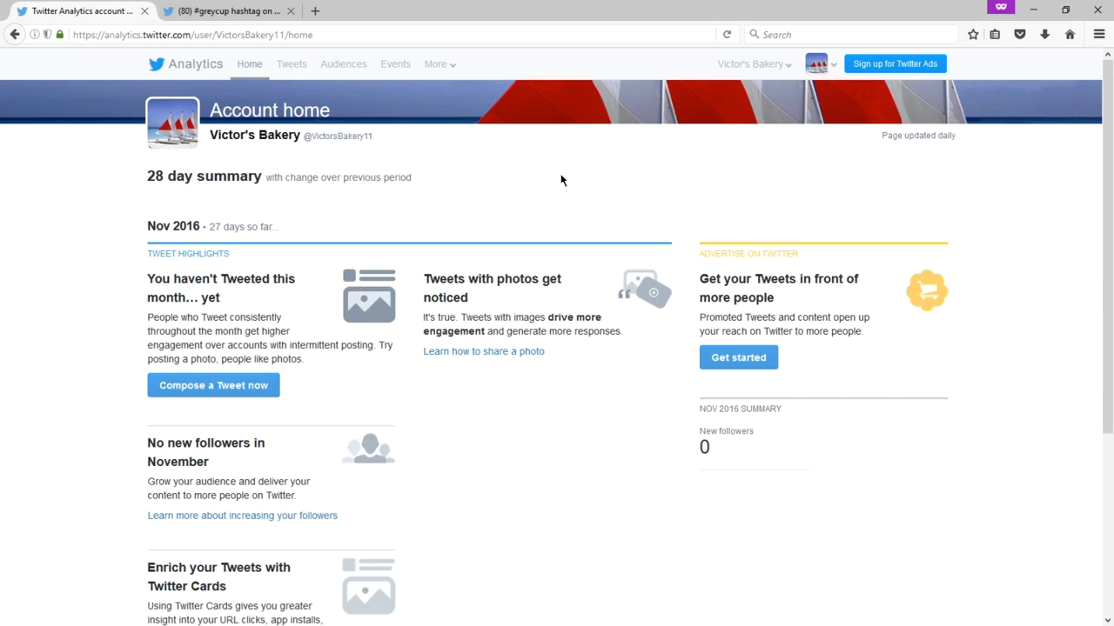
{"action": "key", "text": "alt+Left"}
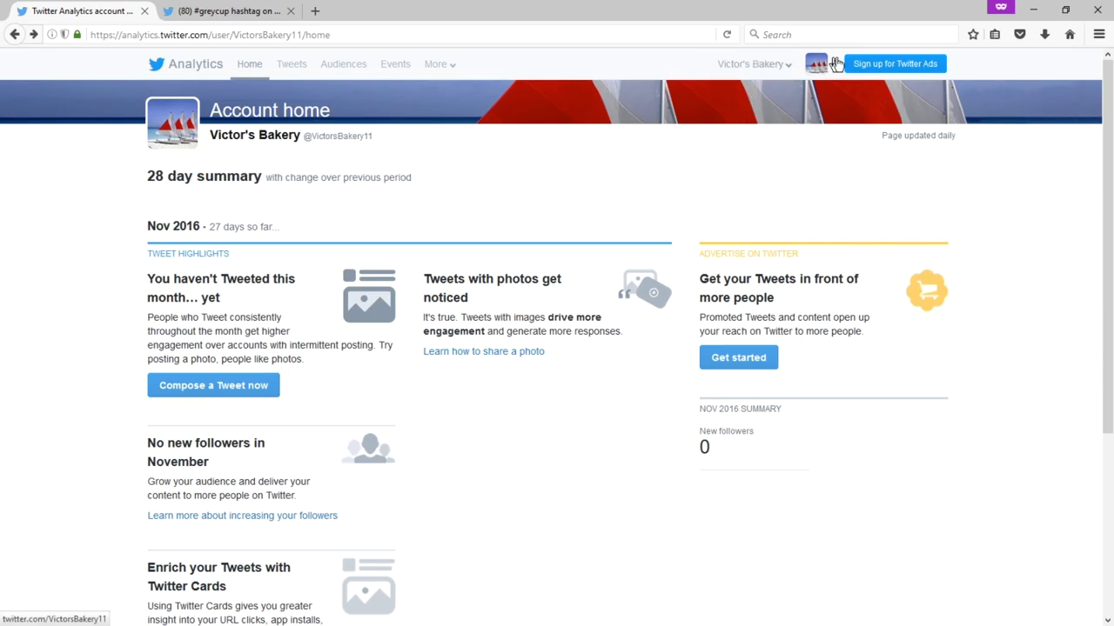
{"action": "left_click", "coordinate": [836, 75]}
- Through Edit access to account for Victor's Bakery, add another user by entering their user name
{"action": "left_click", "coordinate": [755, 65]}
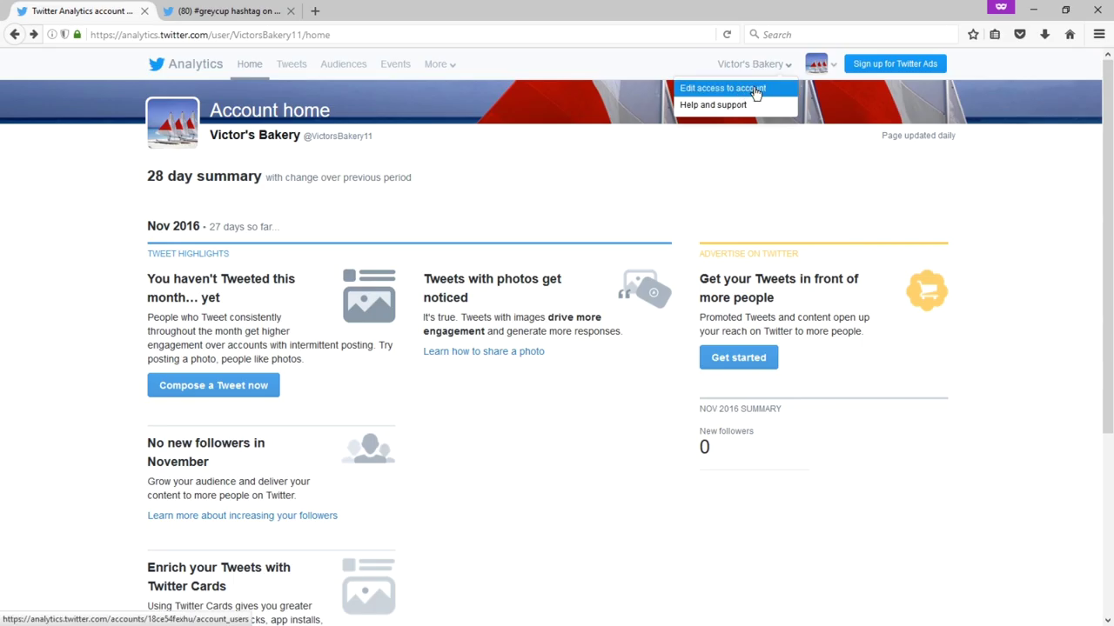
{"action": "left_click", "coordinate": [755, 91]}
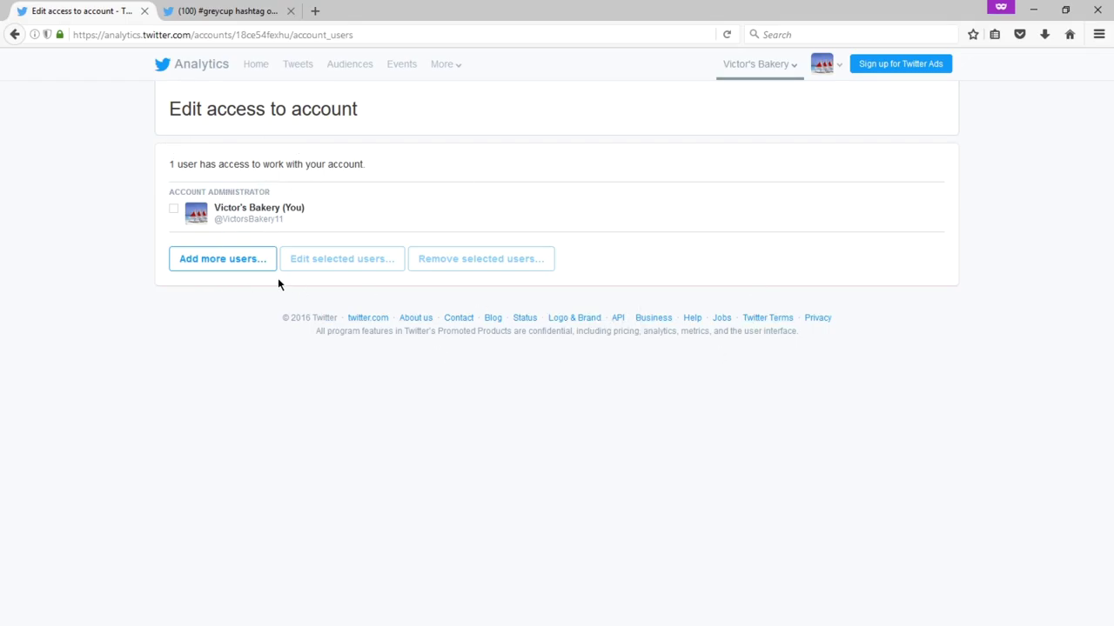
{"action": "left_click", "coordinate": [235, 266]}
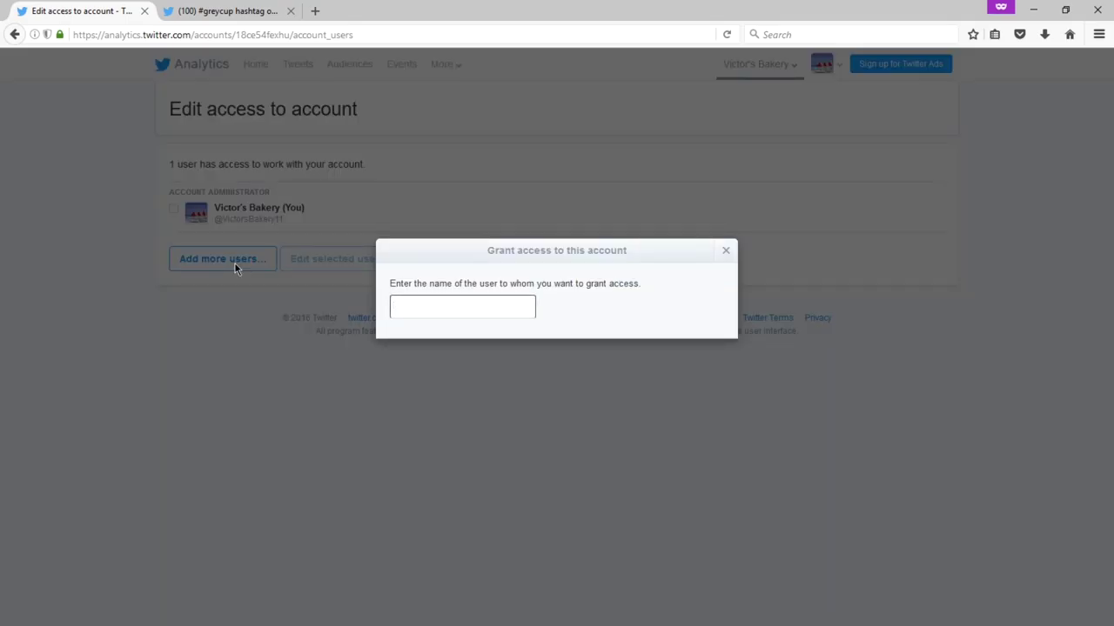
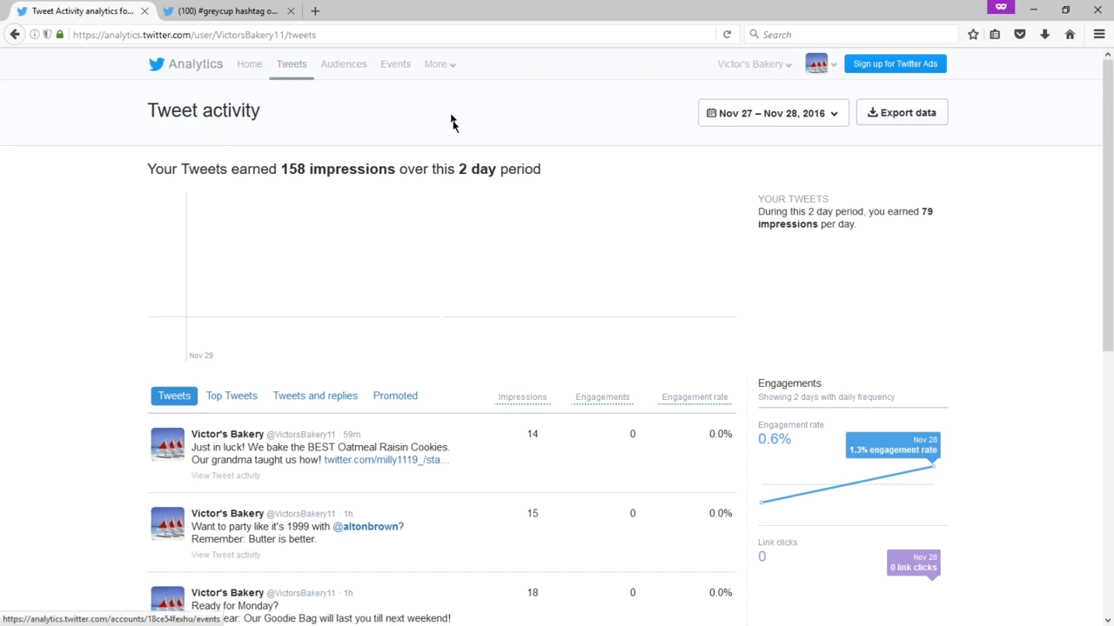
- Close the hashtag search tab, review the Tweet activity list, and try signing up for Twitter Ads
{"action": "left_click", "coordinate": [291, 11]}
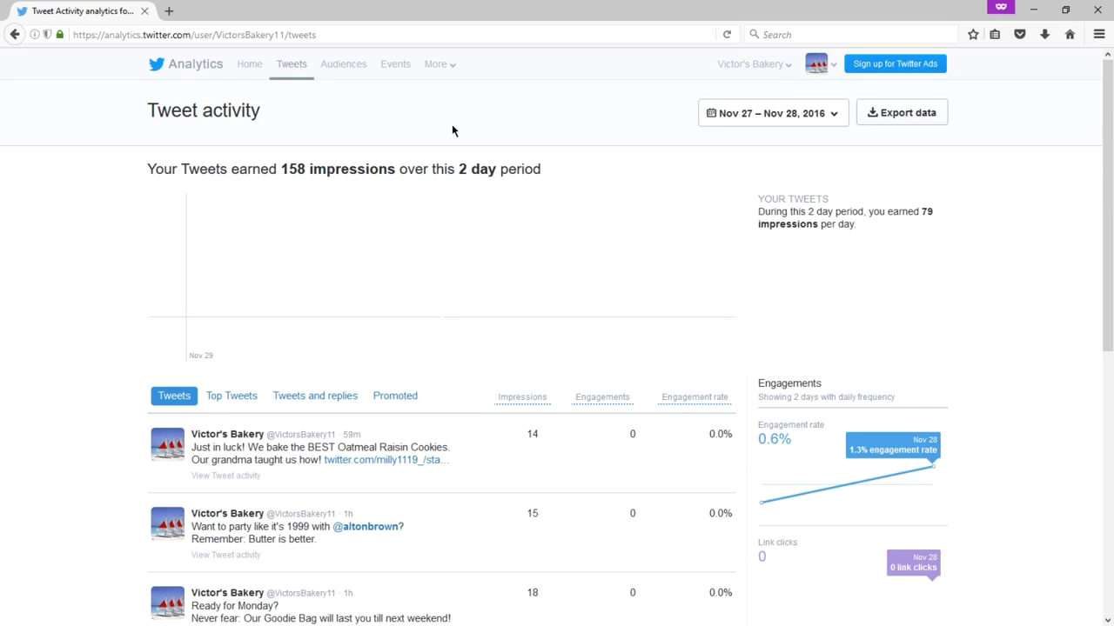
{"action": "scroll", "coordinate": [453, 130], "scroll_direction": "down", "scroll_amount": 5}
{"action": "scroll", "coordinate": [453, 131], "scroll_direction": "up", "scroll_amount": 5}
{"action": "left_click", "coordinate": [923, 77]}
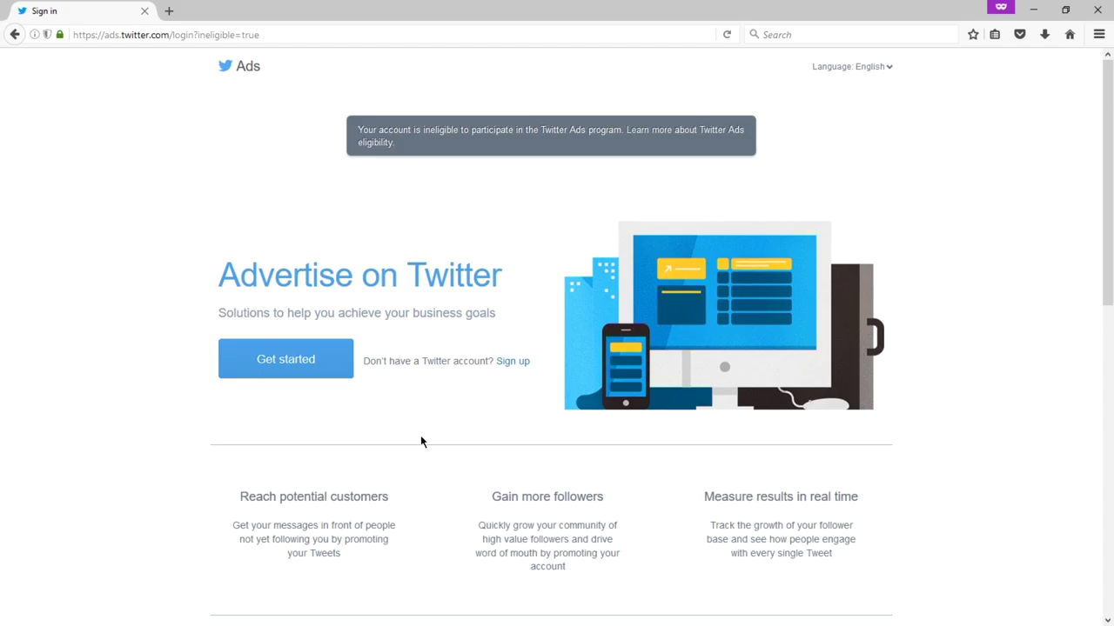
- Read through the Twitter Ads ineligibility notice and Advertise on Twitter sections, briefly highlighting the target audience heading
{"action": "scroll", "coordinate": [420, 435], "scroll_direction": "down", "scroll_amount": 4}
{"action": "scroll", "coordinate": [448, 371], "scroll_direction": "down", "scroll_amount": 4}
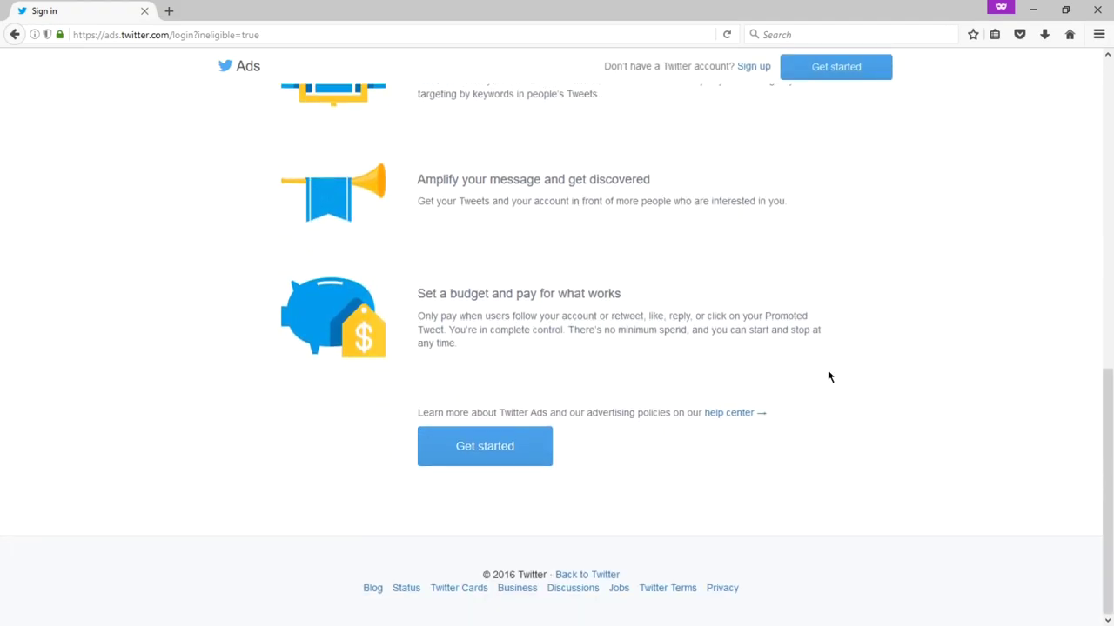
{"action": "scroll", "coordinate": [863, 306], "scroll_direction": "up", "scroll_amount": 1}
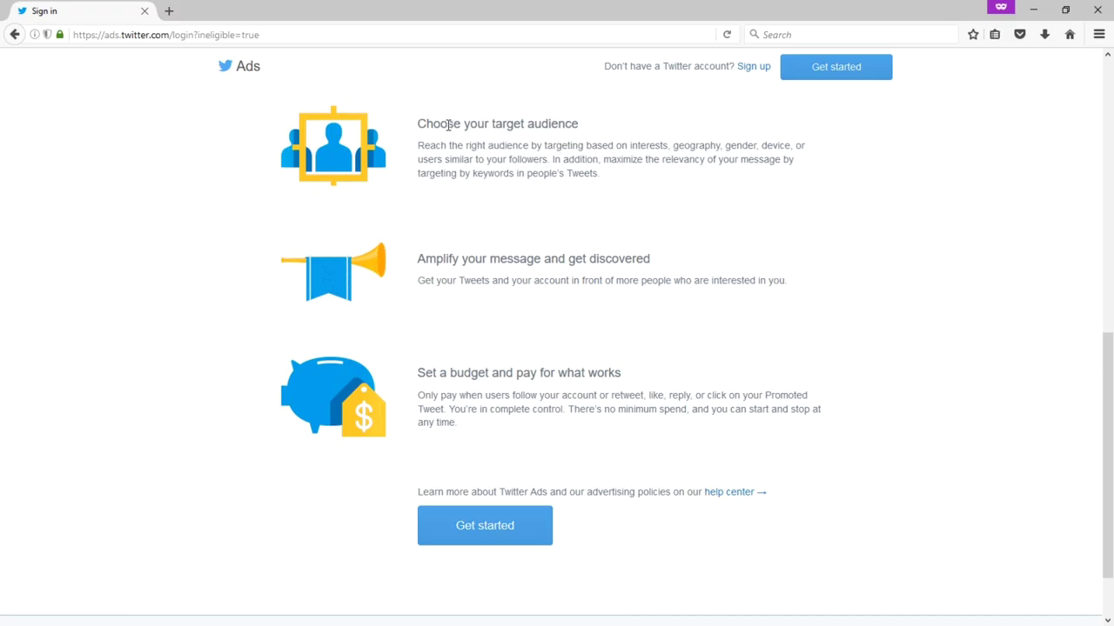
{"action": "left_click_drag", "start_coordinate": [445, 123], "coordinate": [539, 124]}
{"action": "left_click", "coordinate": [539, 123]}
{"action": "scroll", "coordinate": [465, 264], "scroll_direction": "up", "scroll_amount": 3}
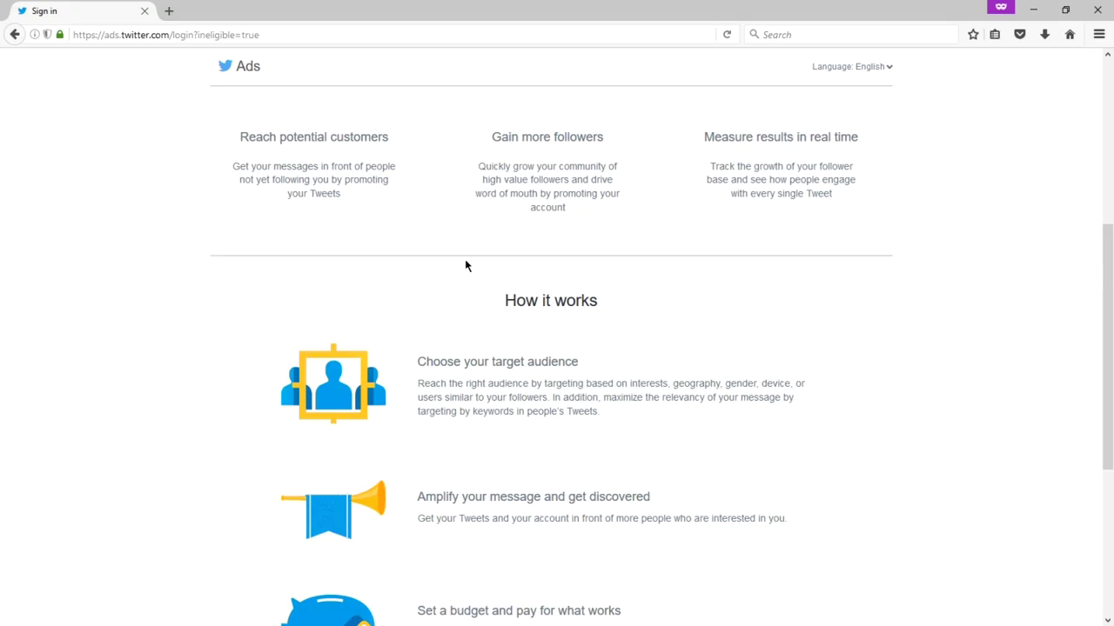
{"action": "scroll", "coordinate": [466, 263], "scroll_direction": "up", "scroll_amount": 5}
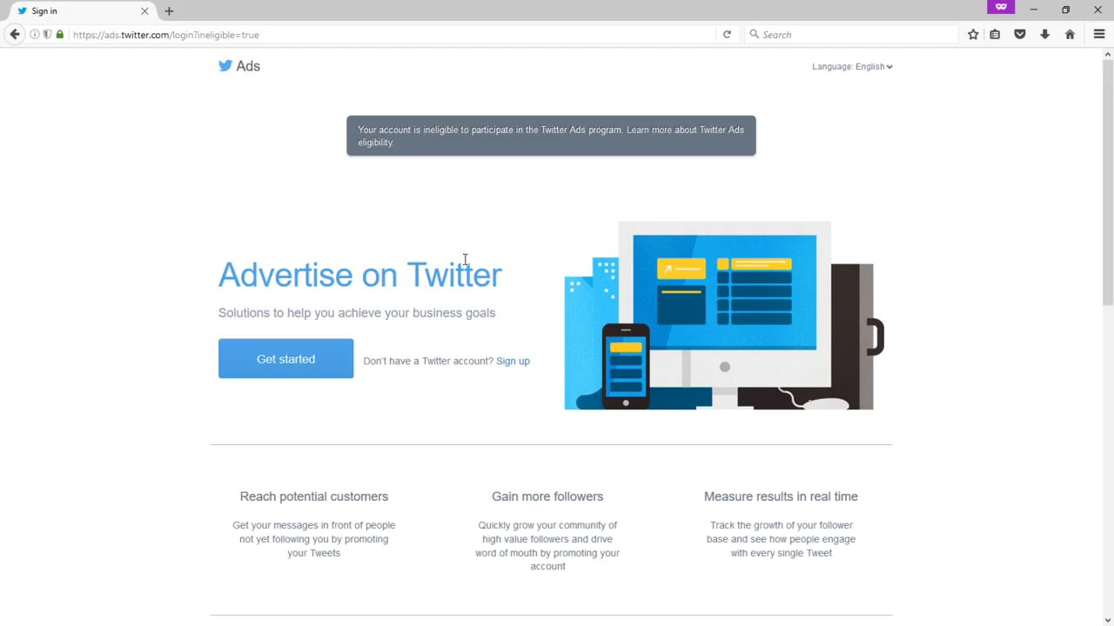
{"action": "scroll", "coordinate": [465, 261], "scroll_direction": "down", "scroll_amount": 3}
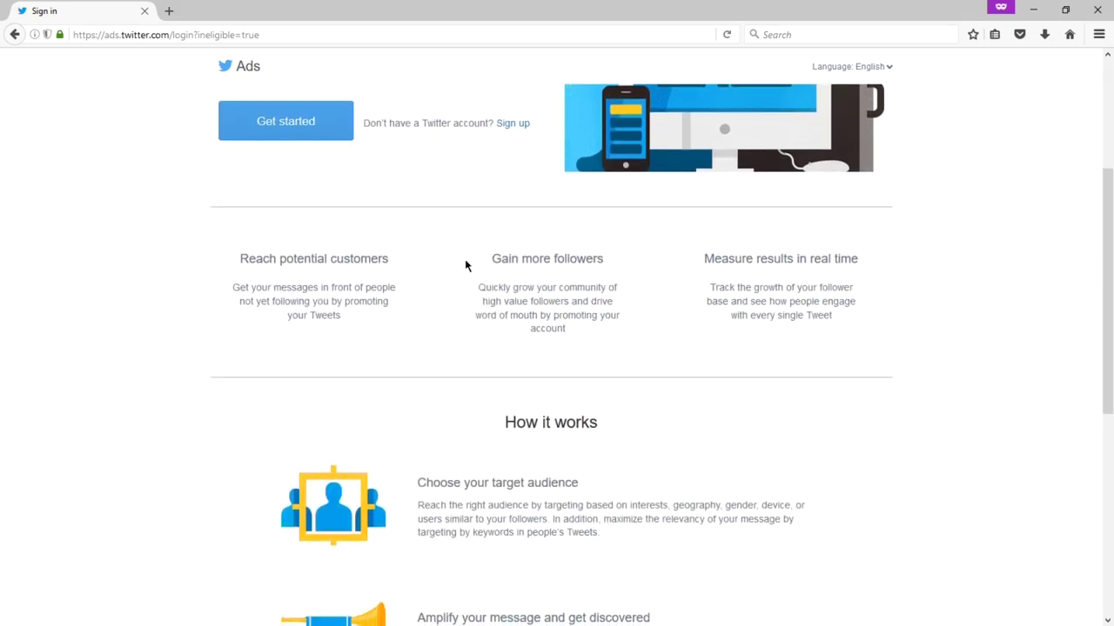
{"action": "scroll", "coordinate": [464, 266], "scroll_direction": "up", "scroll_amount": 3}
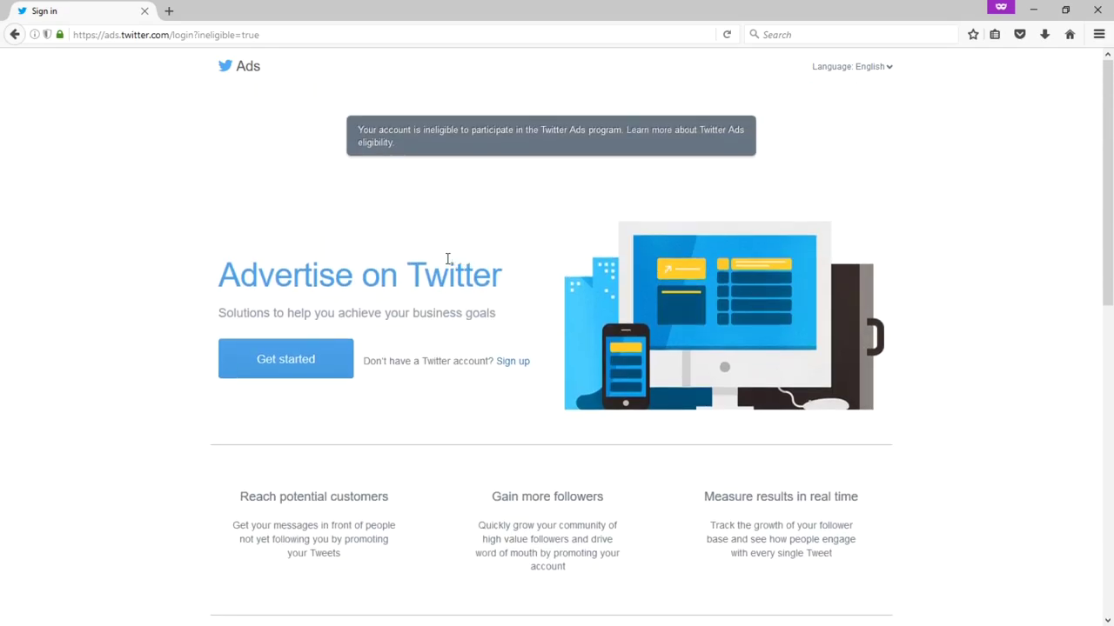
- Load analytics.twitter.com and scroll through the Victor's Bakery account home
{"action": "left_click", "coordinate": [312, 32]}
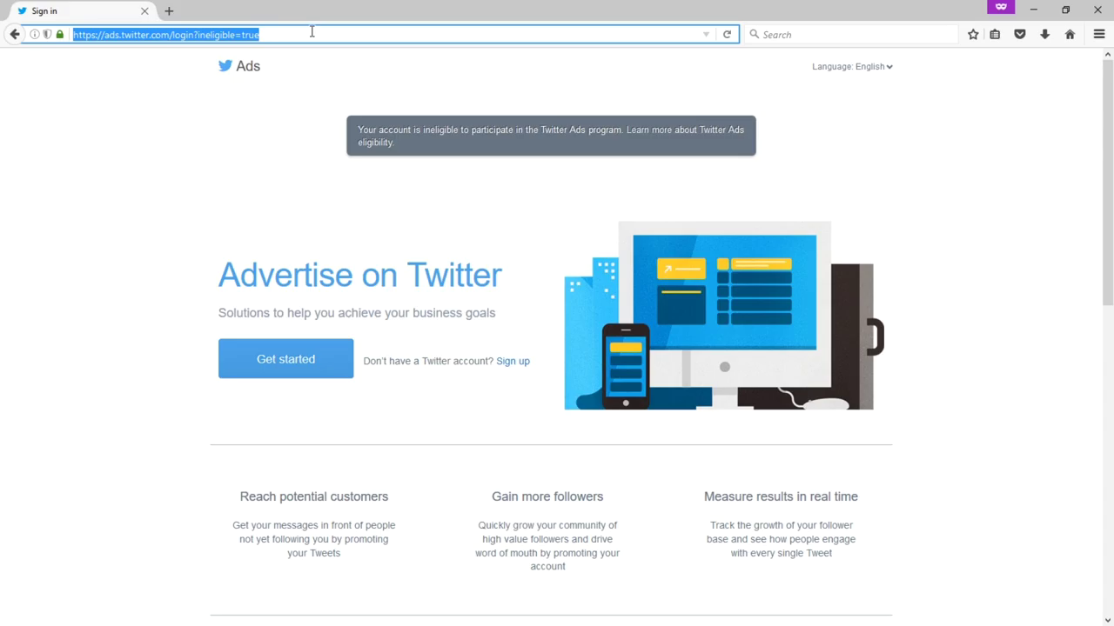
{"action": "type", "text": "analytics"}
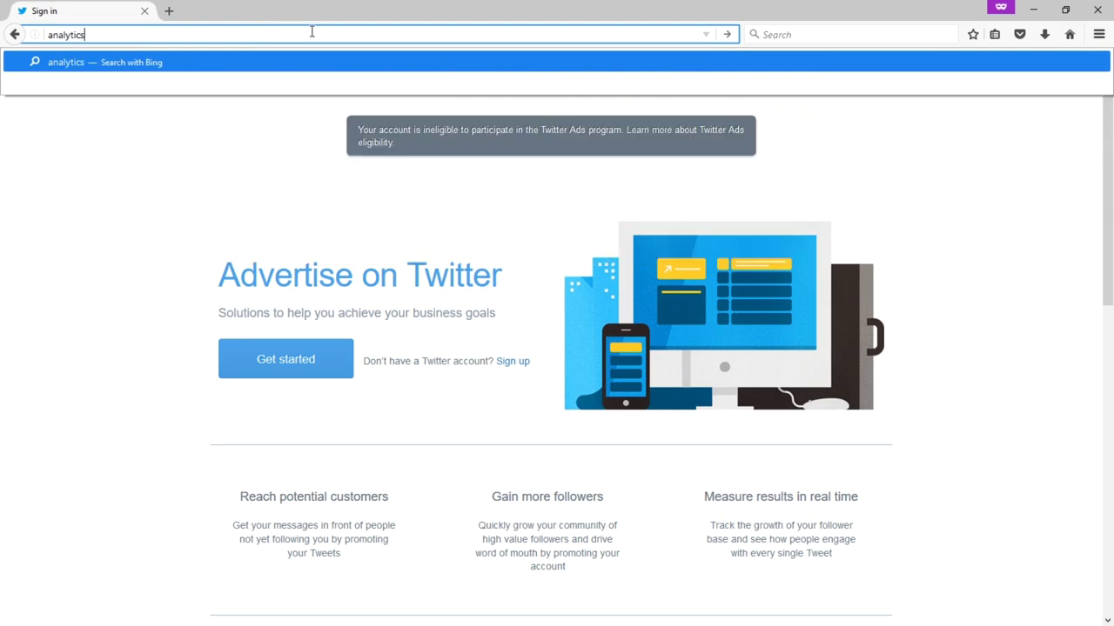
{"action": "type", "text": ".twtter"}
{"action": "key", "text": "BackSpace"}
{"action": "key", "text": "BackSpace"}
{"action": "key", "text": "BackSpace"}
{"action": "key", "text": "BackSpace"}
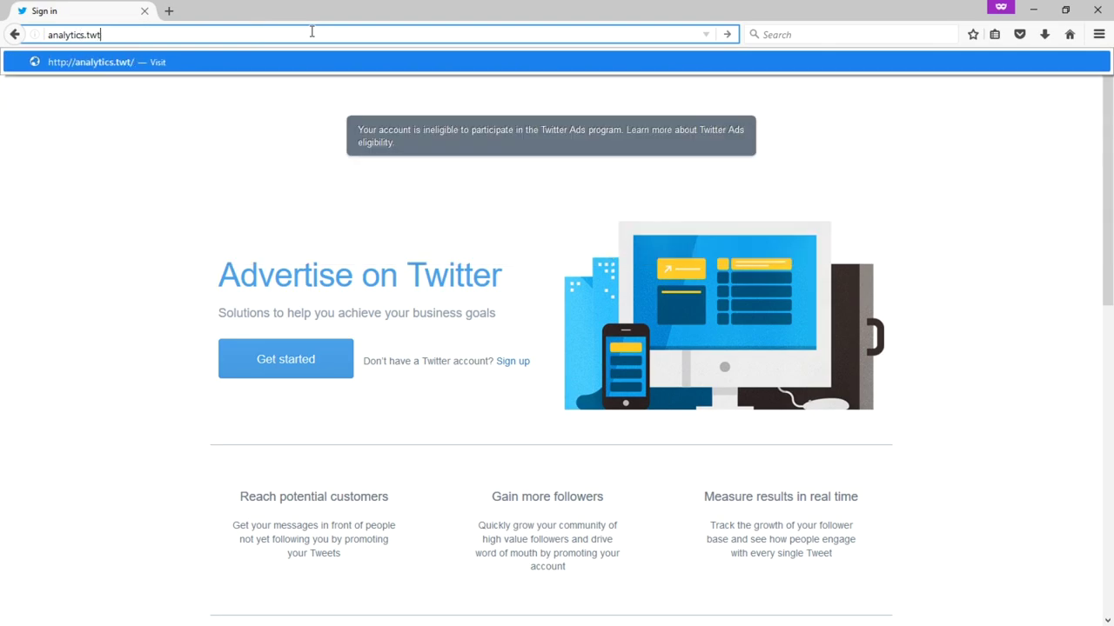
{"action": "key", "text": "BackSpace"}
{"action": "type", "text": "itter.com"}
{"action": "key", "text": "Return"}
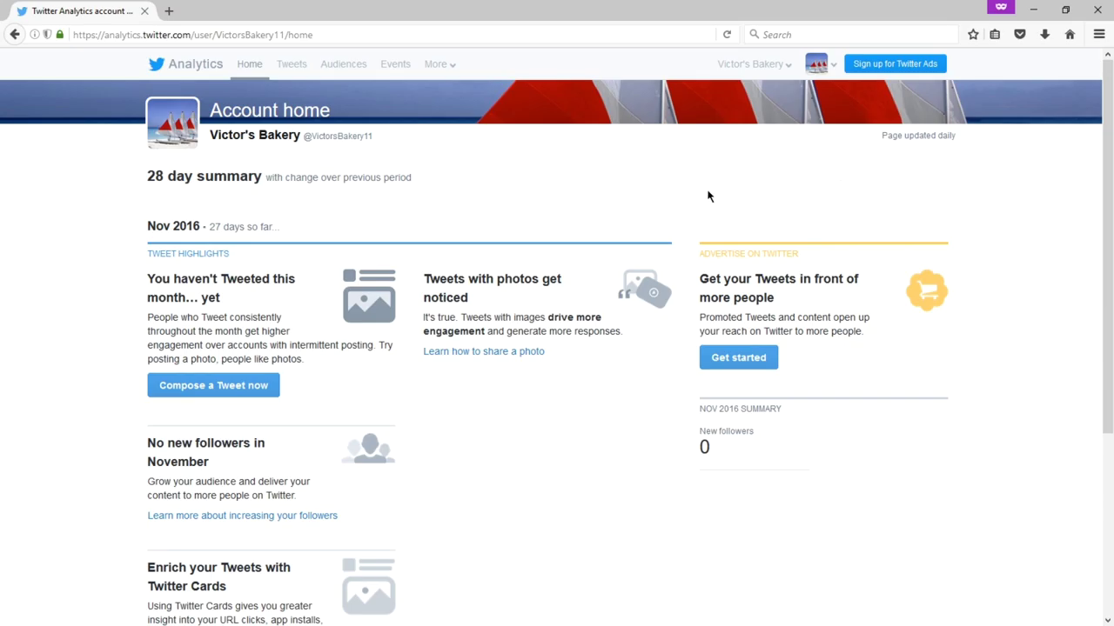
{"action": "scroll", "coordinate": [335, 180], "scroll_direction": "down", "scroll_amount": 2}
{"action": "scroll", "coordinate": [338, 186], "scroll_direction": "up", "scroll_amount": 2}
{"action": "scroll", "coordinate": [1008, 212], "scroll_direction": "down", "scroll_amount": 5}
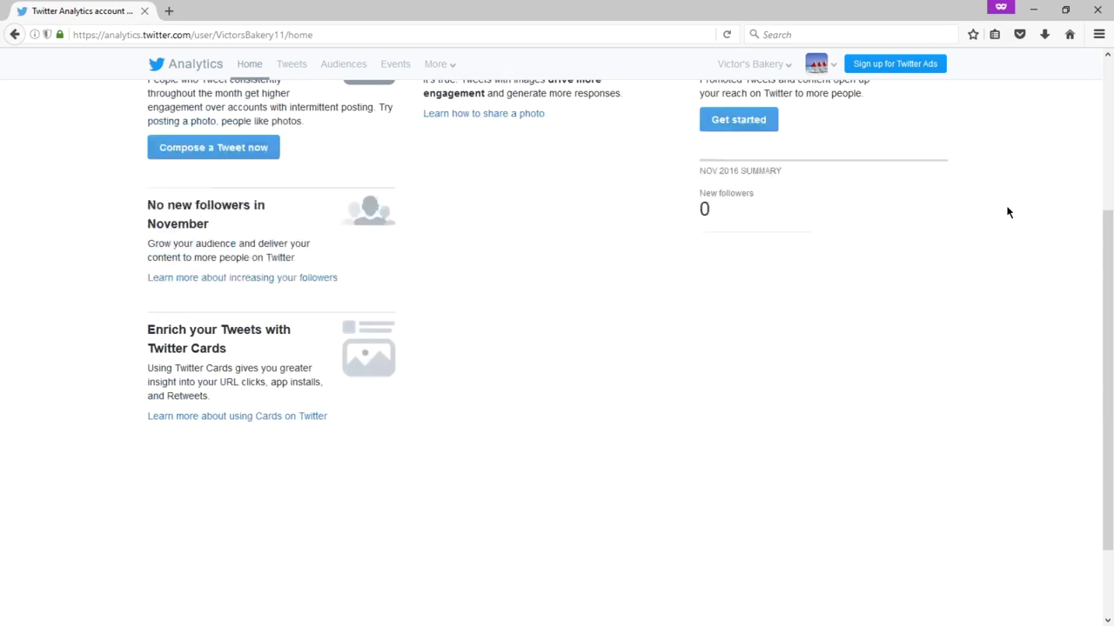
{"action": "scroll", "coordinate": [1008, 212], "scroll_direction": "up", "scroll_amount": 5}
- Open twitter.com in a new private browsing tab
{"action": "left_click", "coordinate": [181, 14]}
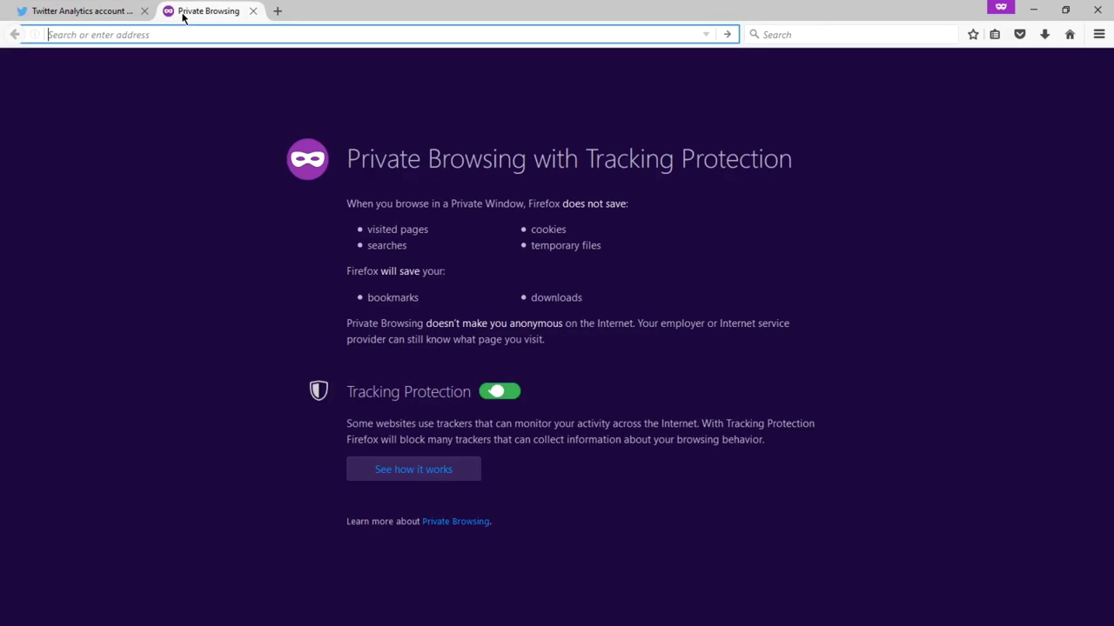
{"action": "type", "text": "twitter.com"}
{"action": "key", "text": "Return"}
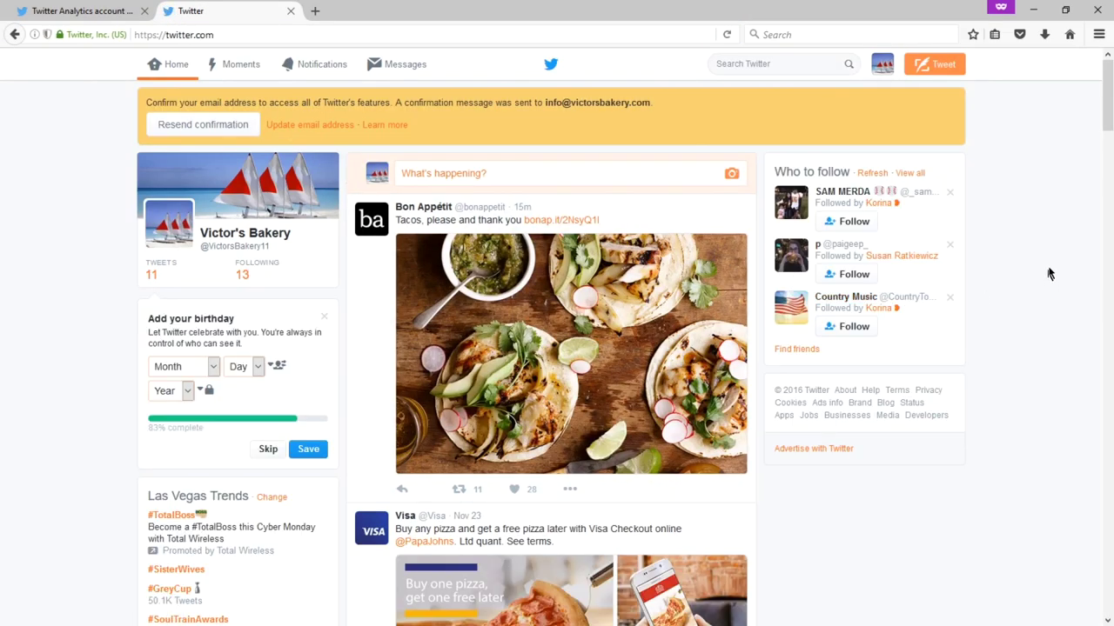
- Skip the Add your birthday prompt, dismiss the profile complete notice, and browse the home timeline
{"action": "left_click", "coordinate": [271, 452]}
{"action": "left_click", "coordinate": [302, 450]}
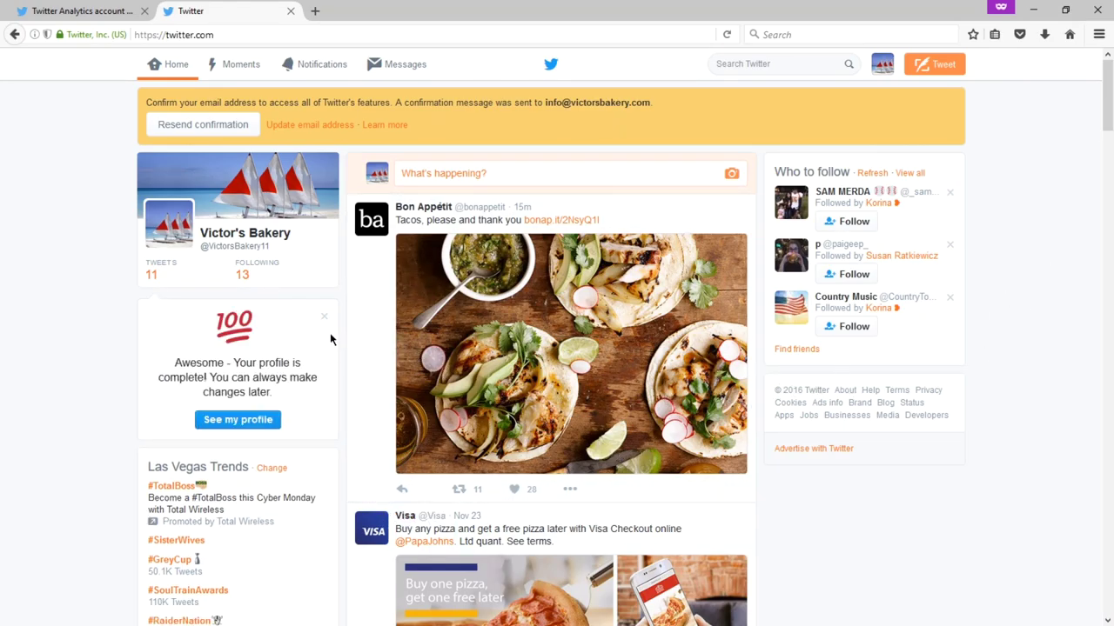
{"action": "left_click", "coordinate": [321, 316]}
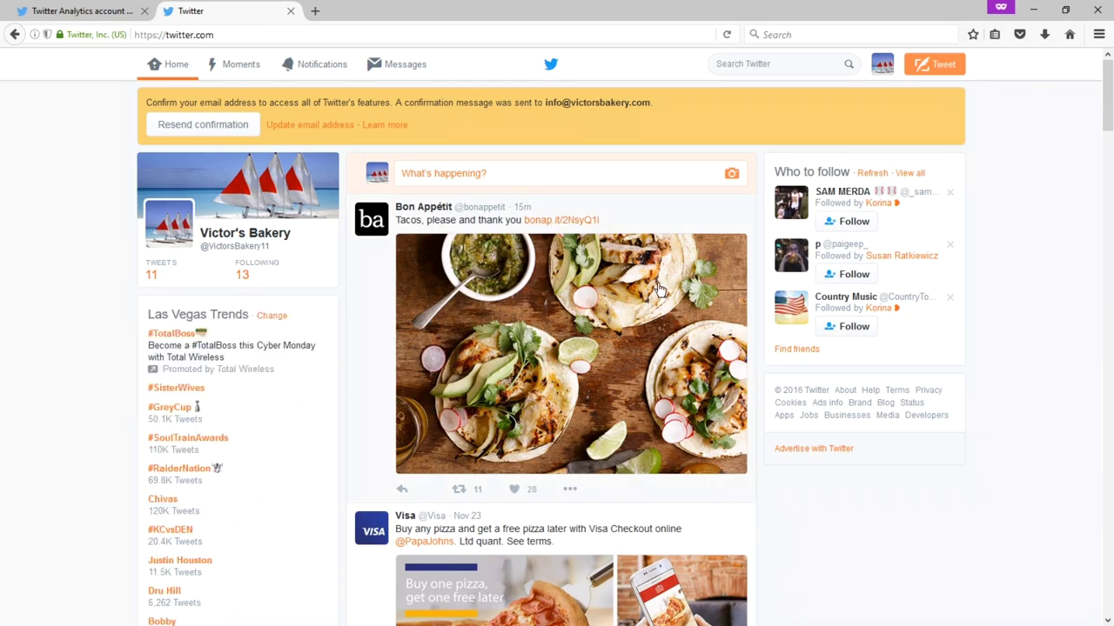
{"action": "scroll", "coordinate": [1000, 188], "scroll_direction": "down", "scroll_amount": 10}
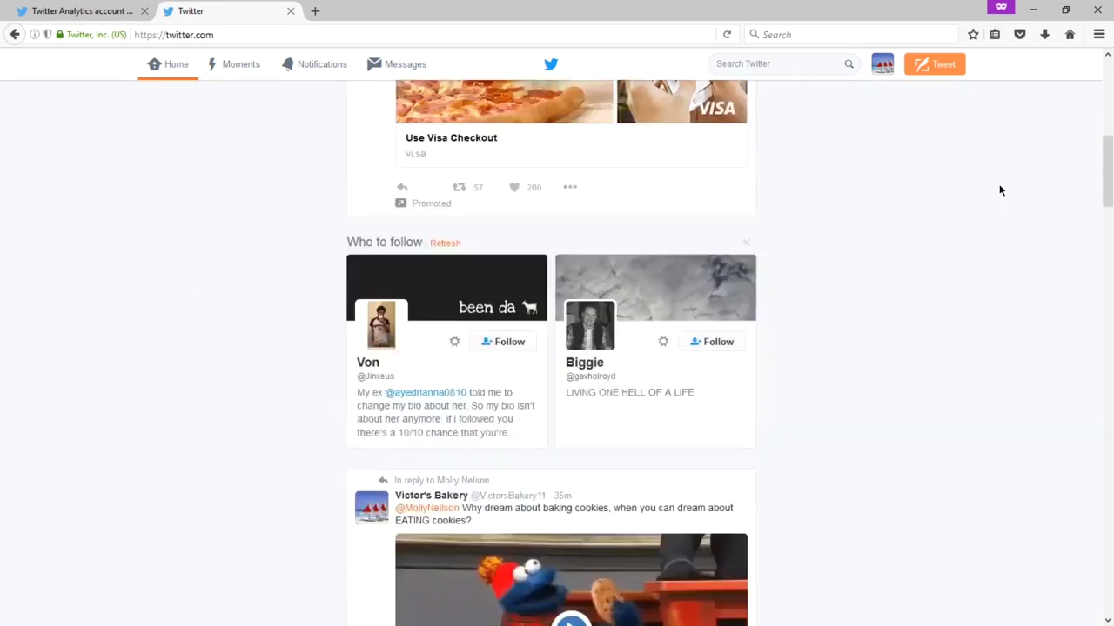
{"action": "scroll", "coordinate": [999, 190], "scroll_direction": "down", "scroll_amount": 15}
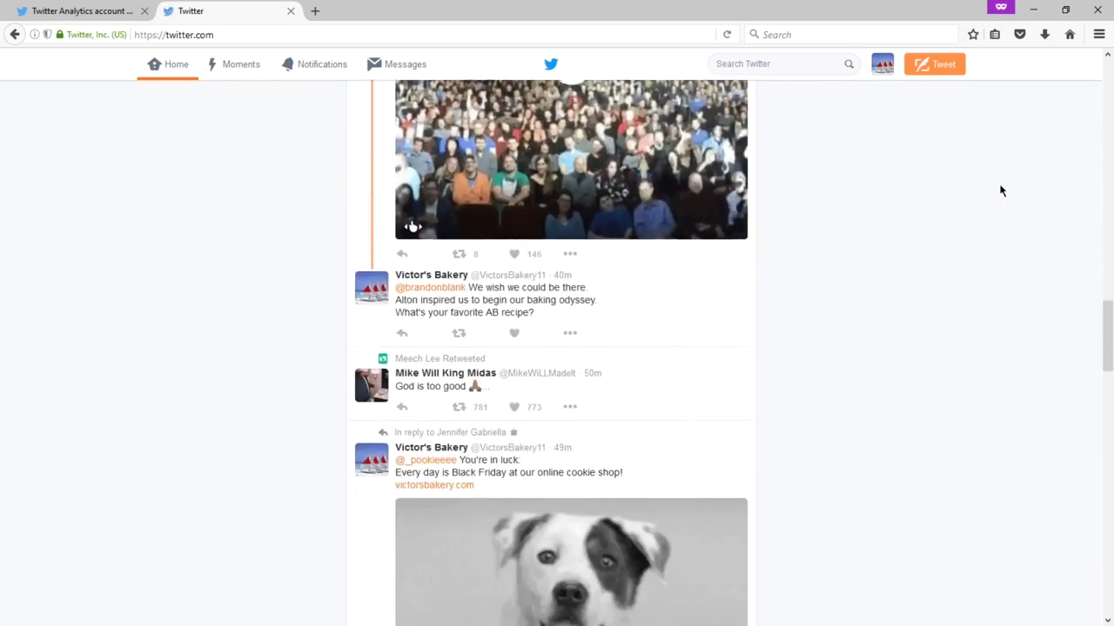
{"action": "scroll", "coordinate": [1000, 190], "scroll_direction": "up", "scroll_amount": 20}
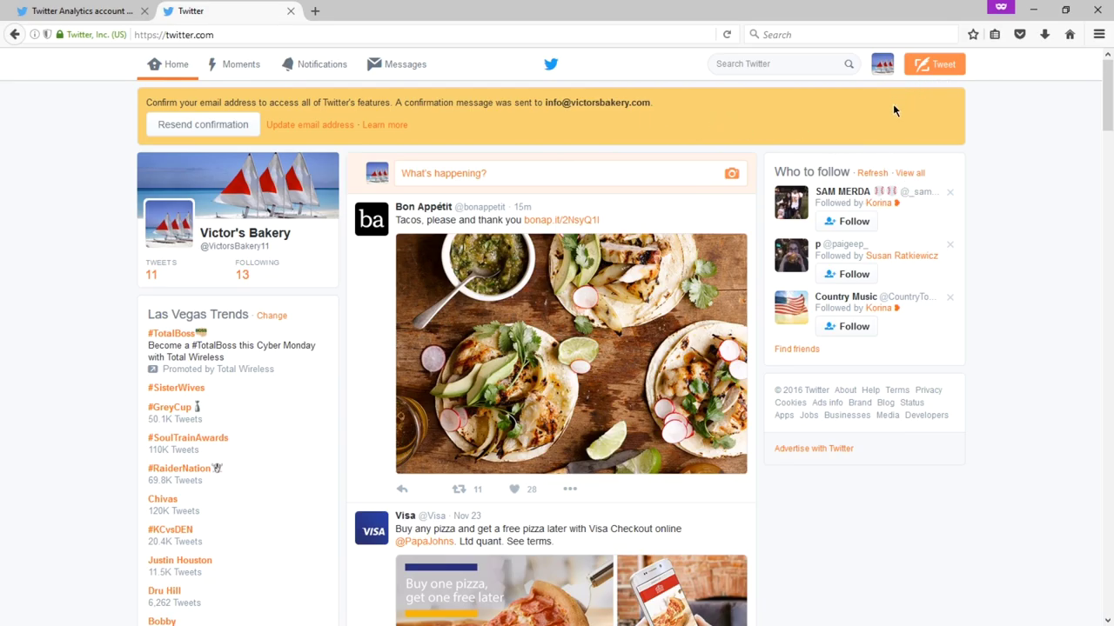
{"action": "left_click", "coordinate": [884, 67]}
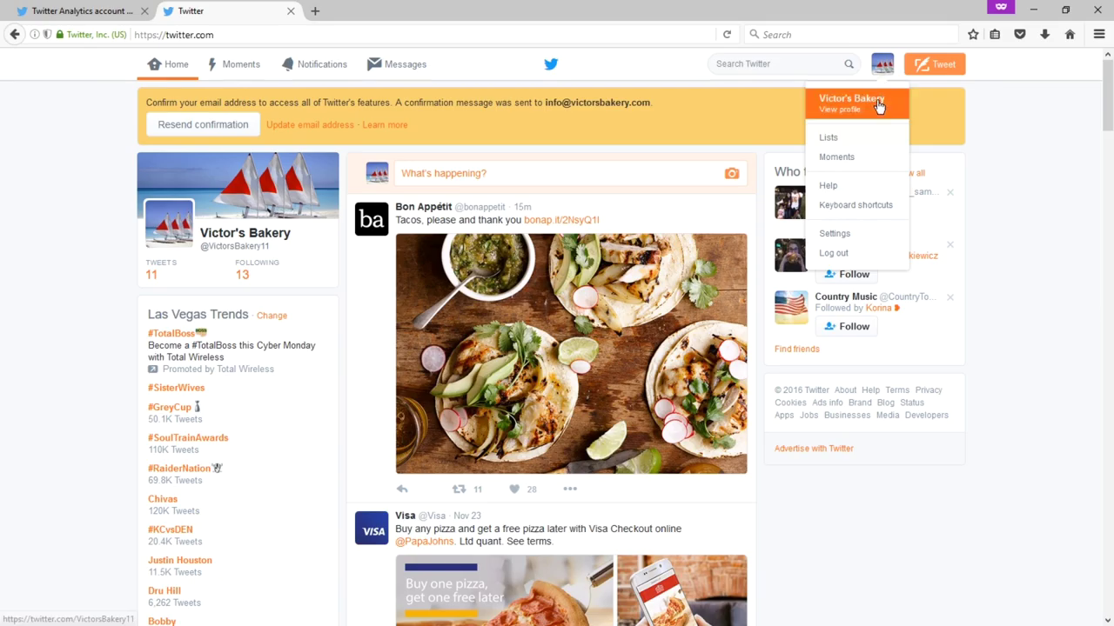
{"action": "left_click", "coordinate": [878, 105]}
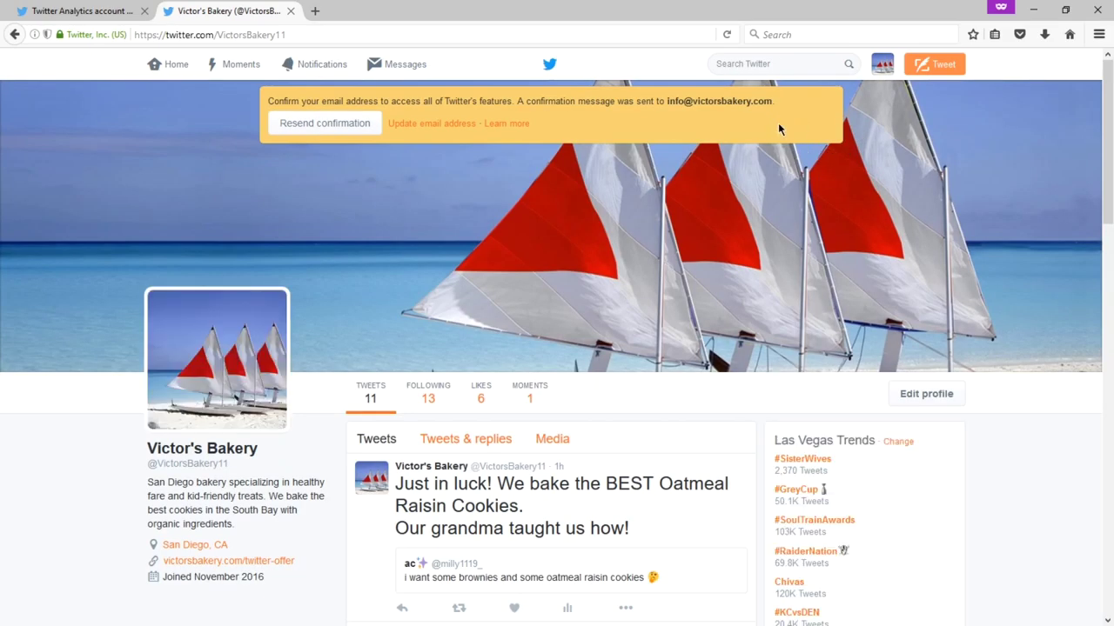
{"action": "left_click", "coordinate": [882, 68]}
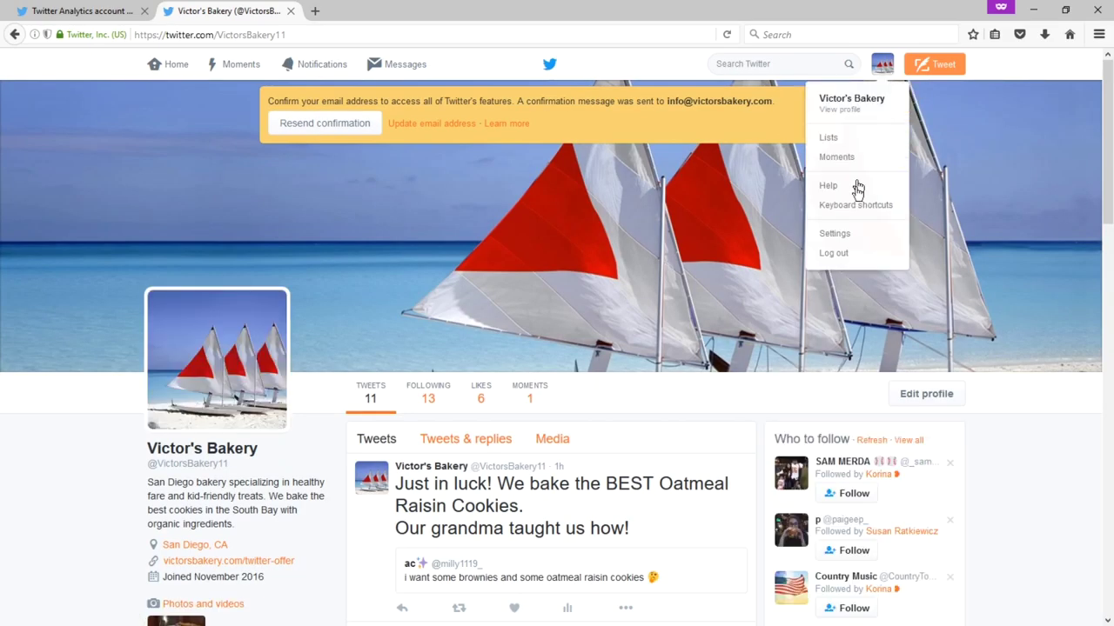
{"action": "left_click", "coordinate": [852, 233]}
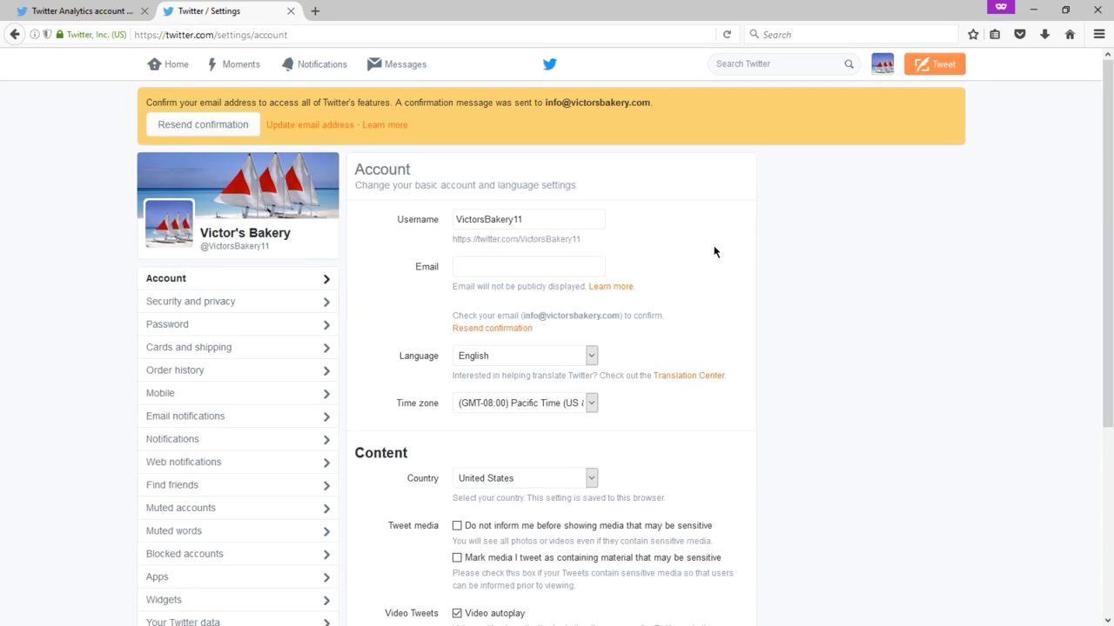
{"action": "scroll", "coordinate": [702, 228], "scroll_direction": "down", "scroll_amount": 5}
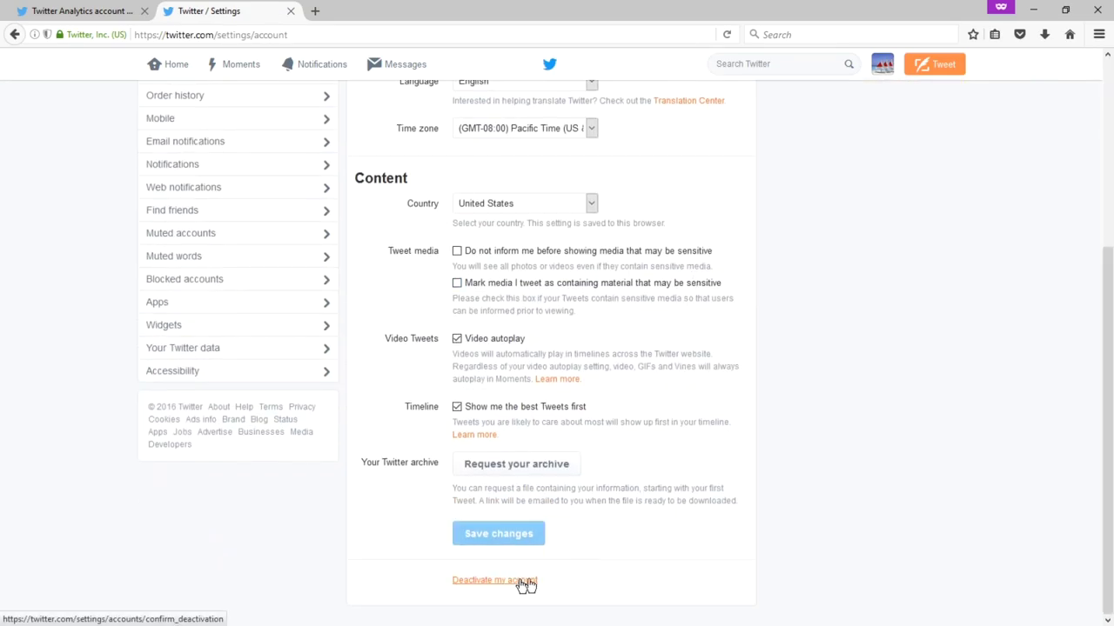
{"action": "key", "text": "g"}
{"action": "key", "text": "h"}
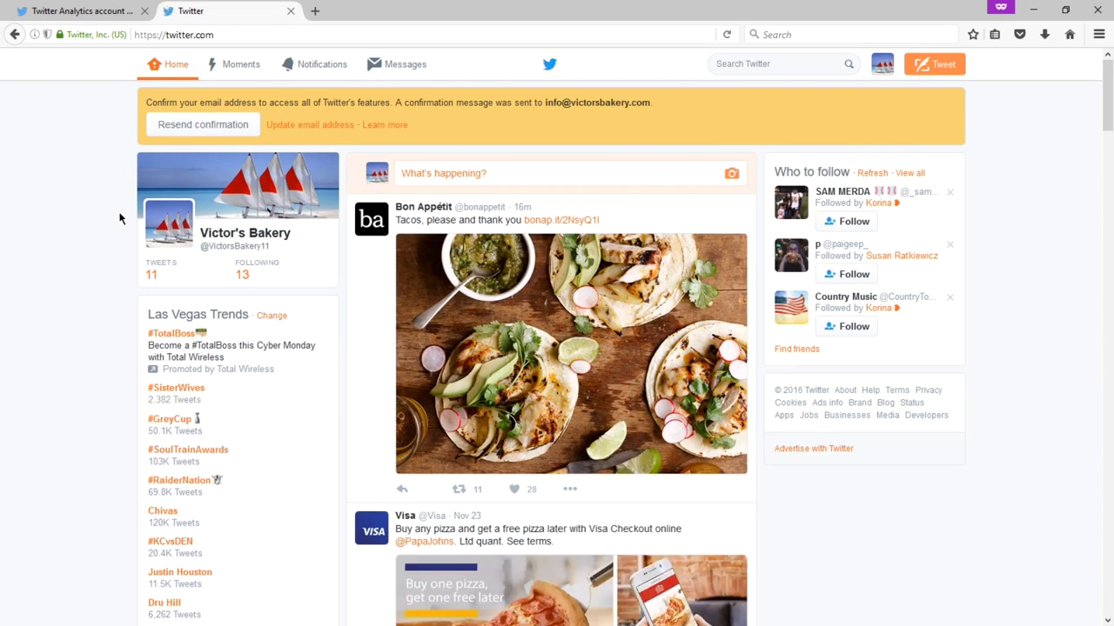